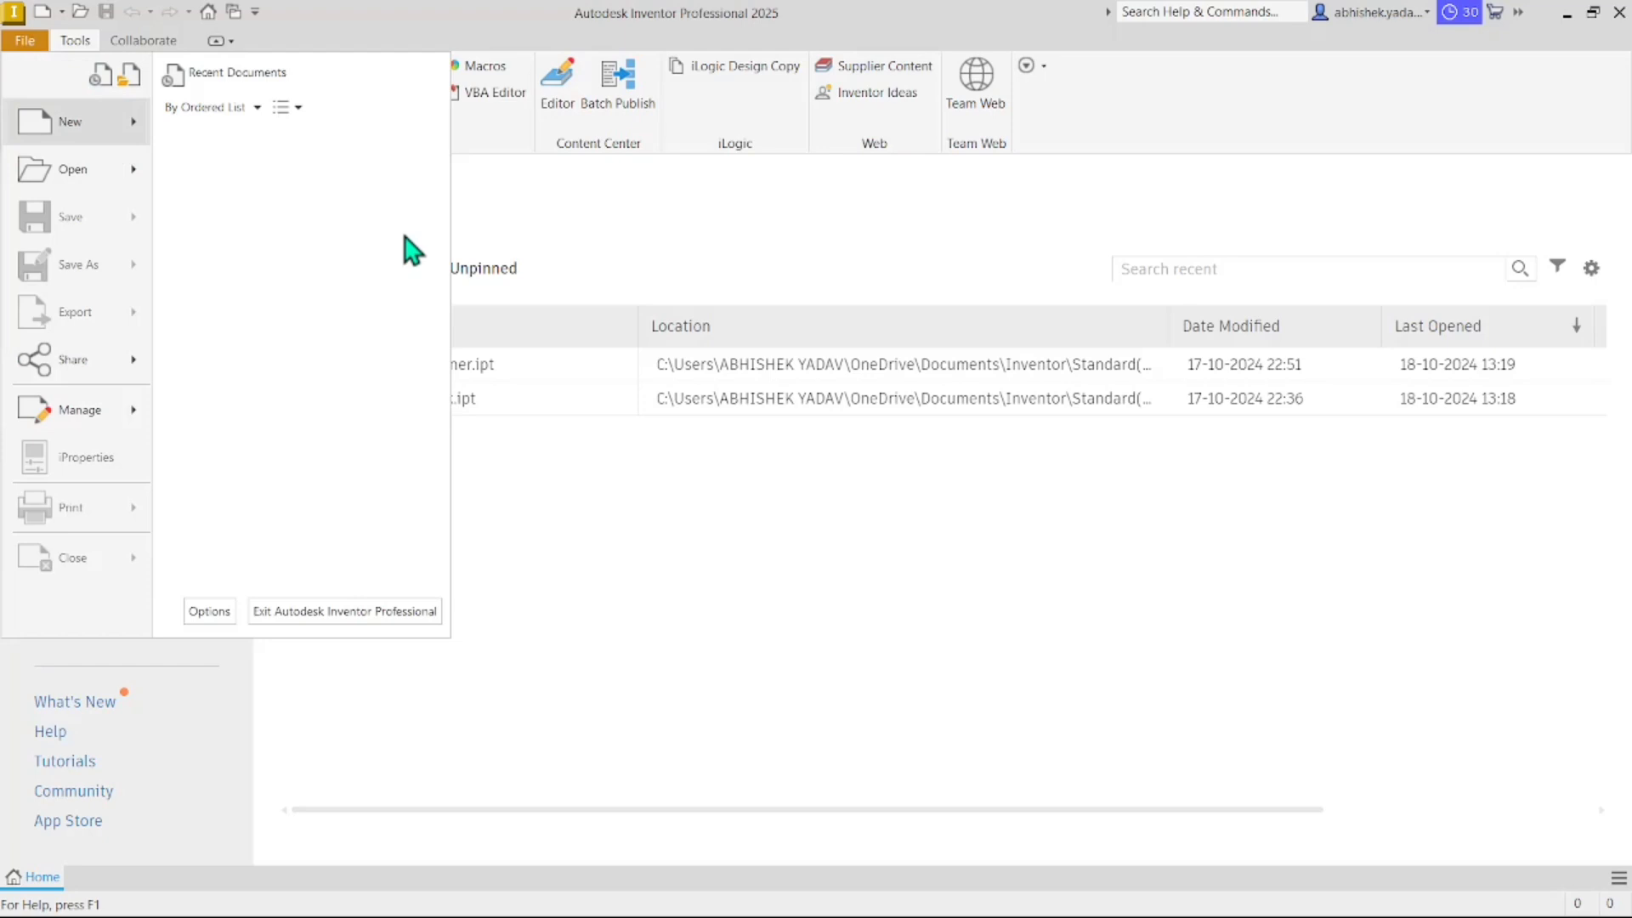
Create a new part file from the metric Standard (mm).ipt template
{"action": "key", "text": "Escape"}
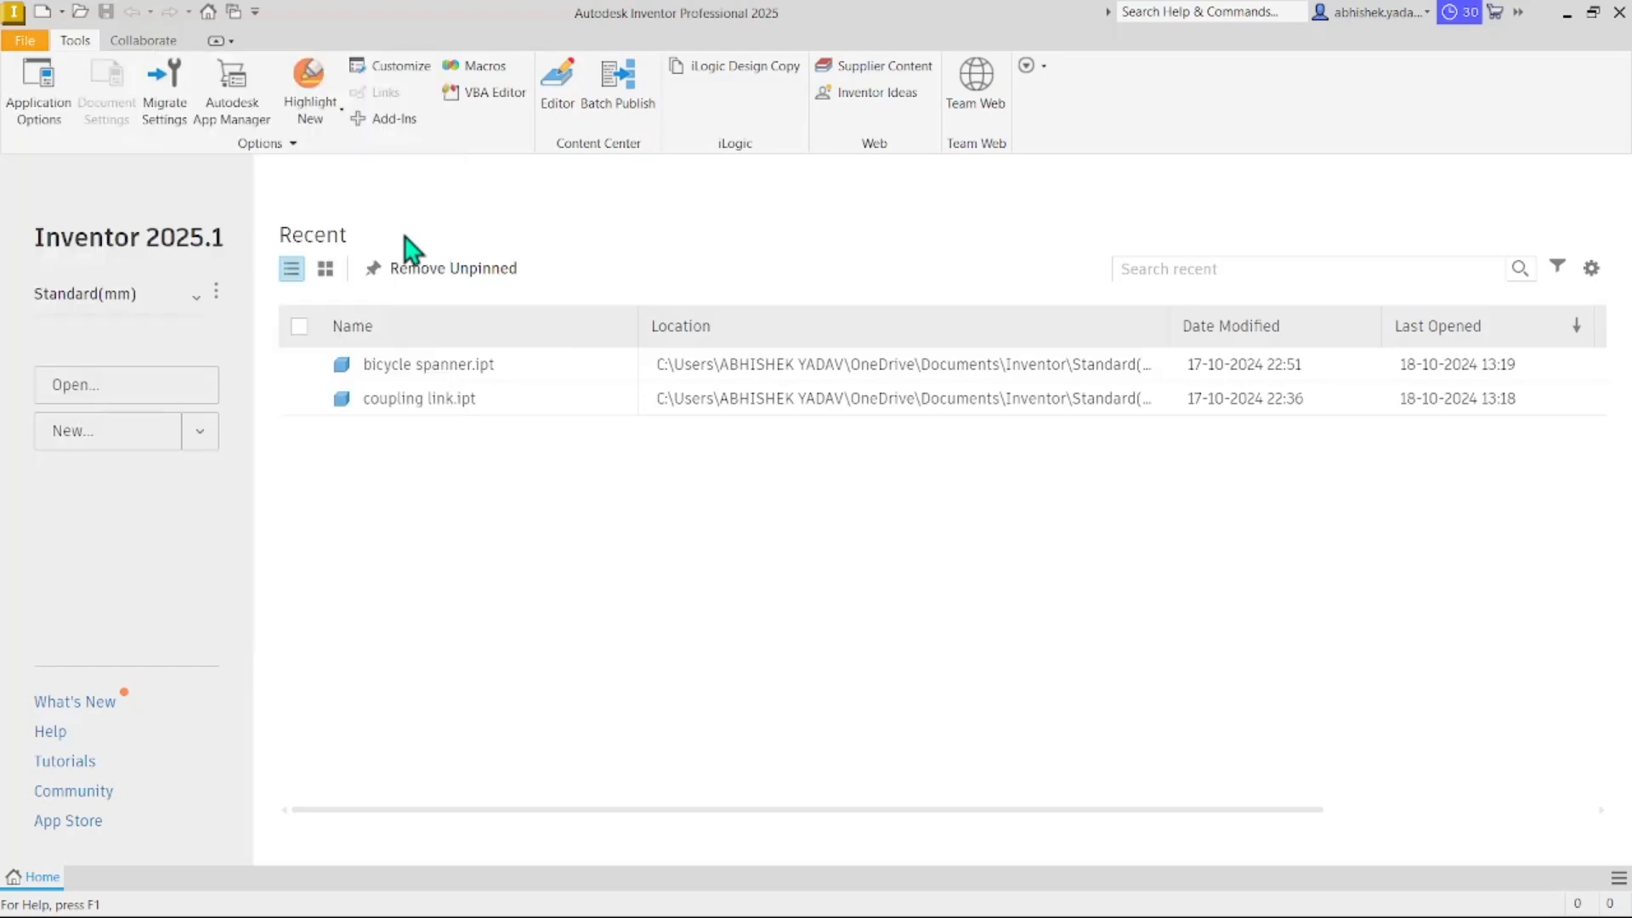
{"action": "key", "text": "ctrl+n"}
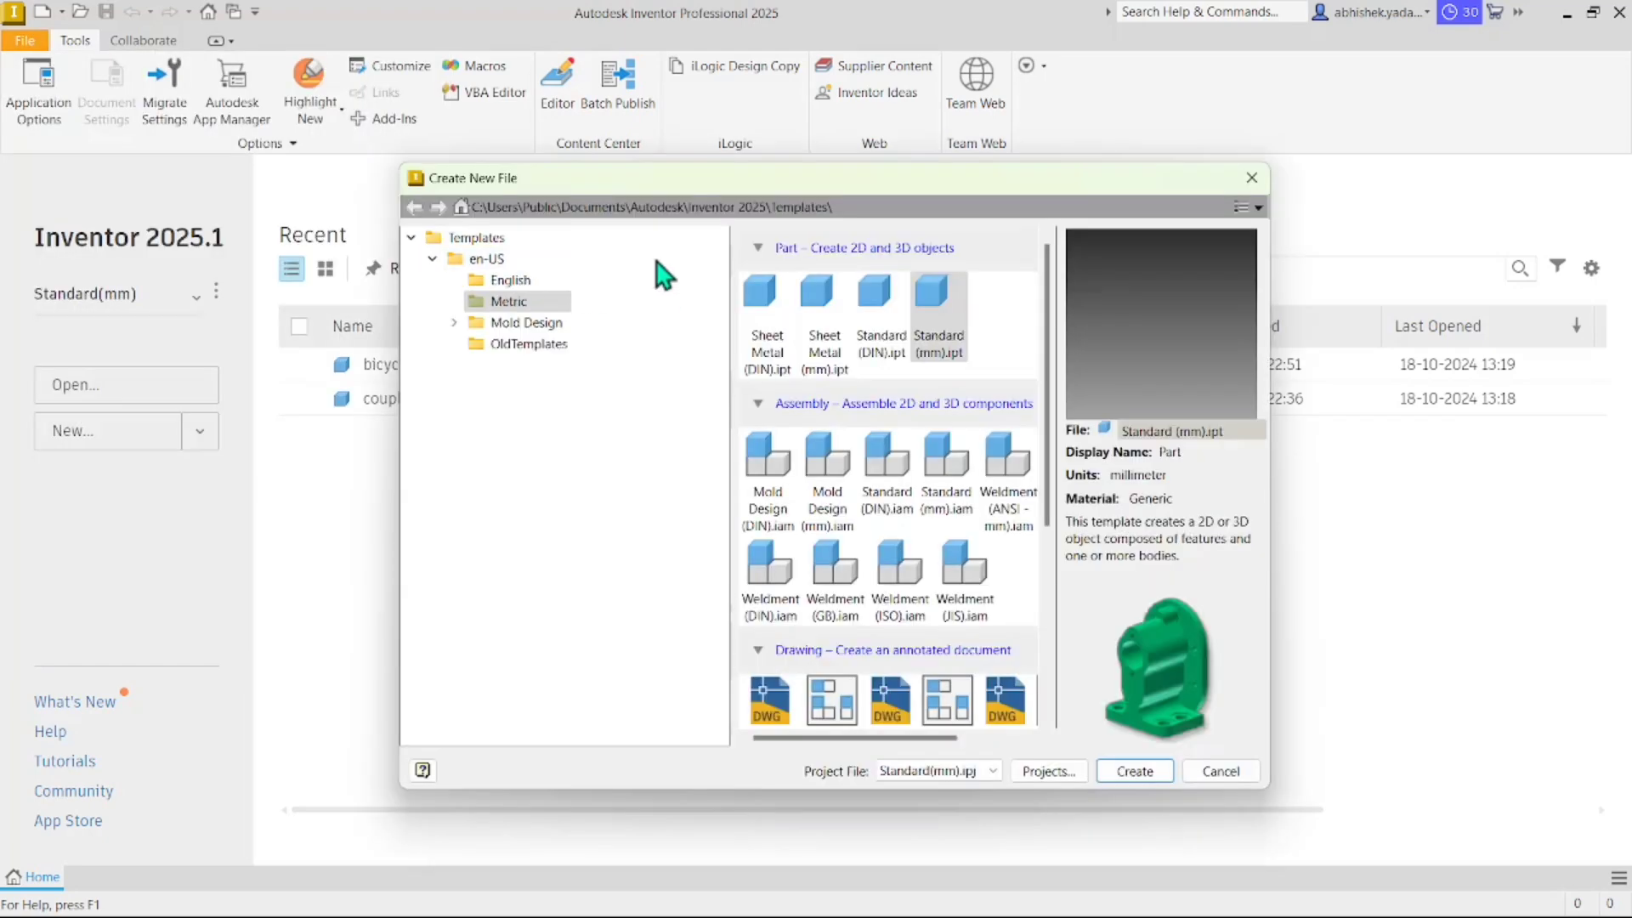
{"action": "left_click", "coordinate": [433, 259]}
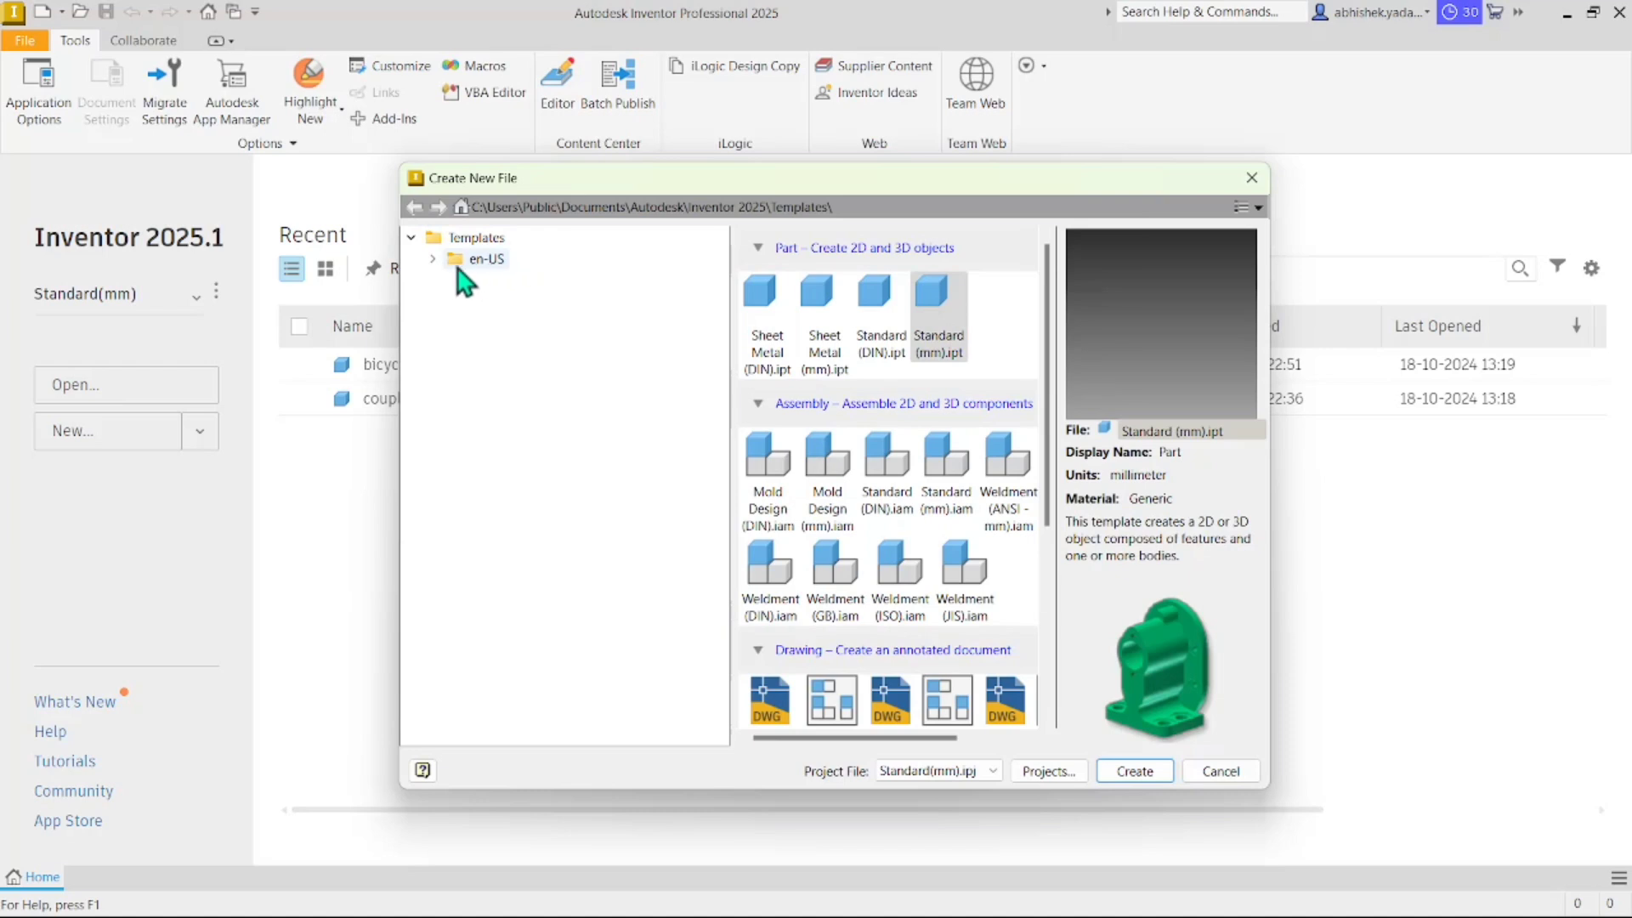
{"action": "left_click", "coordinate": [432, 259]}
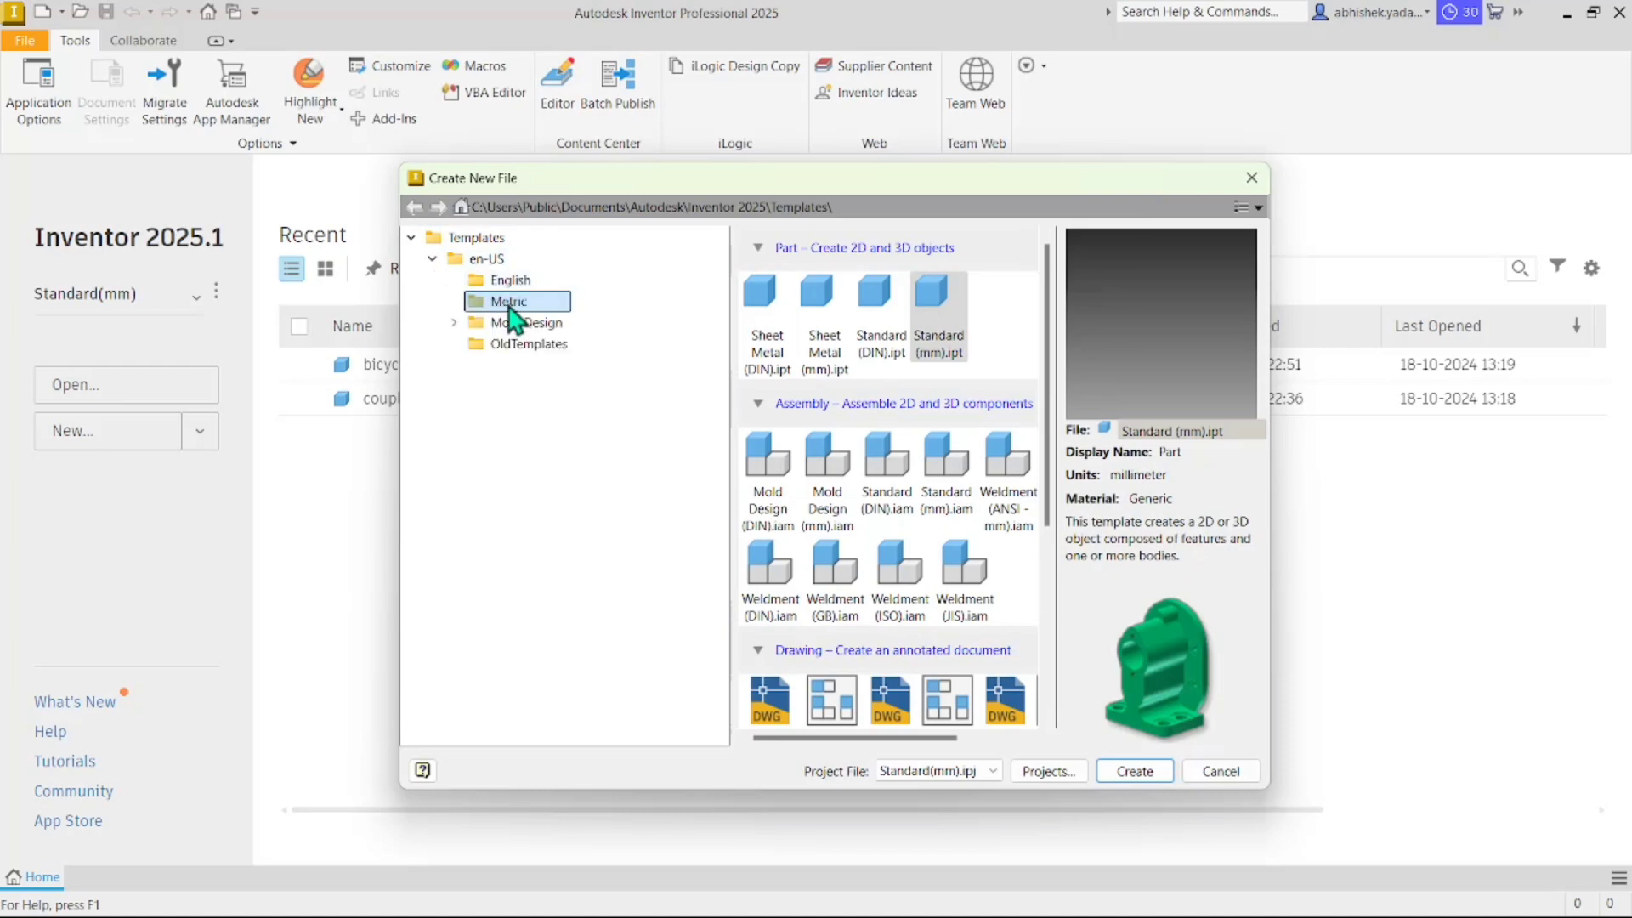
{"action": "left_click", "coordinate": [940, 336]}
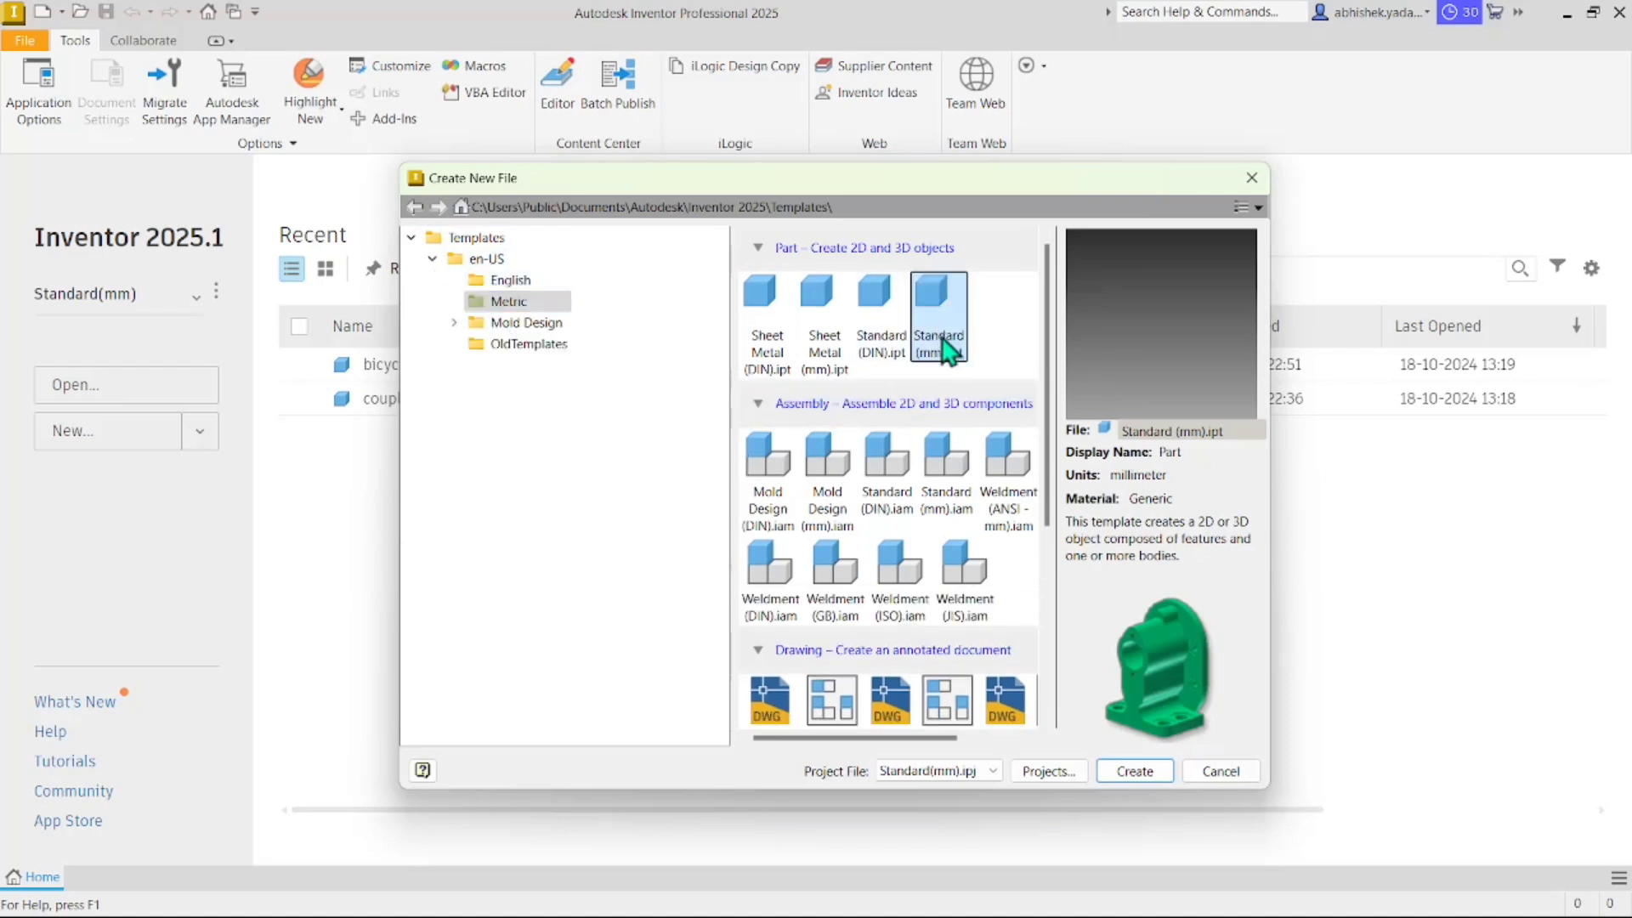
{"action": "left_click", "coordinate": [1137, 774]}
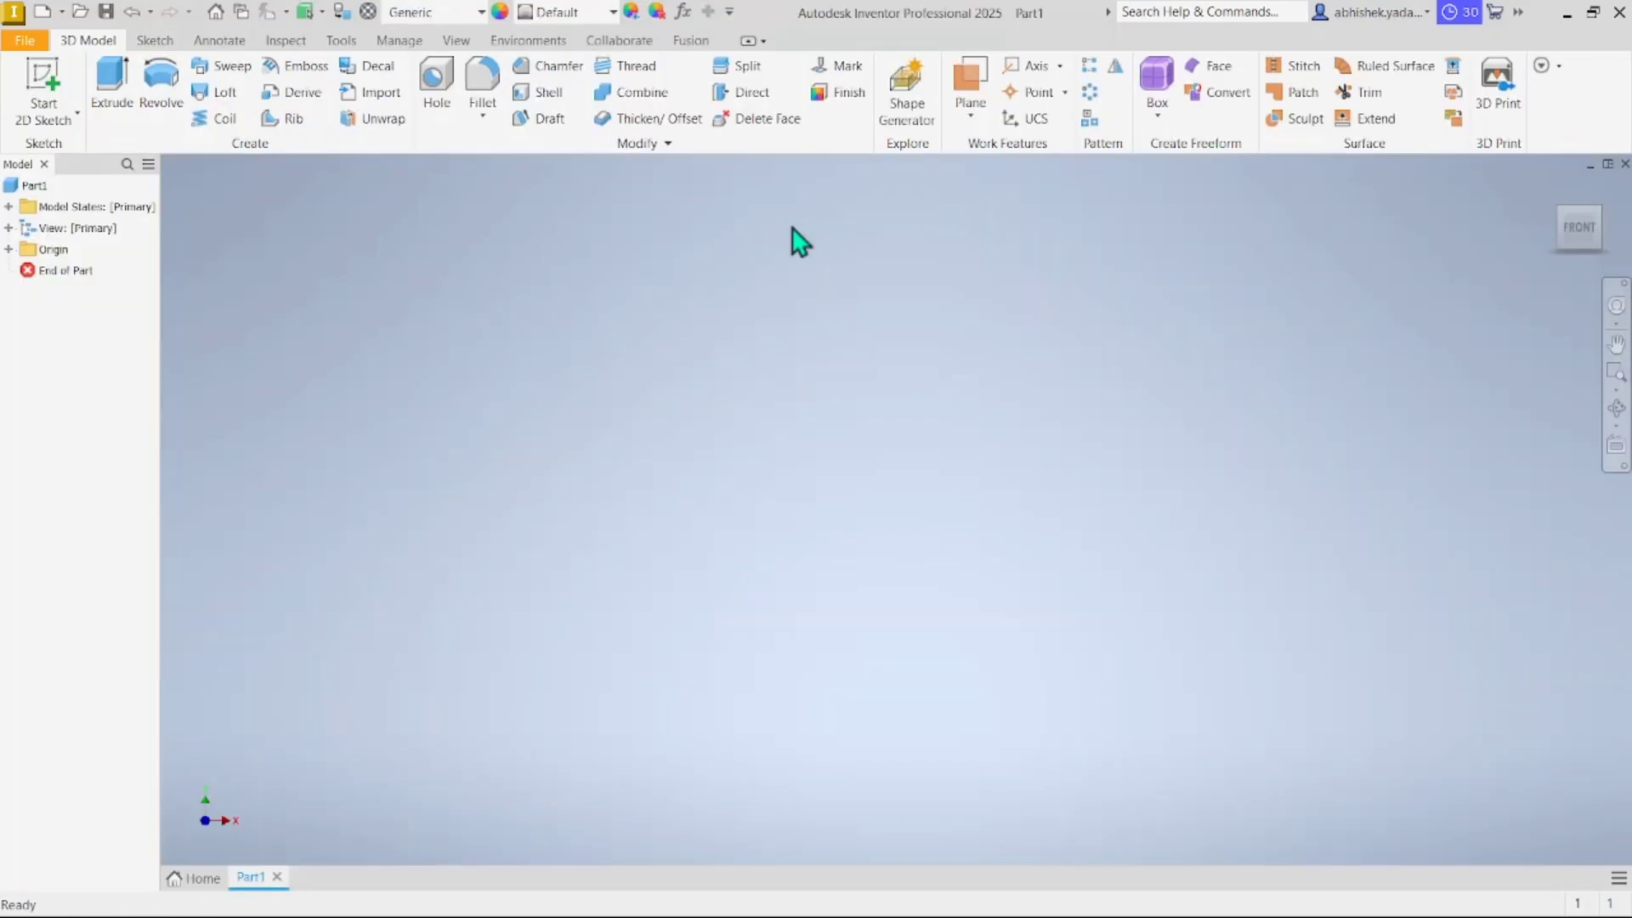
Start a 2D sketch on the XY plane
{"action": "left_click", "coordinate": [53, 98]}
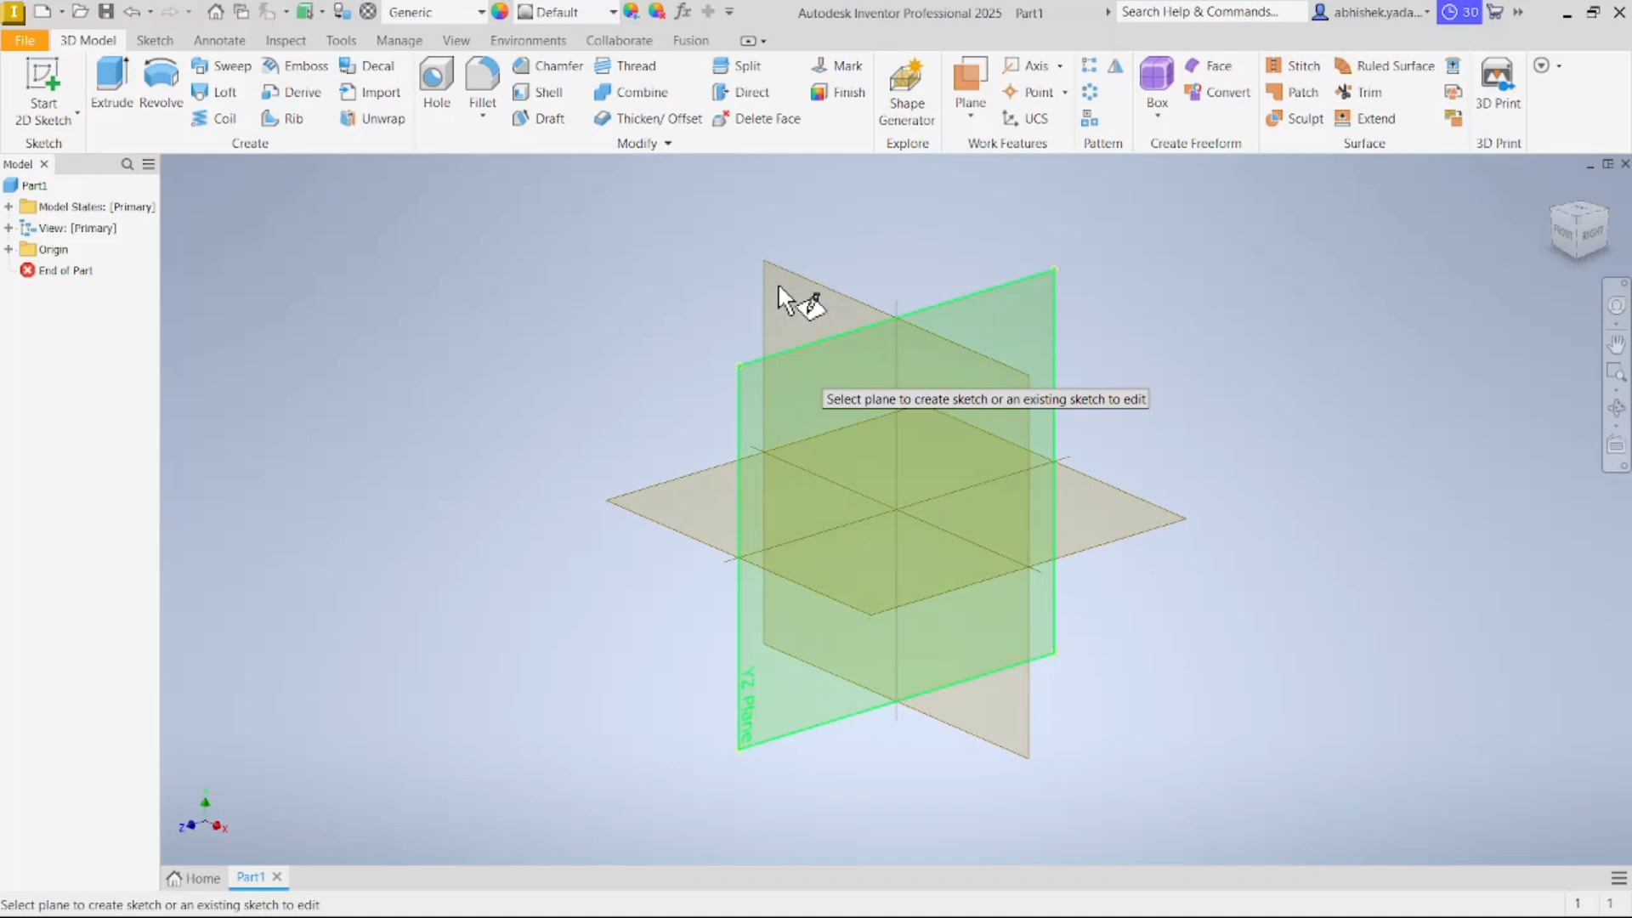
{"action": "left_click", "coordinate": [776, 292]}
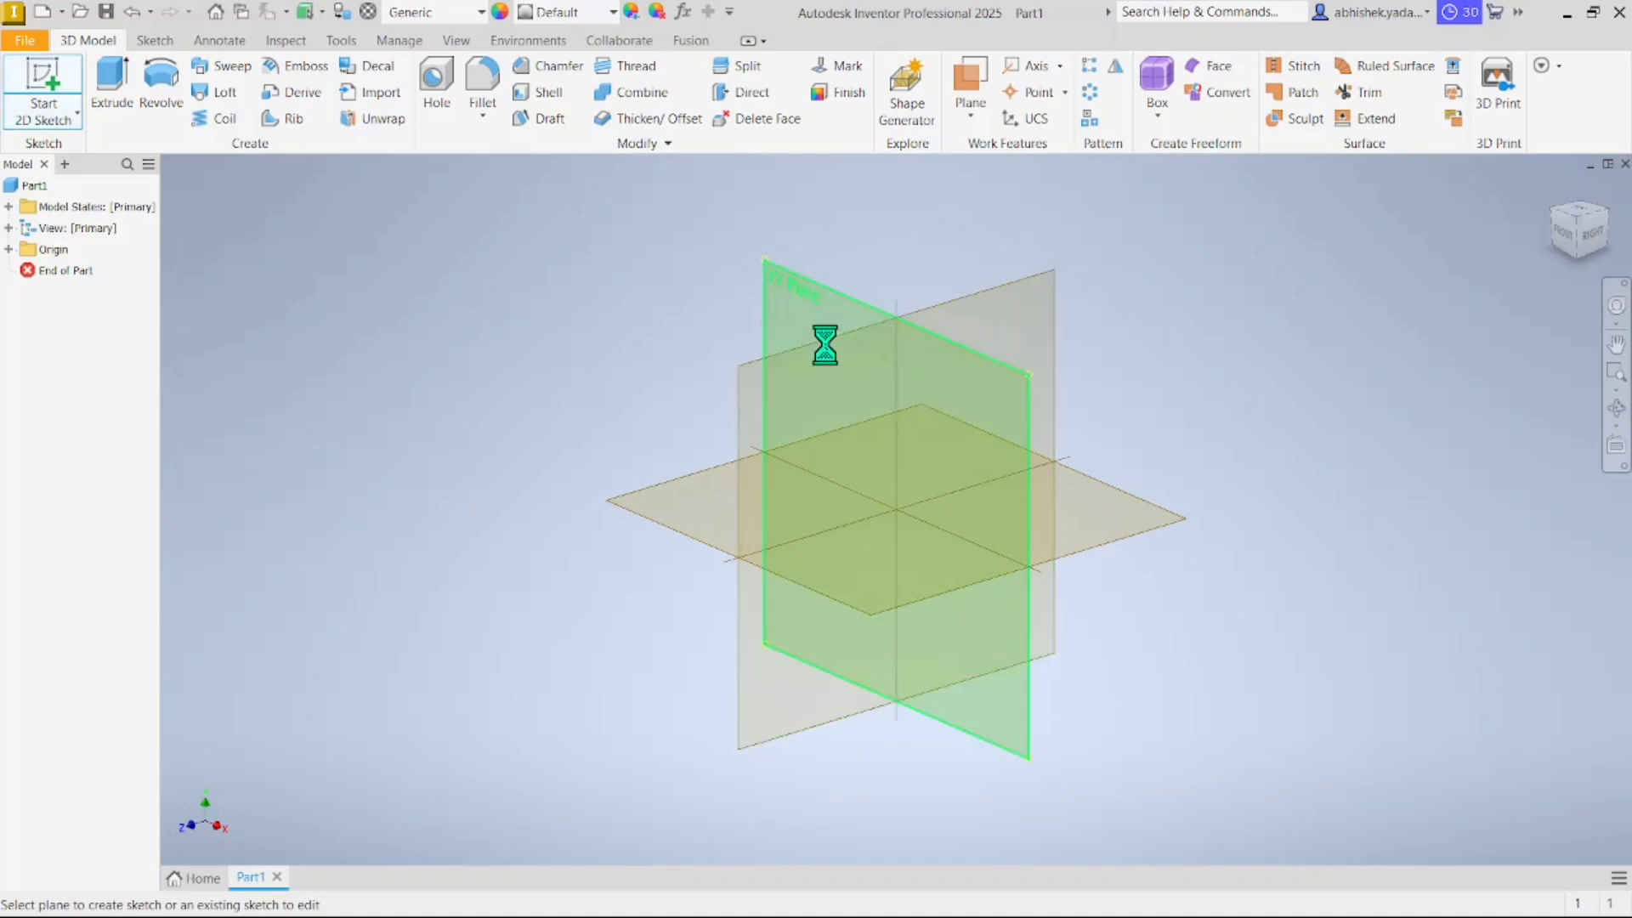
{"action": "left_click", "coordinate": [870, 467]}
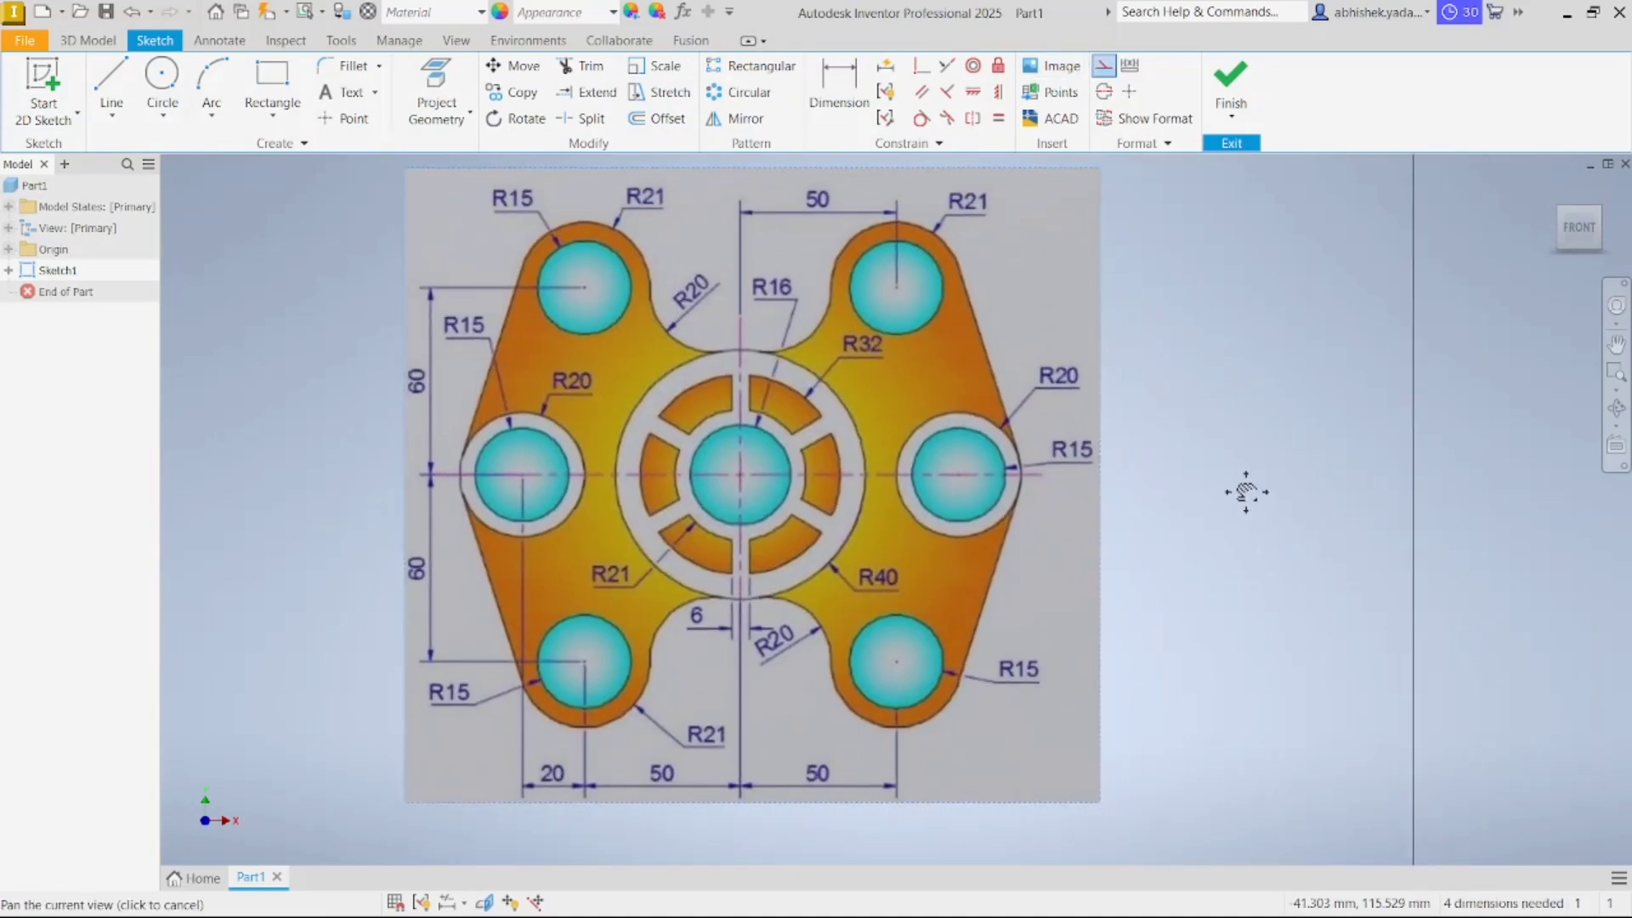
{"action": "key", "text": "Escape"}
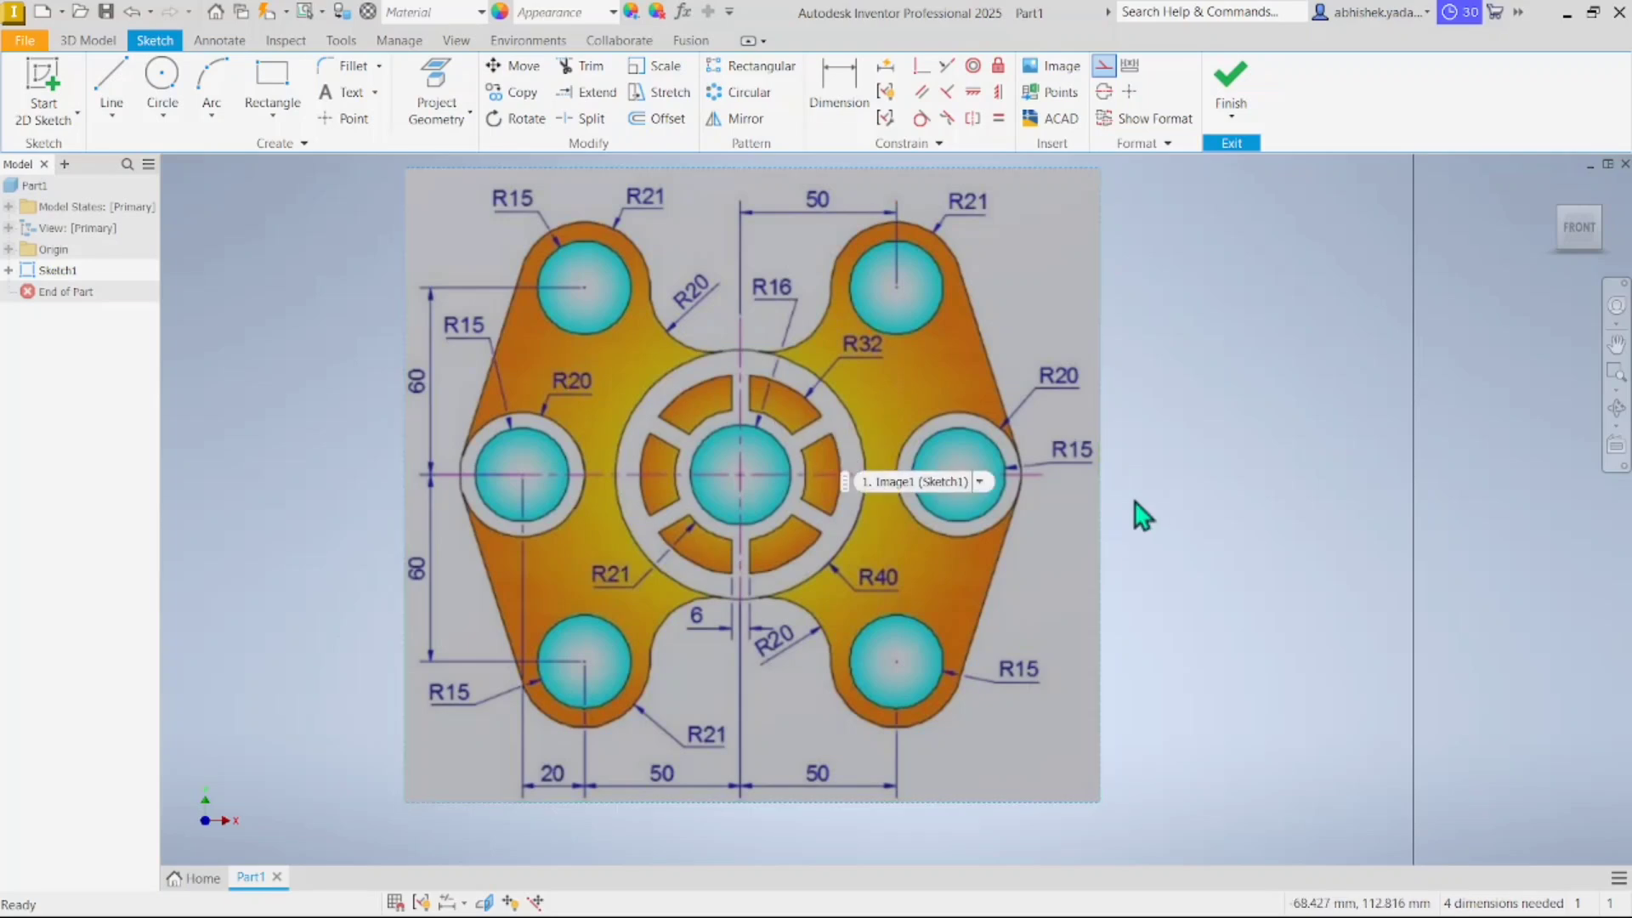
Sketch a horizontal centre line about 412 mm long in the empty area beside the reference image
{"action": "scroll", "coordinate": [1153, 533], "scroll_direction": "down", "scroll_amount": 4}
{"action": "key", "text": "F2"}
{"action": "mouse_move", "coordinate": [1347, 485]}
{"action": "left_mouse_down"}
{"action": "mouse_move", "coordinate": [874, 502]}
{"action": "mouse_move", "coordinate": [794, 532]}
{"action": "left_mouse_up"}
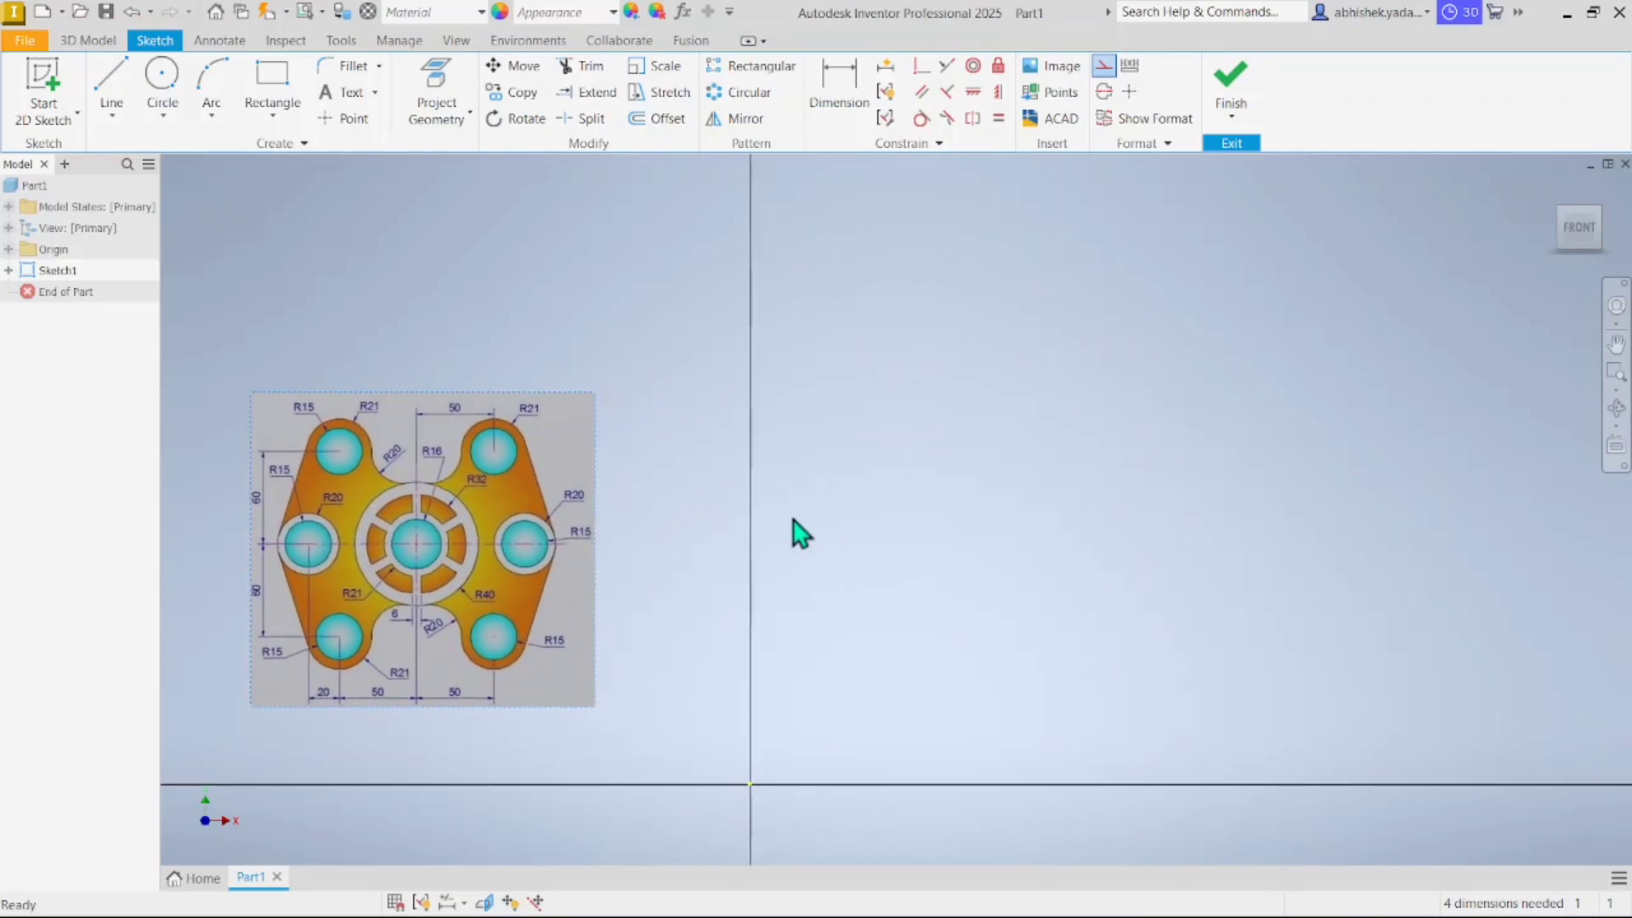
{"action": "left_click", "coordinate": [111, 109]}
{"action": "left_click", "coordinate": [111, 88]}
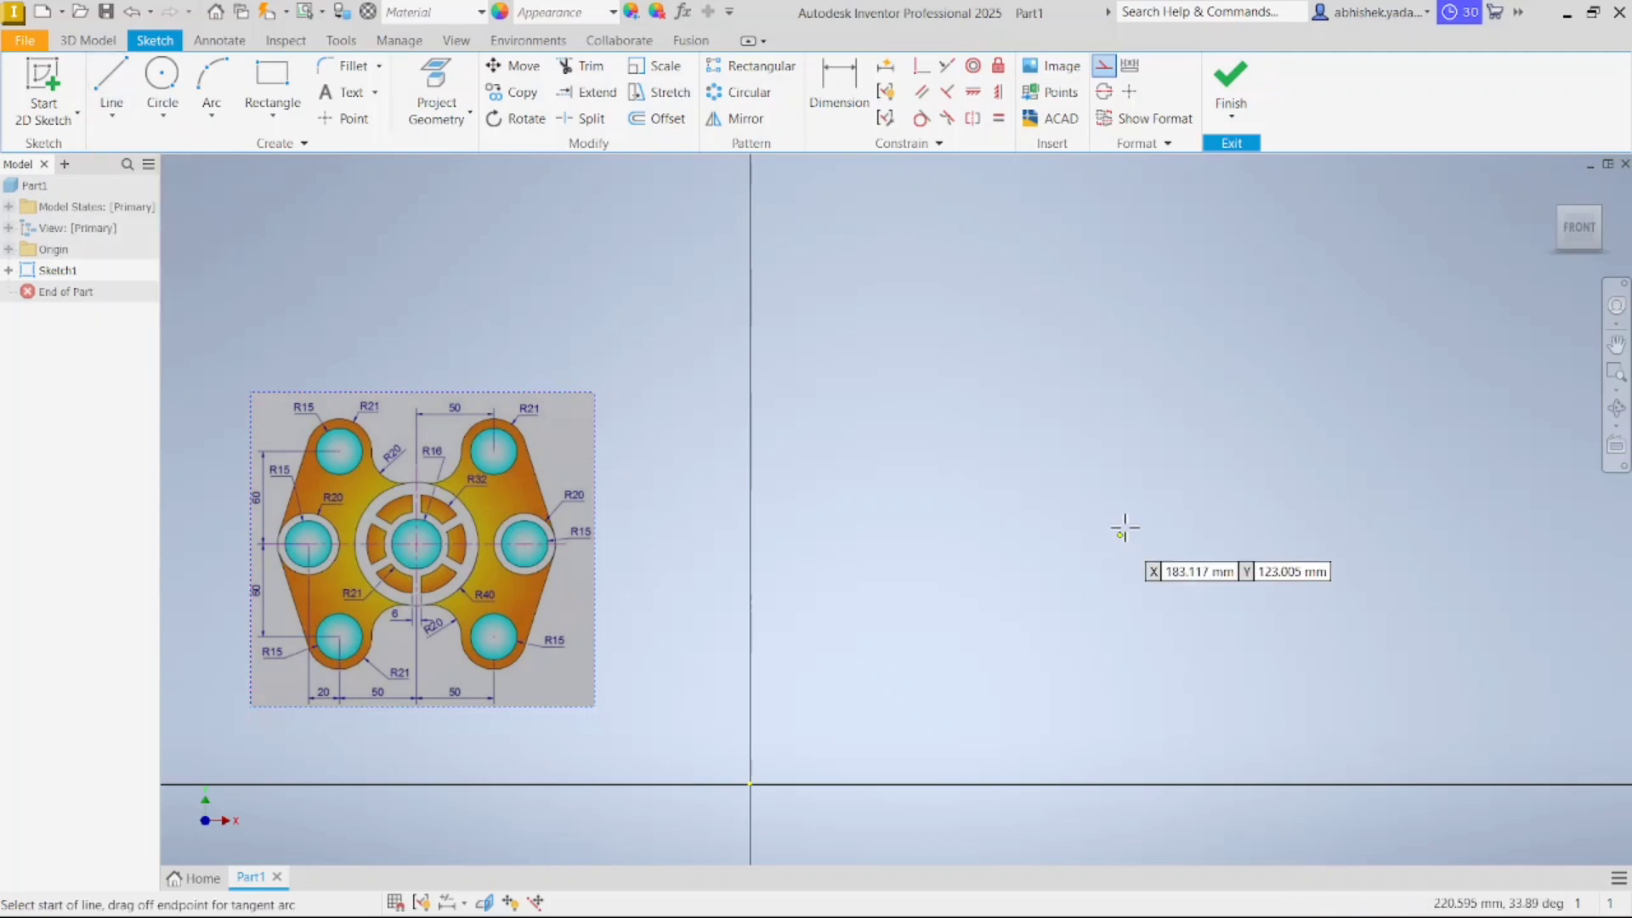
{"action": "mouse_move", "coordinate": [1164, 504]}
{"action": "middle_mouse_down"}
{"action": "mouse_move", "coordinate": [979, 558]}
{"action": "mouse_move", "coordinate": [765, 583]}
{"action": "middle_mouse_up"}
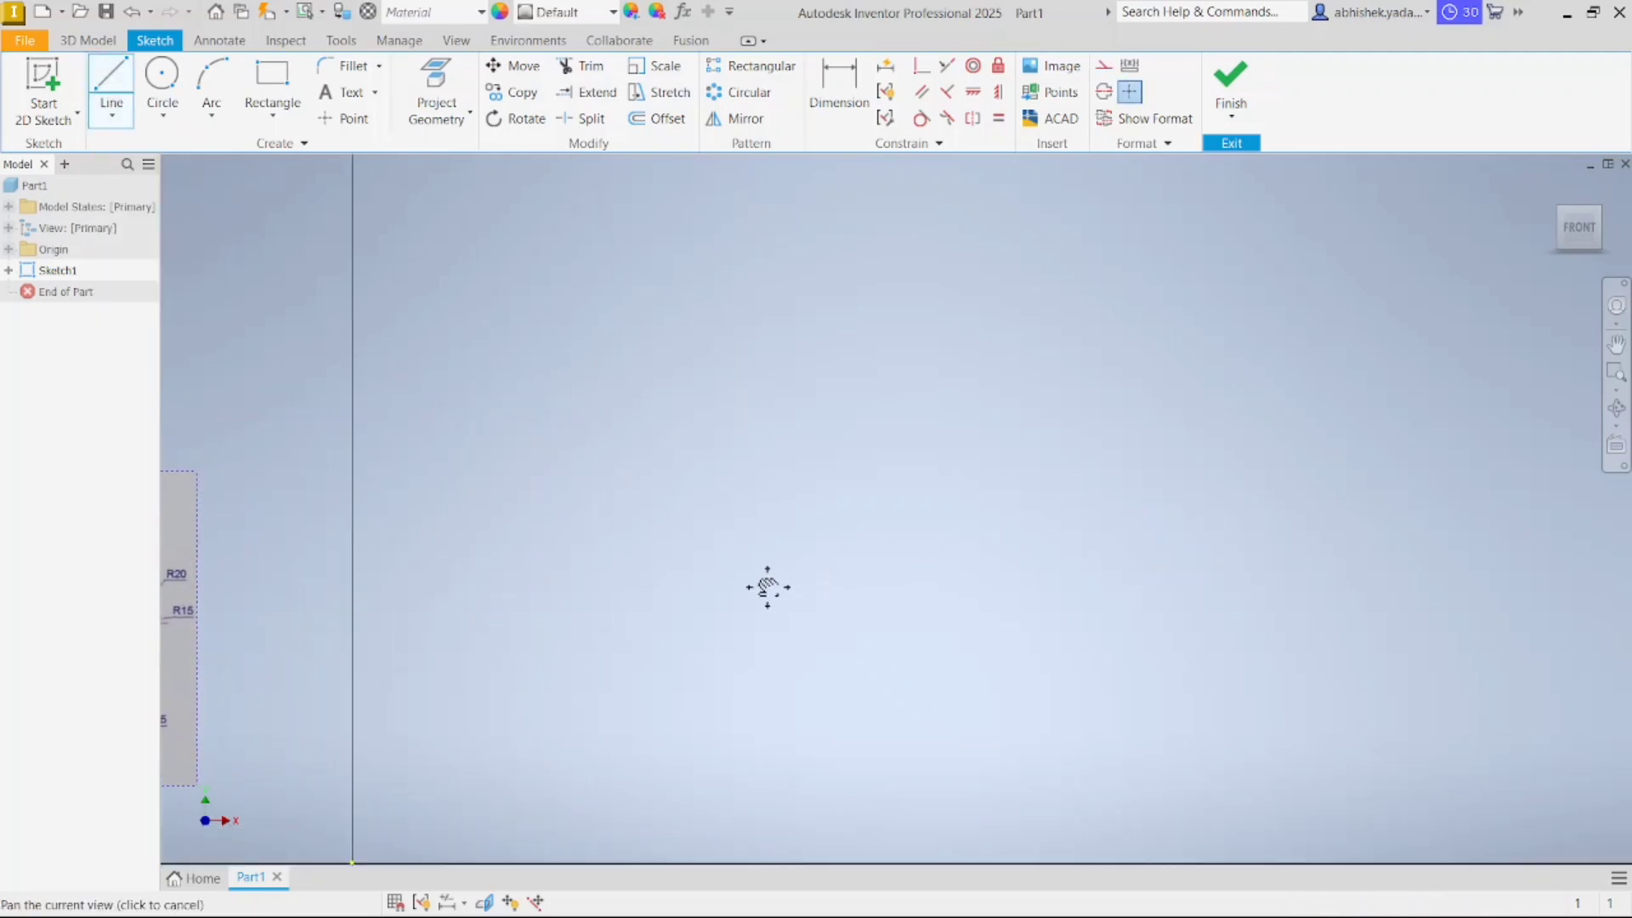
{"action": "left_click", "coordinate": [695, 431]}
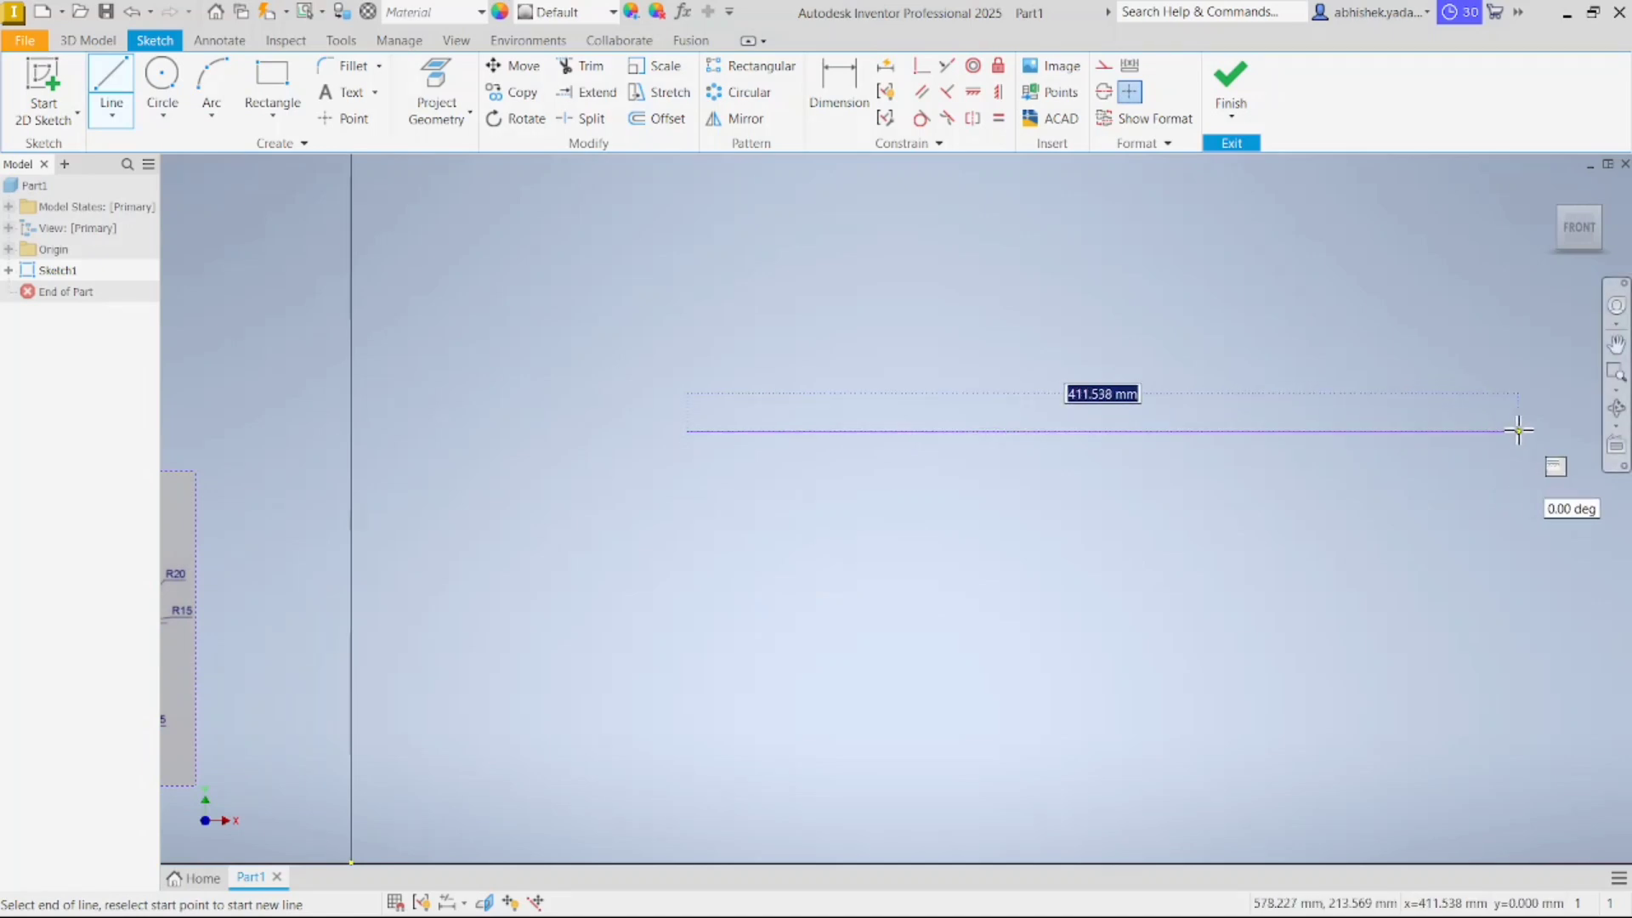
{"action": "left_click", "coordinate": [1520, 431]}
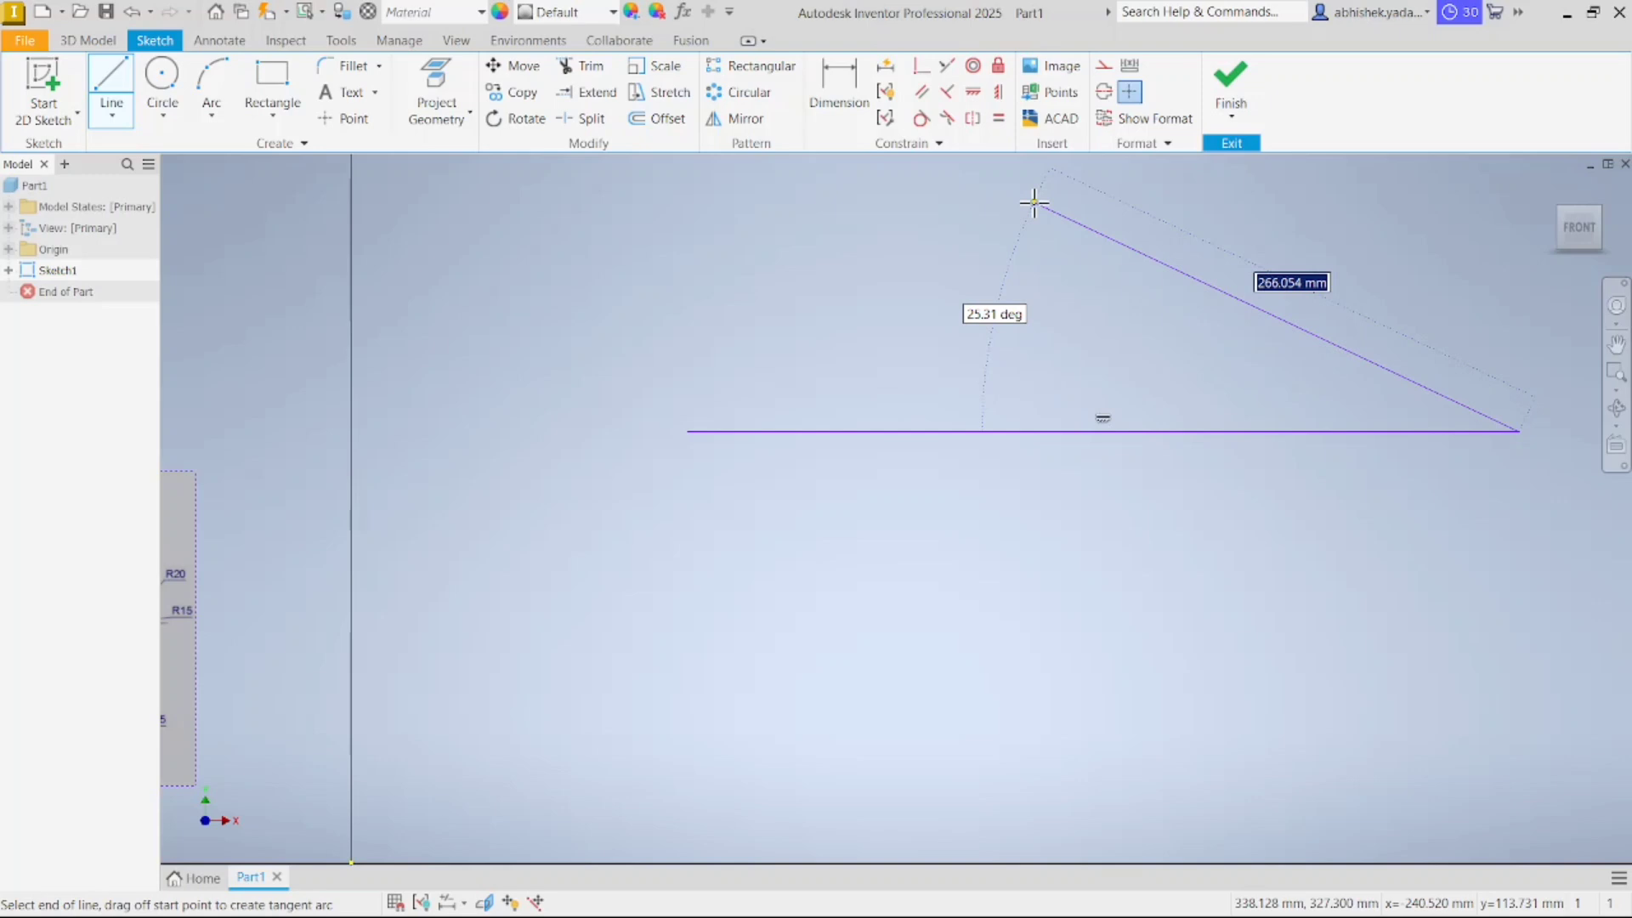
{"action": "key", "text": "Escape"}
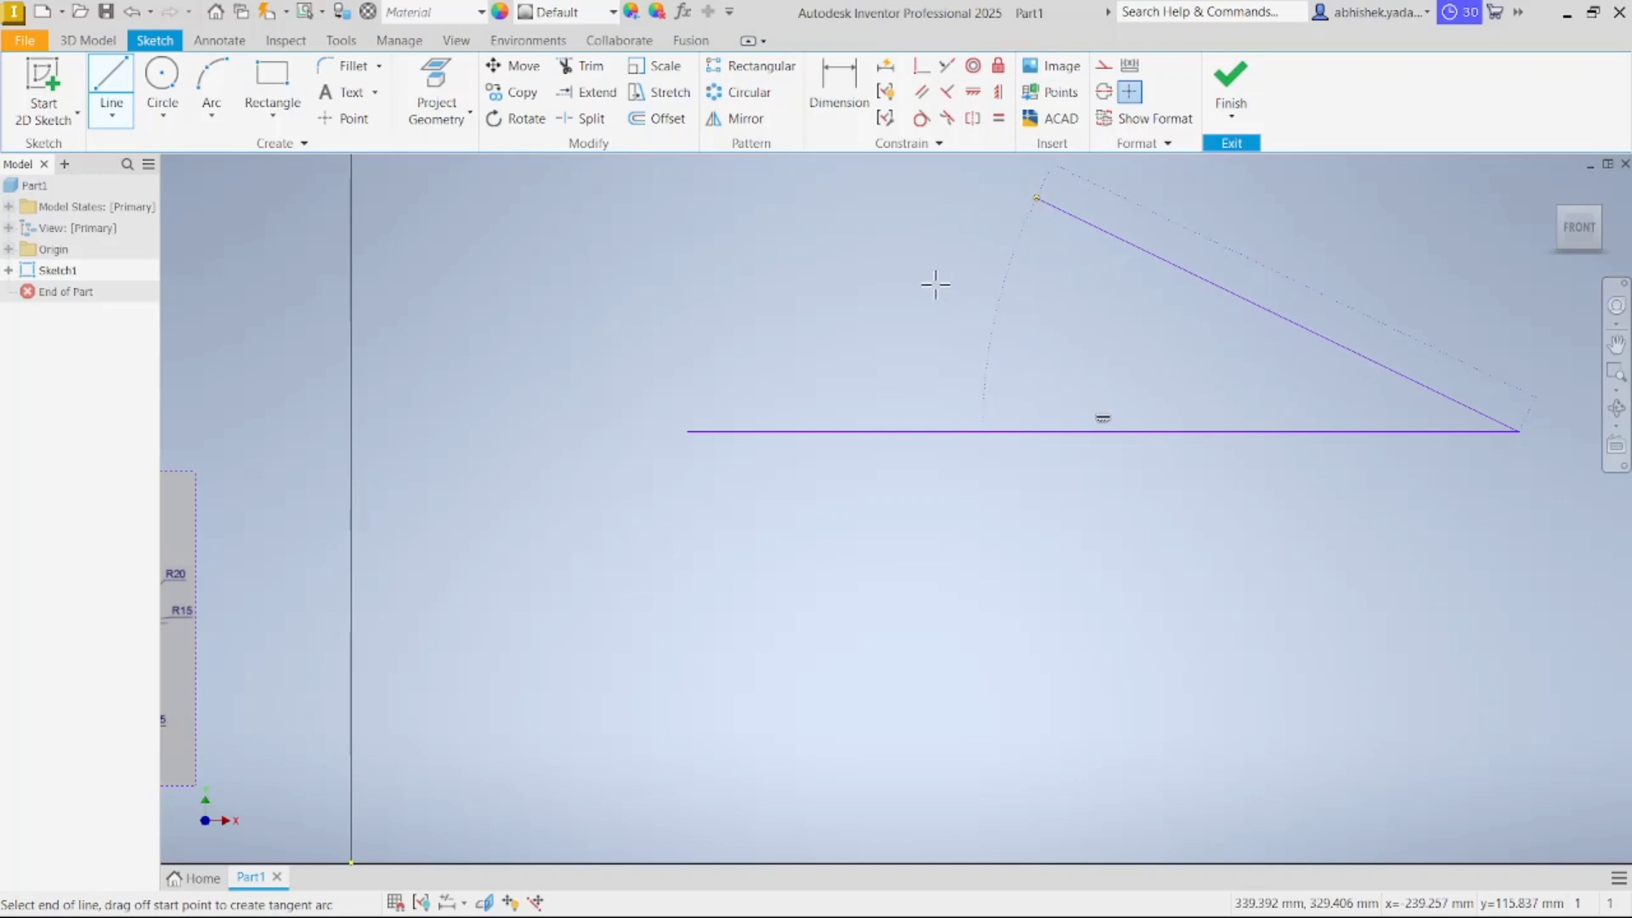
{"action": "key", "text": "Escape"}
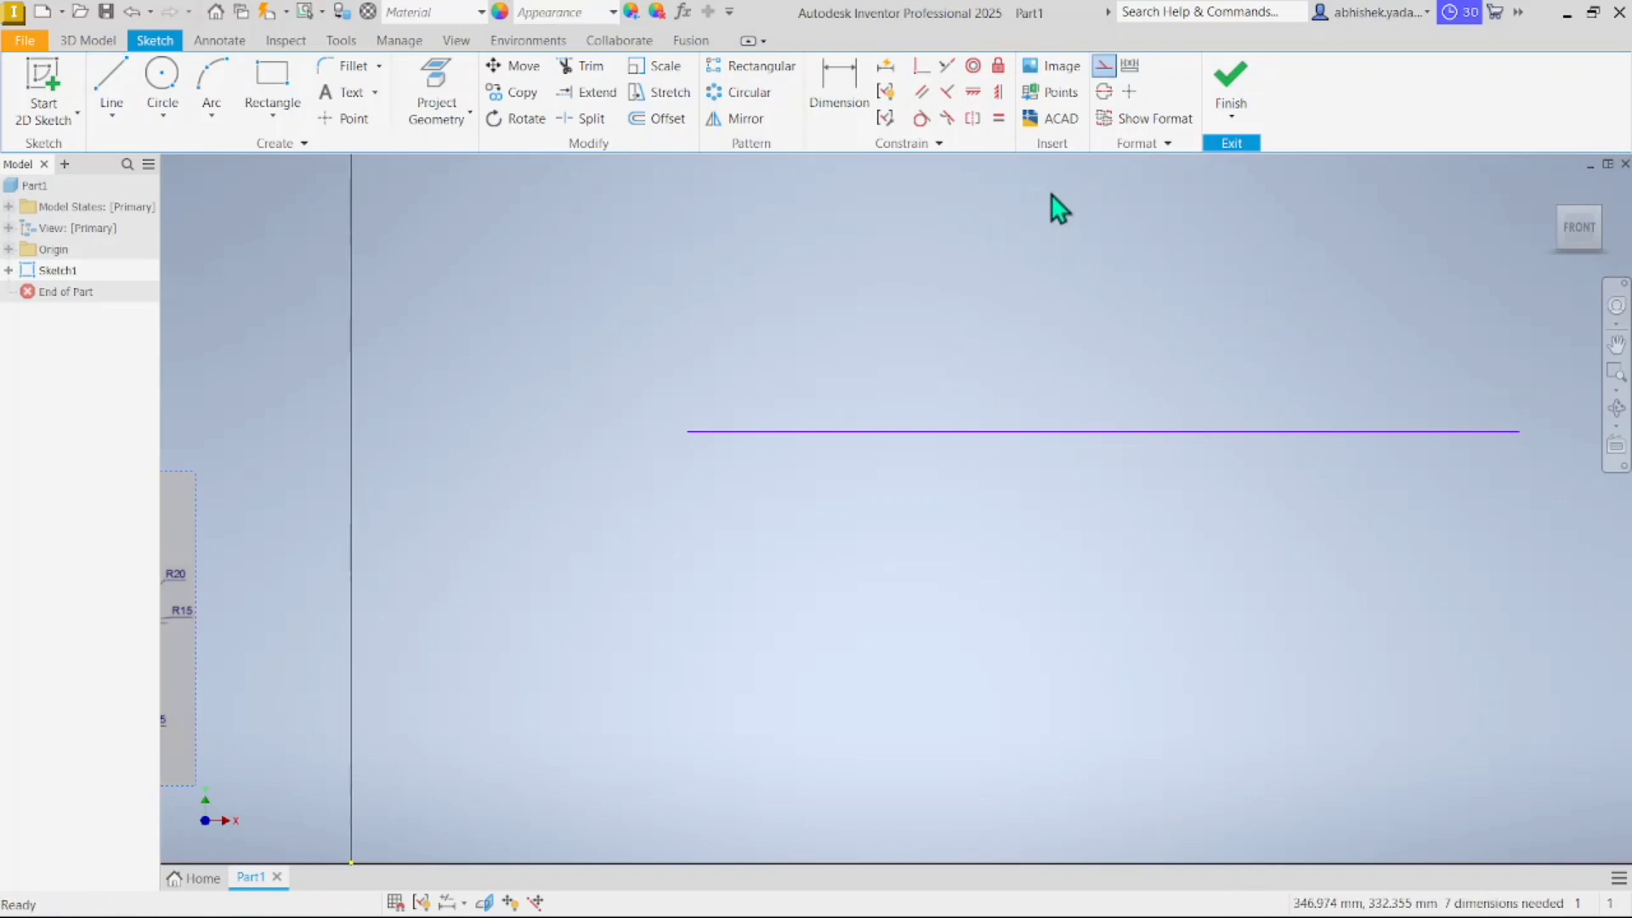
Sketch a vertical line crossing the horizontal line near its middle, extending above and below it
{"action": "scroll", "coordinate": [1052, 208], "scroll_direction": "down", "scroll_amount": 2}
{"action": "middle_click_drag", "start_coordinate": [1093, 266], "coordinate": [1056, 388]}
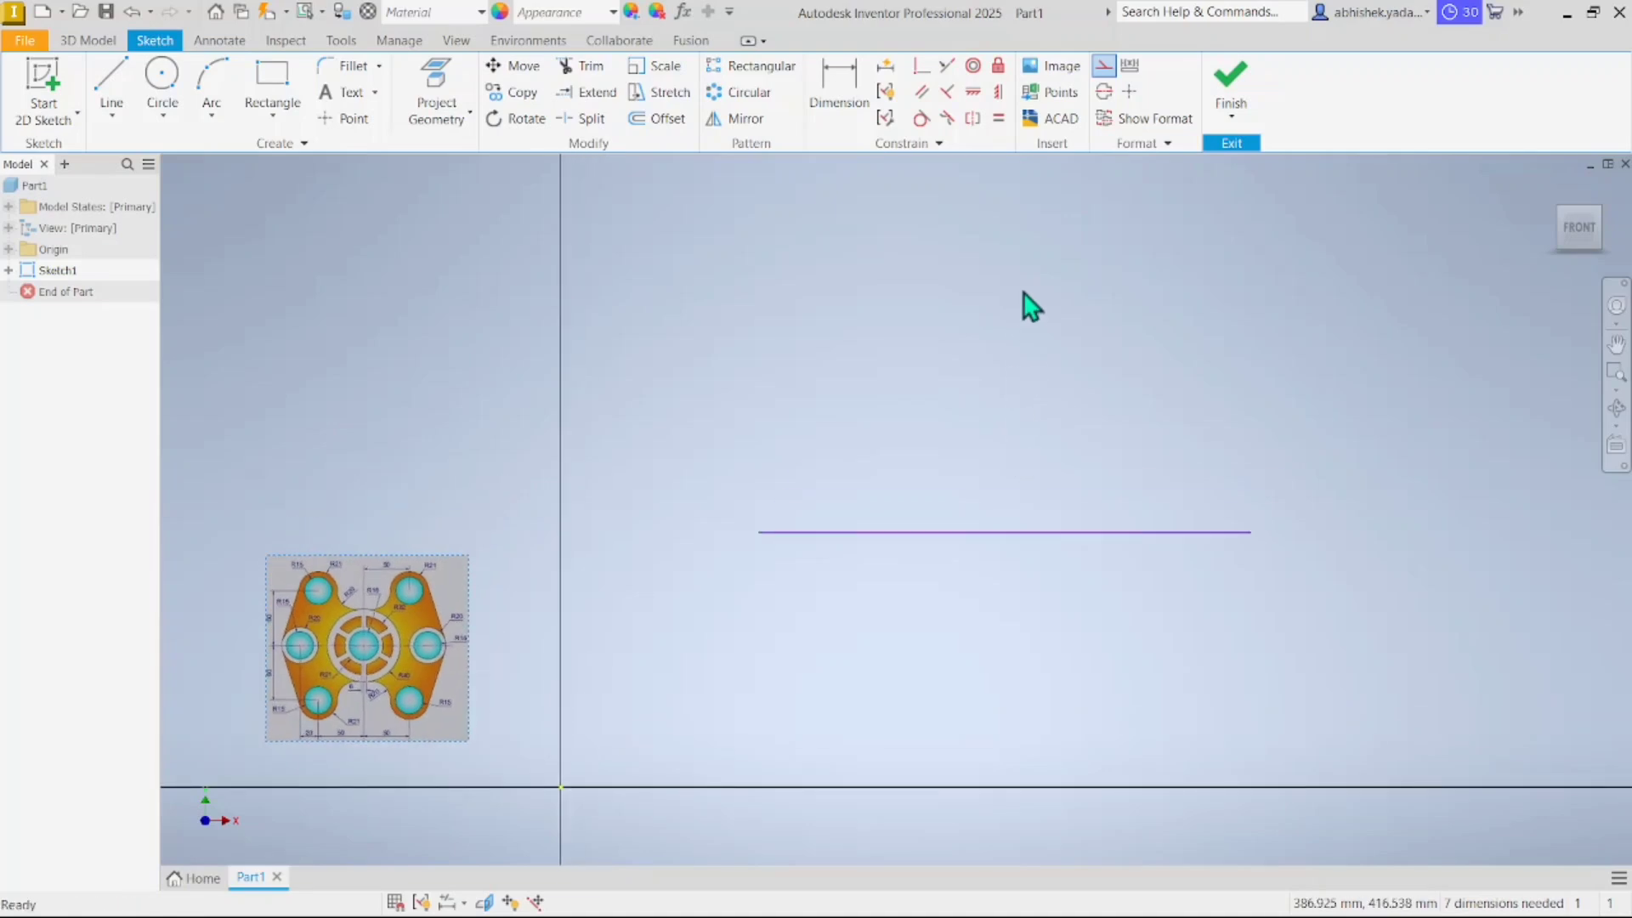
{"action": "key", "text": "l"}
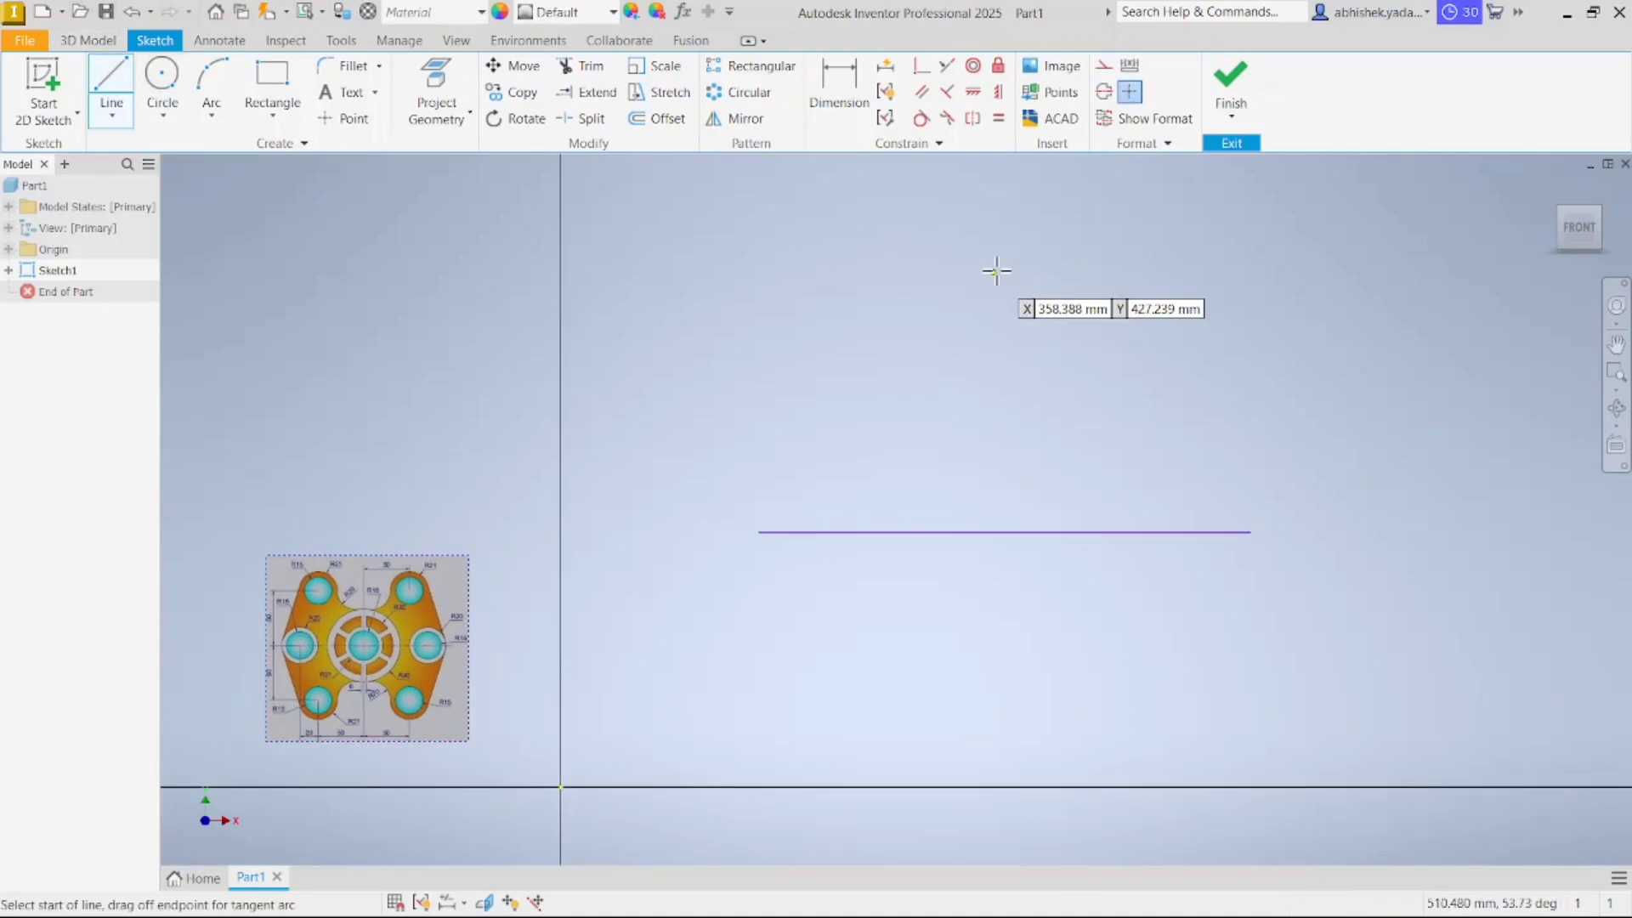
{"action": "left_click", "coordinate": [1020, 251]}
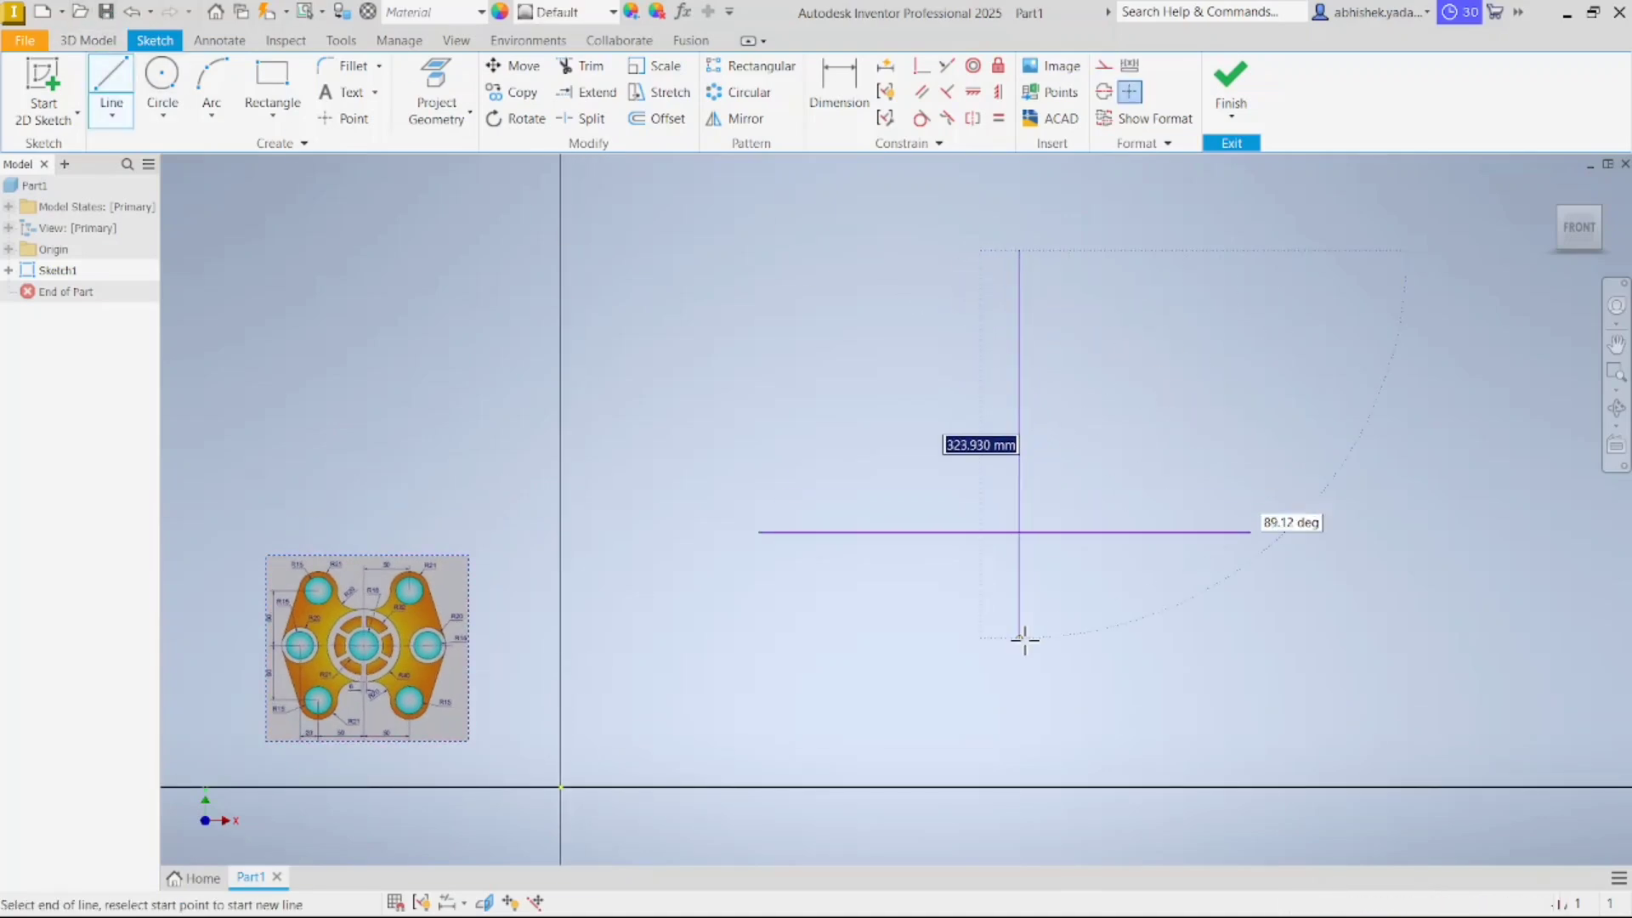
{"action": "left_click", "coordinate": [1016, 769]}
{"action": "scroll", "coordinate": [1238, 547], "scroll_direction": "down", "scroll_amount": 3}
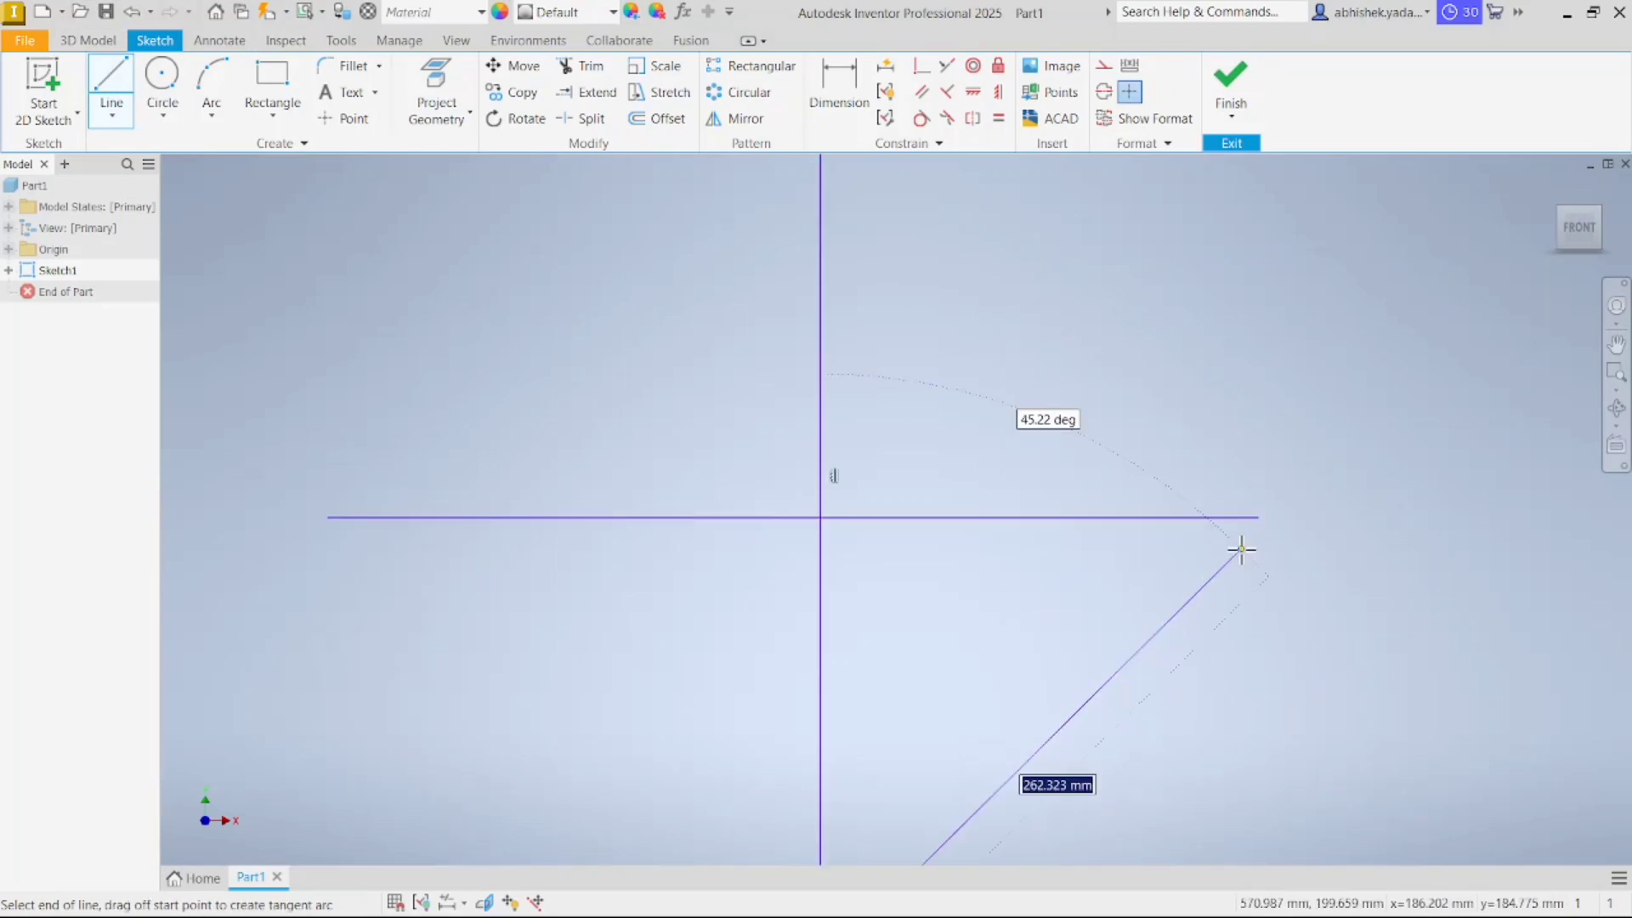
{"action": "scroll", "coordinate": [1224, 578], "scroll_direction": "up", "scroll_amount": 3}
{"action": "scroll", "coordinate": [1239, 528], "scroll_direction": "down", "scroll_amount": 2}
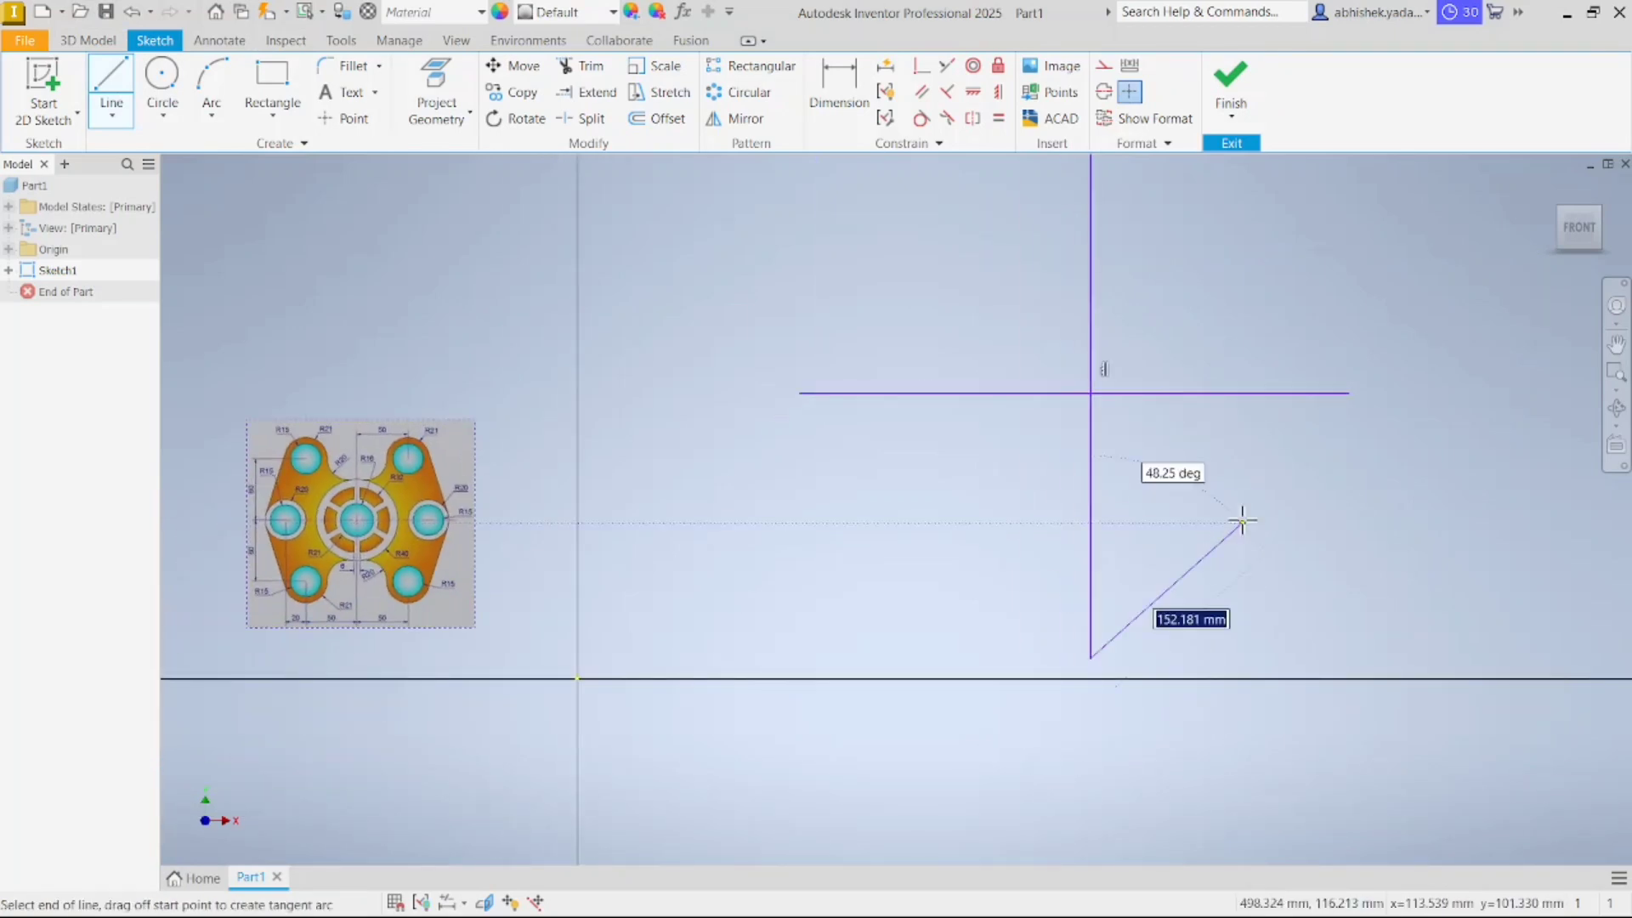
{"action": "key", "text": "Escape"}
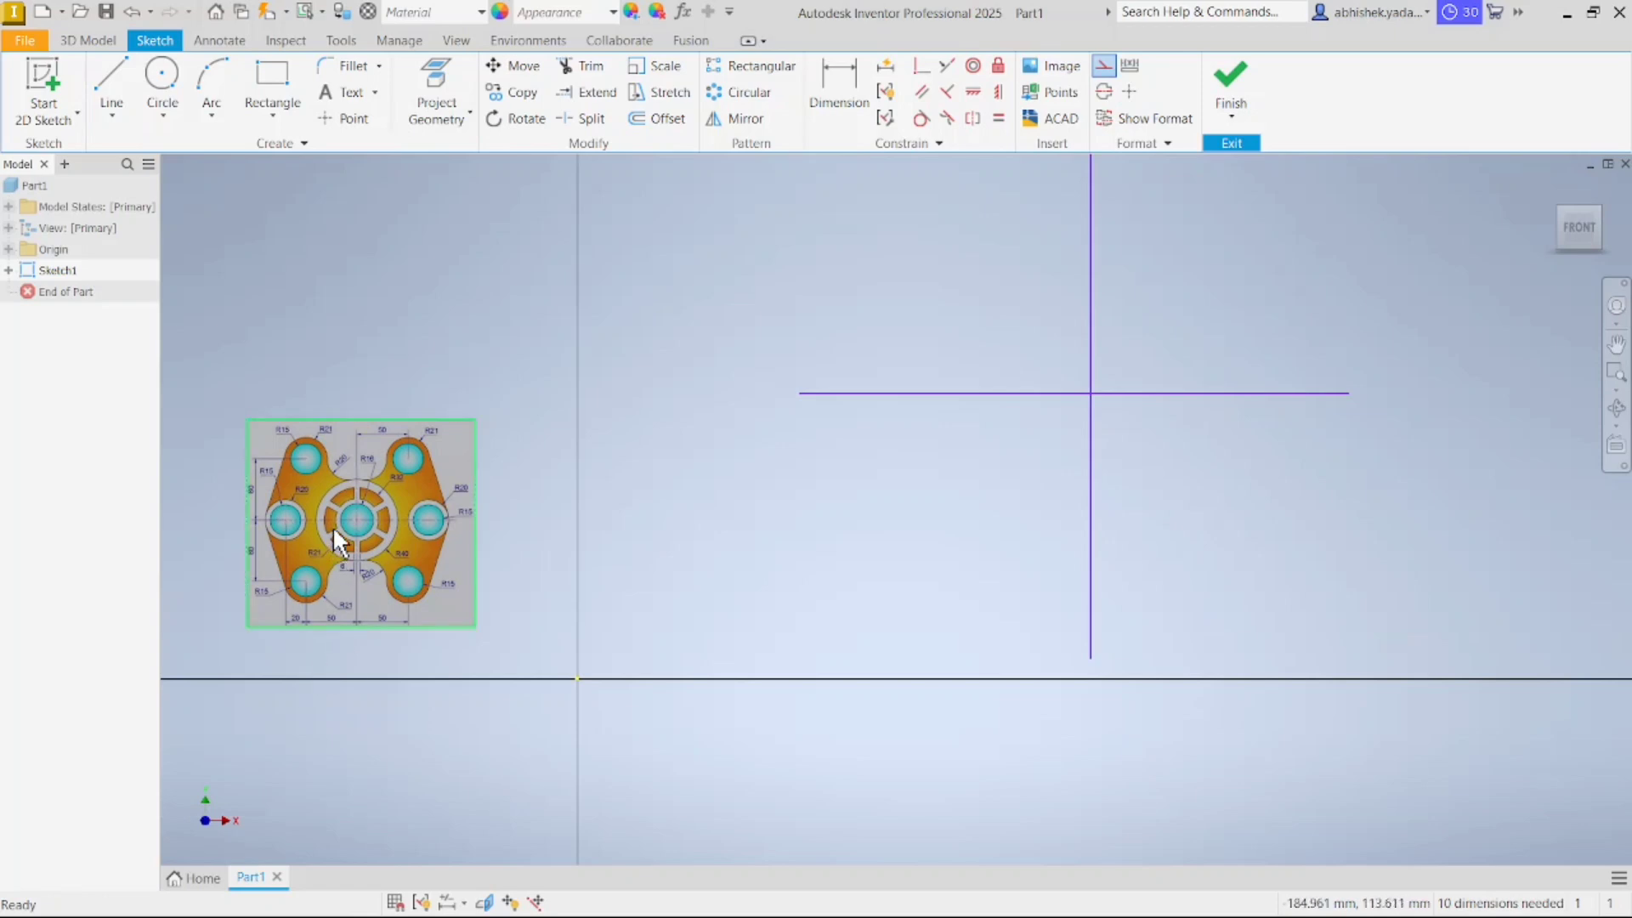
{"action": "scroll", "coordinate": [922, 491], "scroll_direction": "up", "scroll_amount": 5}
{"action": "scroll", "coordinate": [924, 493], "scroll_direction": "down", "scroll_amount": 6}
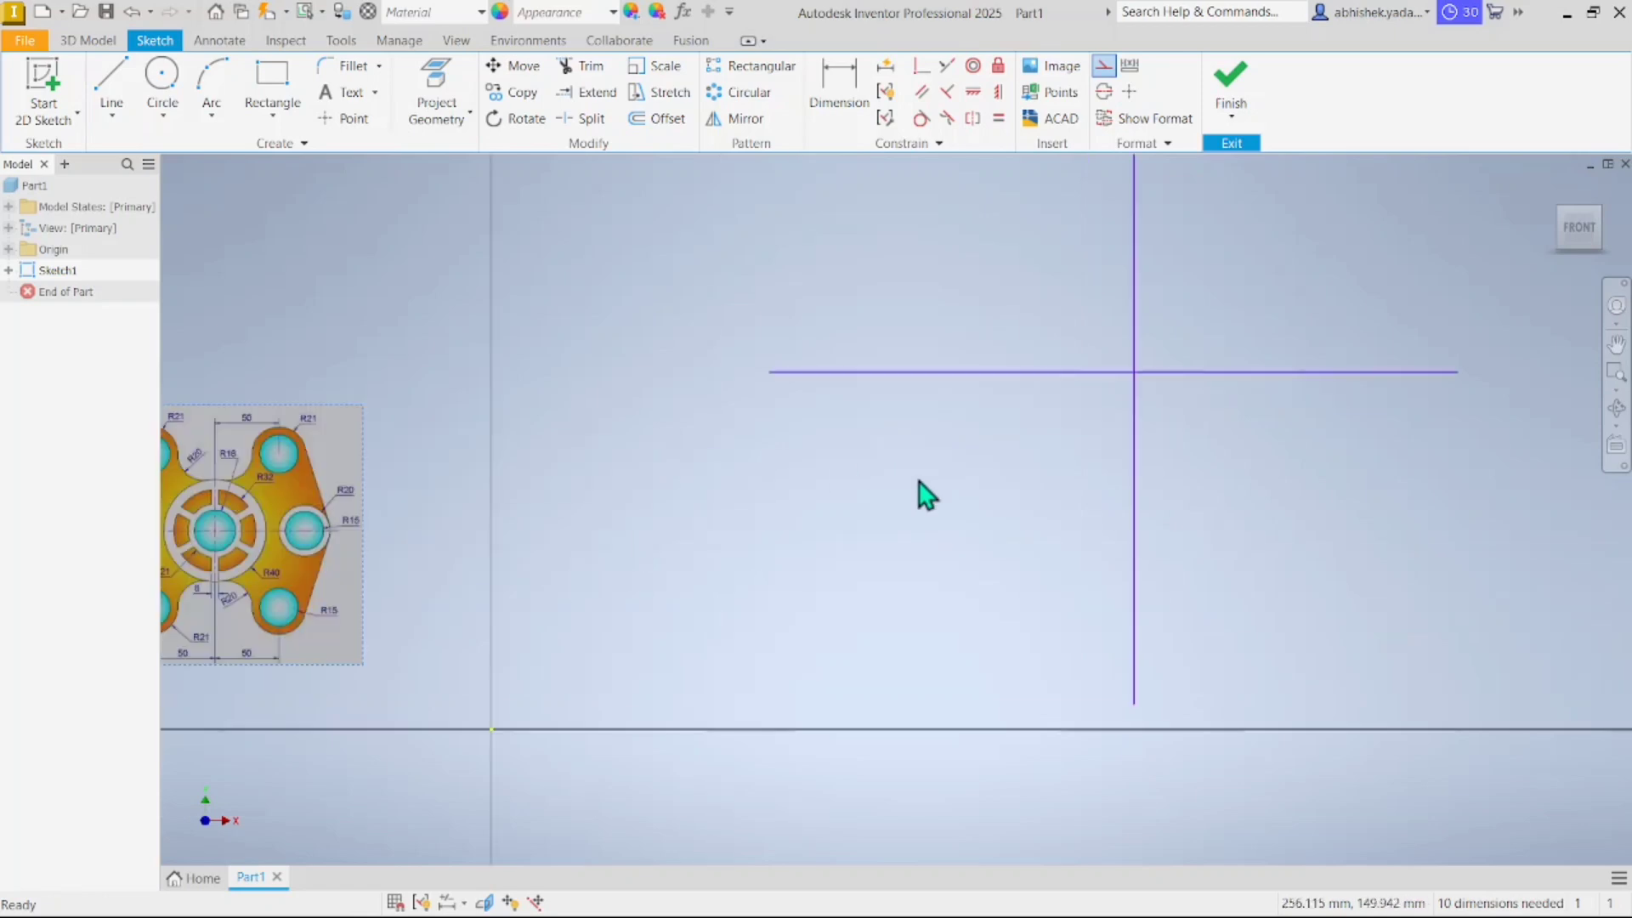
{"action": "scroll", "coordinate": [923, 492], "scroll_direction": "up", "scroll_amount": 5}
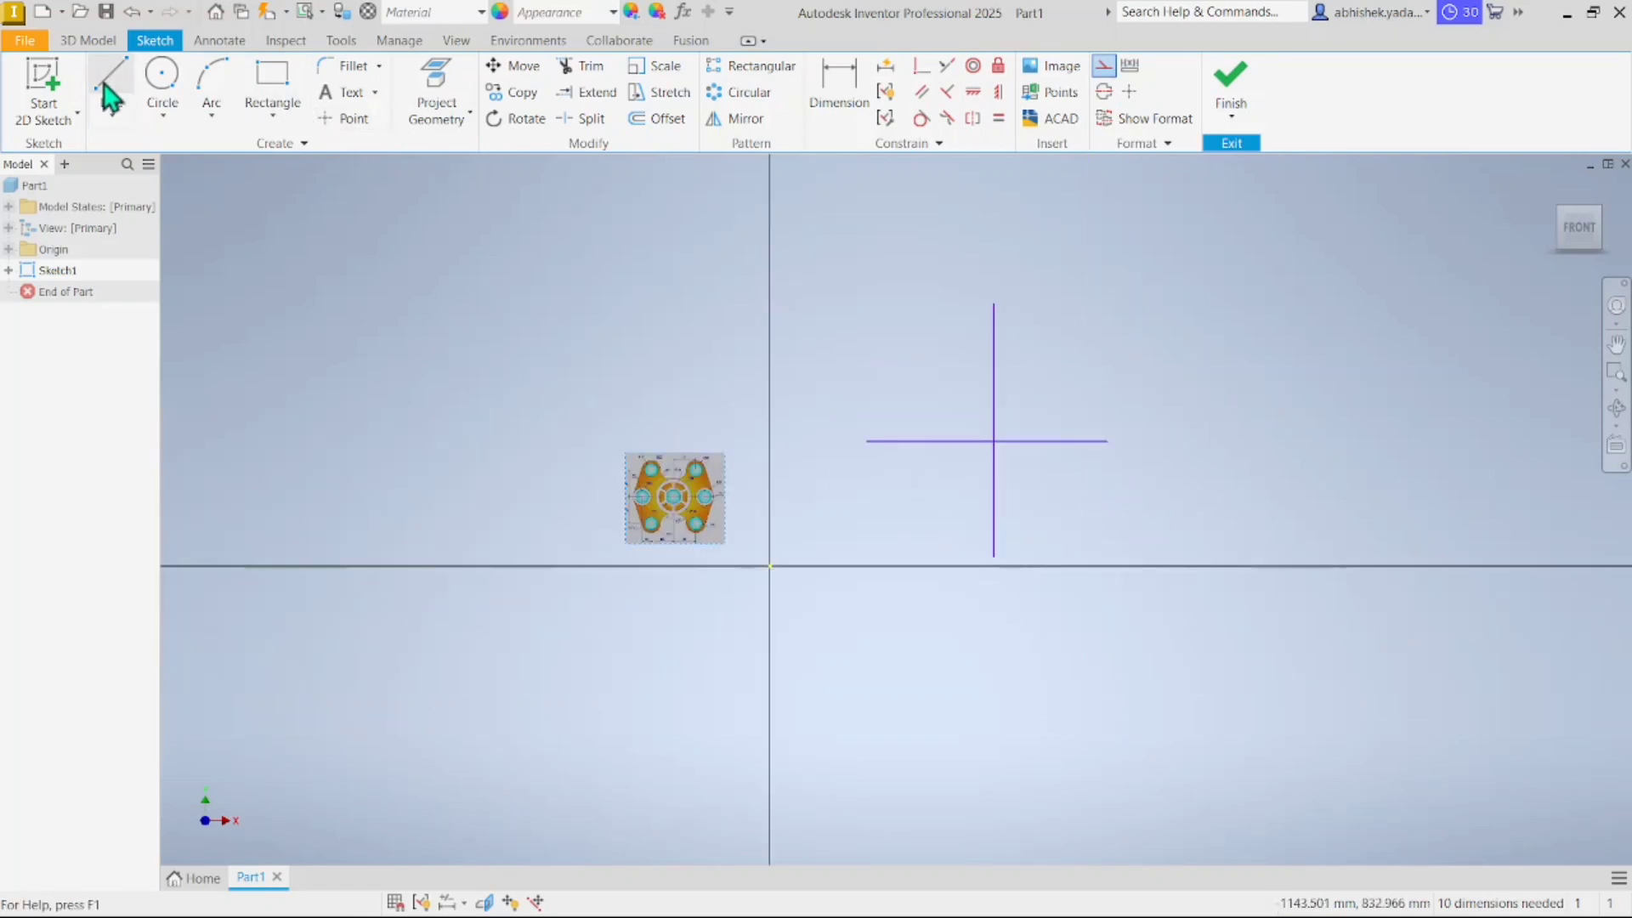
{"action": "scroll", "coordinate": [791, 344], "scroll_direction": "down", "scroll_amount": 5}
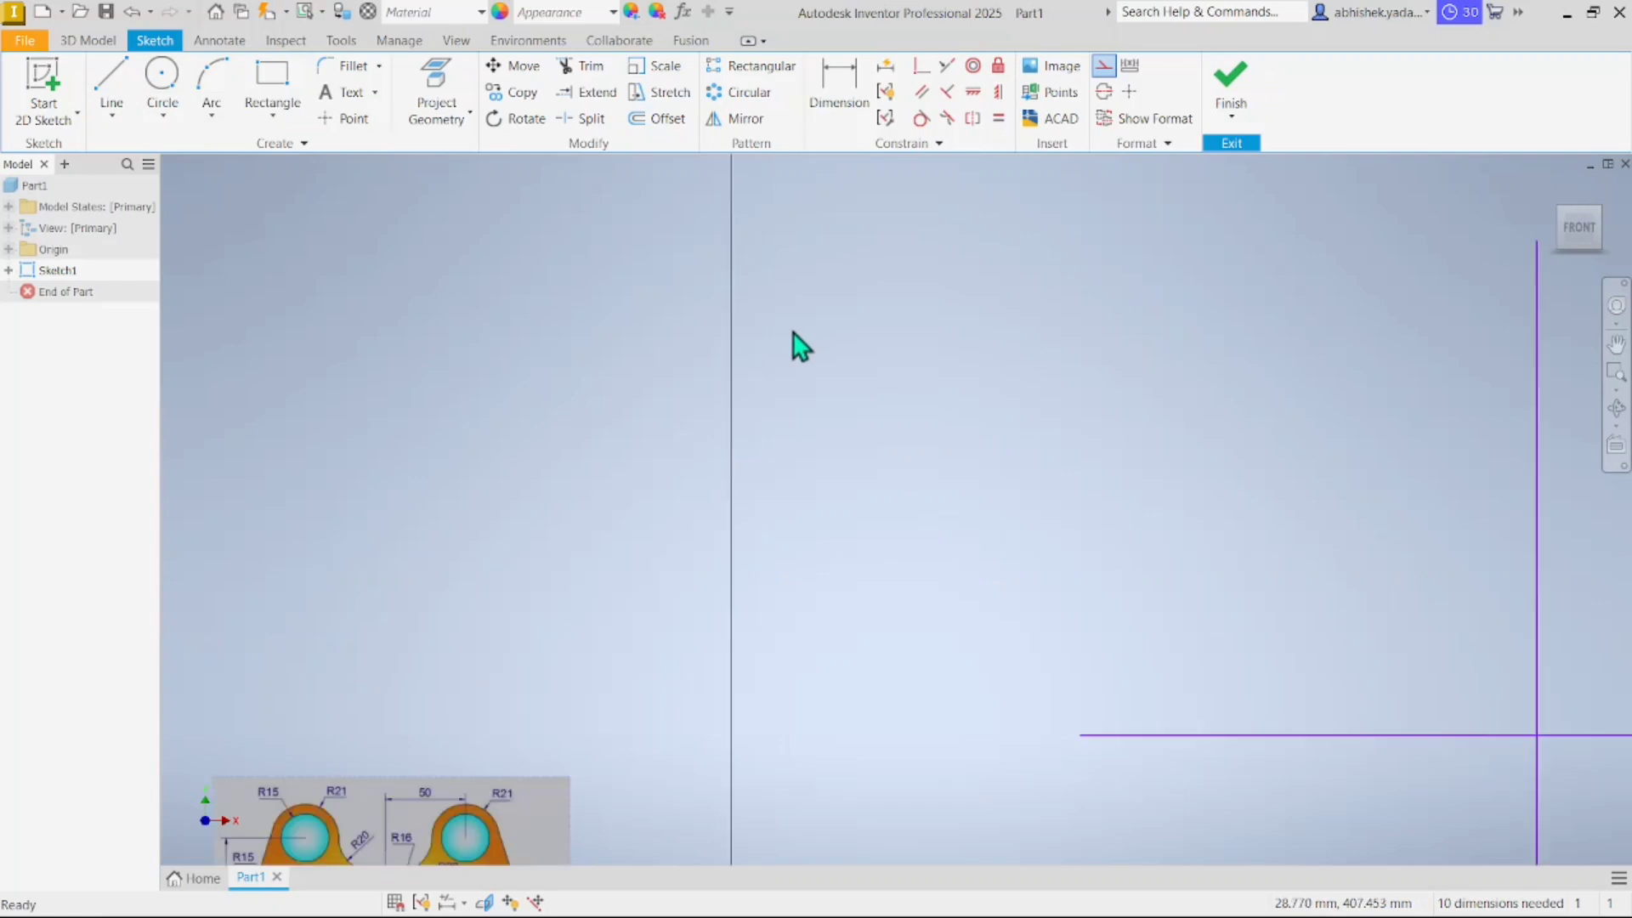
{"action": "scroll", "coordinate": [850, 365], "scroll_direction": "up", "scroll_amount": 6}
{"action": "middle_click_drag", "start_coordinate": [1008, 456], "coordinate": [819, 374]}
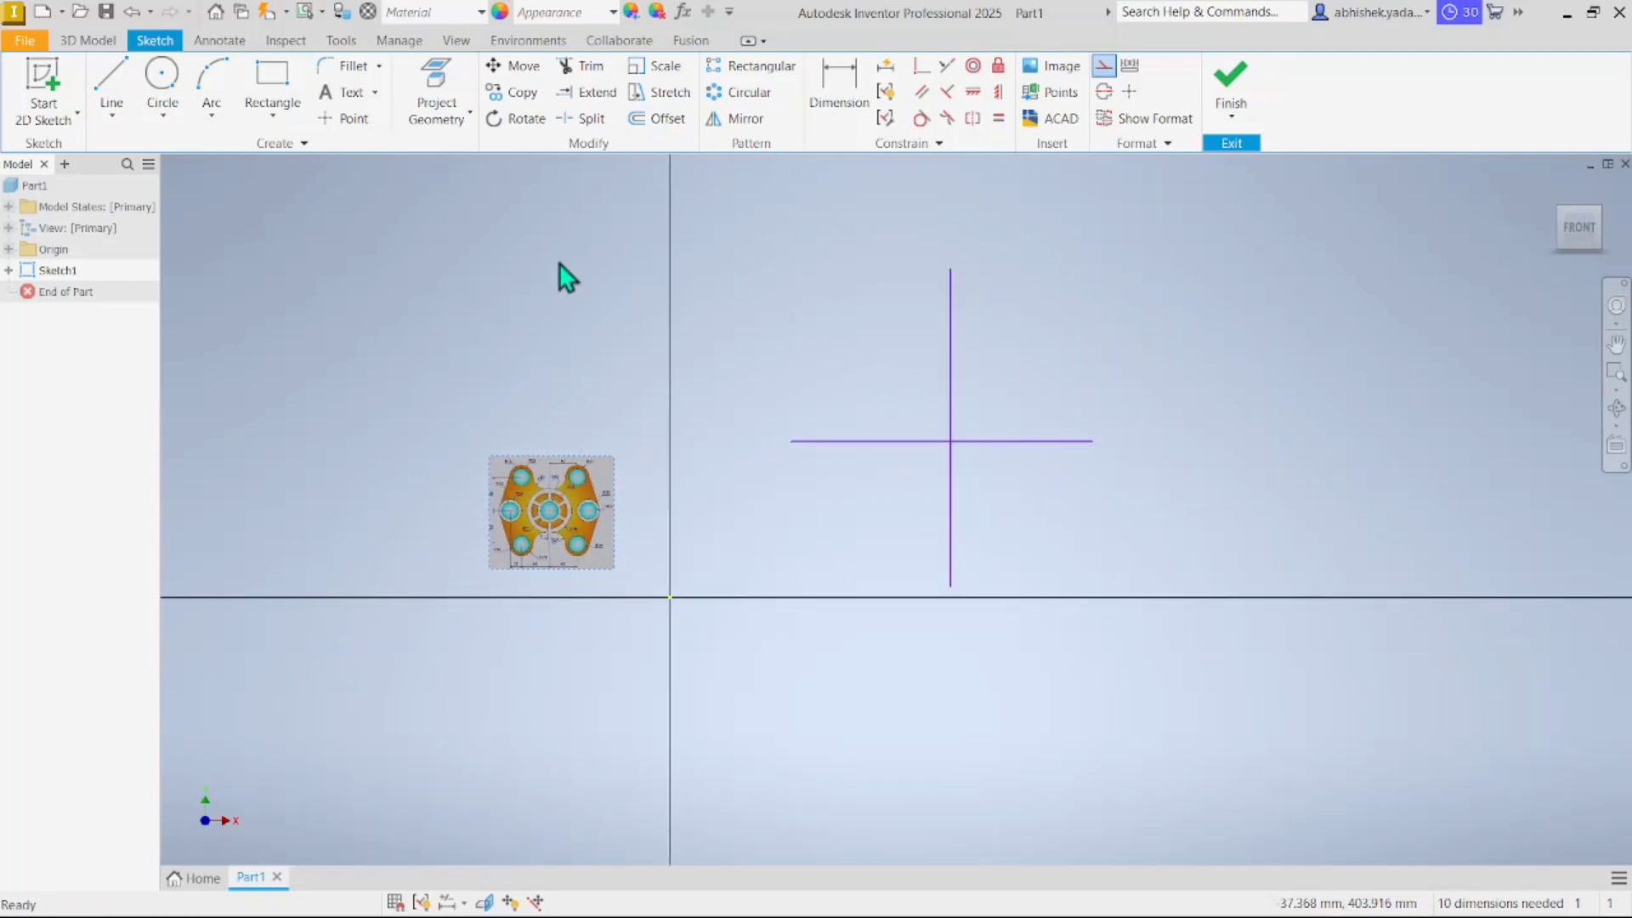
{"action": "left_click", "coordinate": [163, 78]}
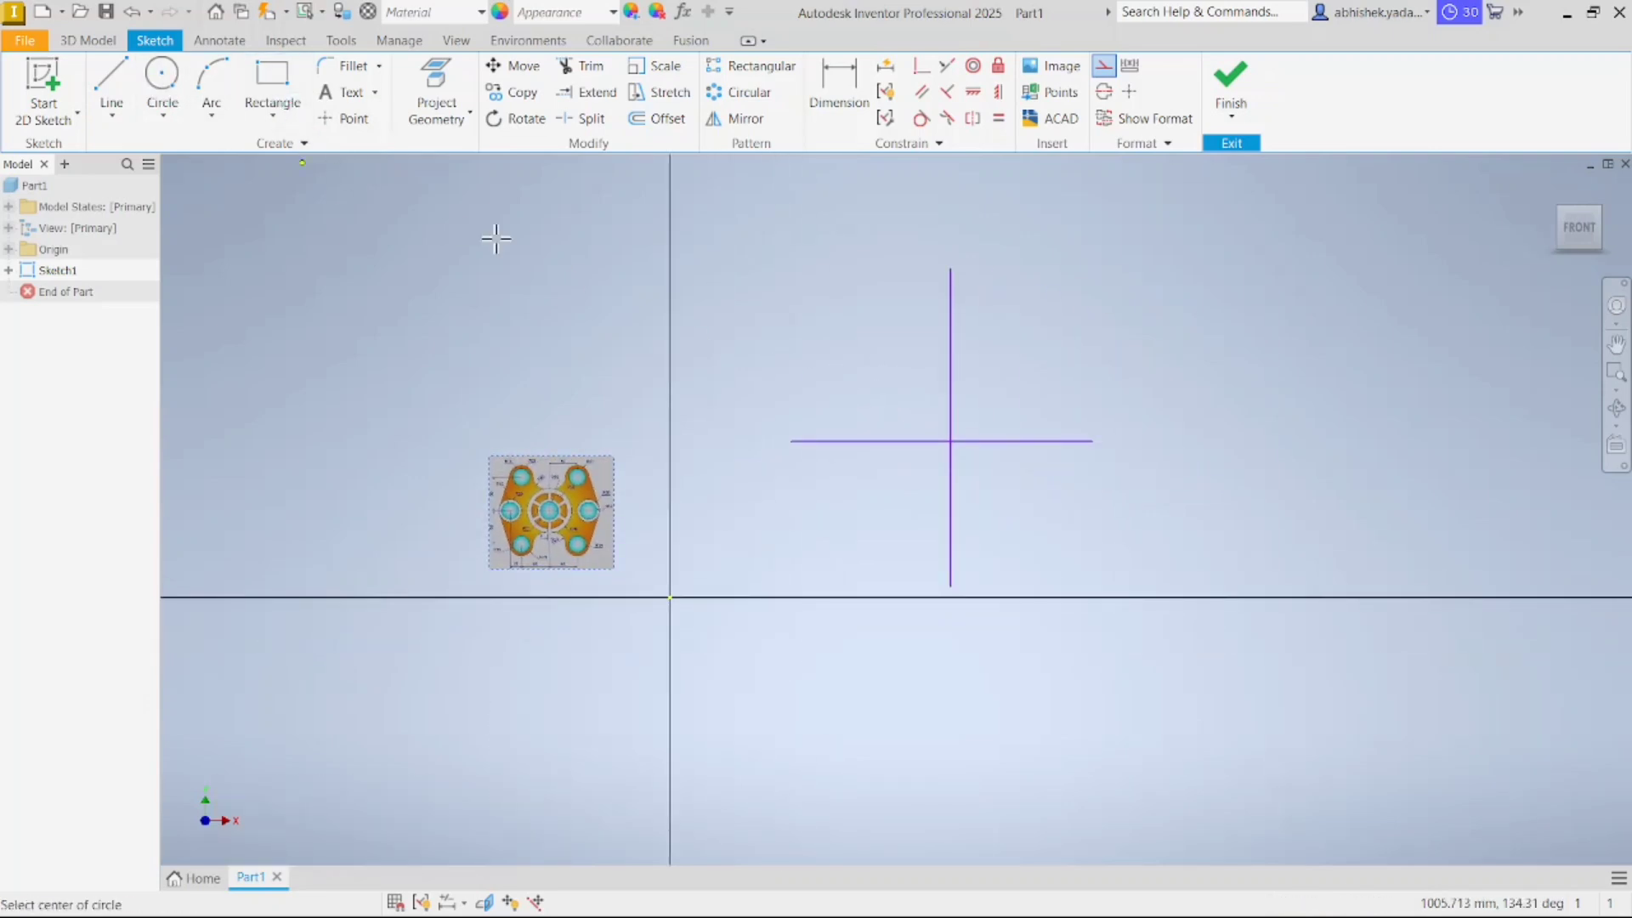
{"action": "left_click", "coordinate": [948, 441]}
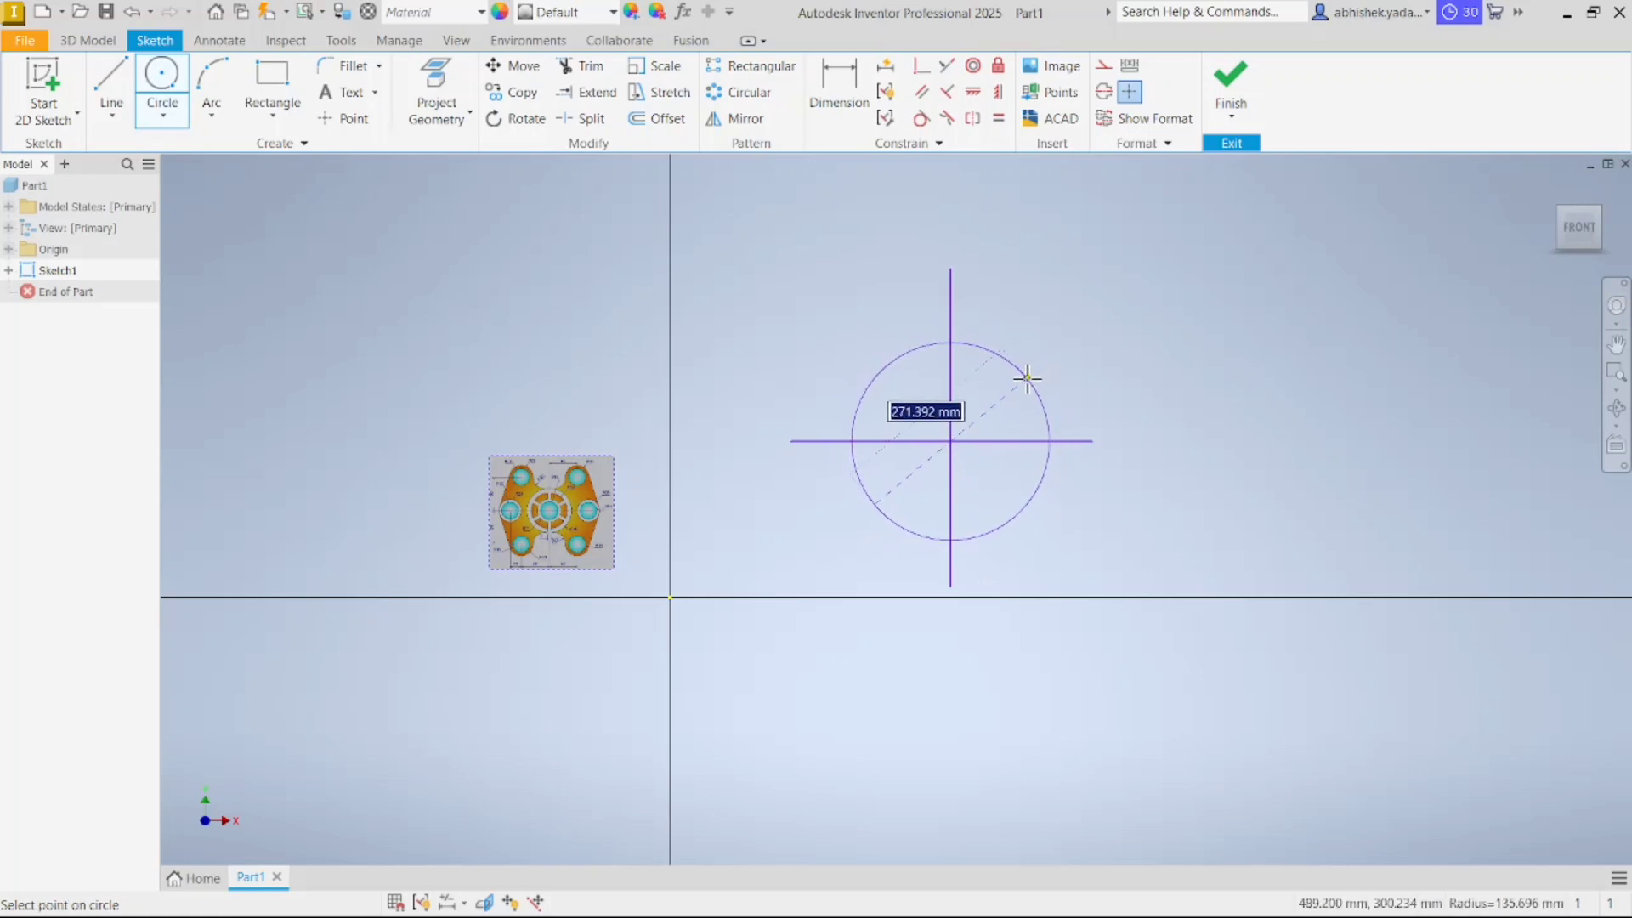
{"action": "scroll", "coordinate": [1027, 378], "scroll_direction": "up", "scroll_amount": 3}
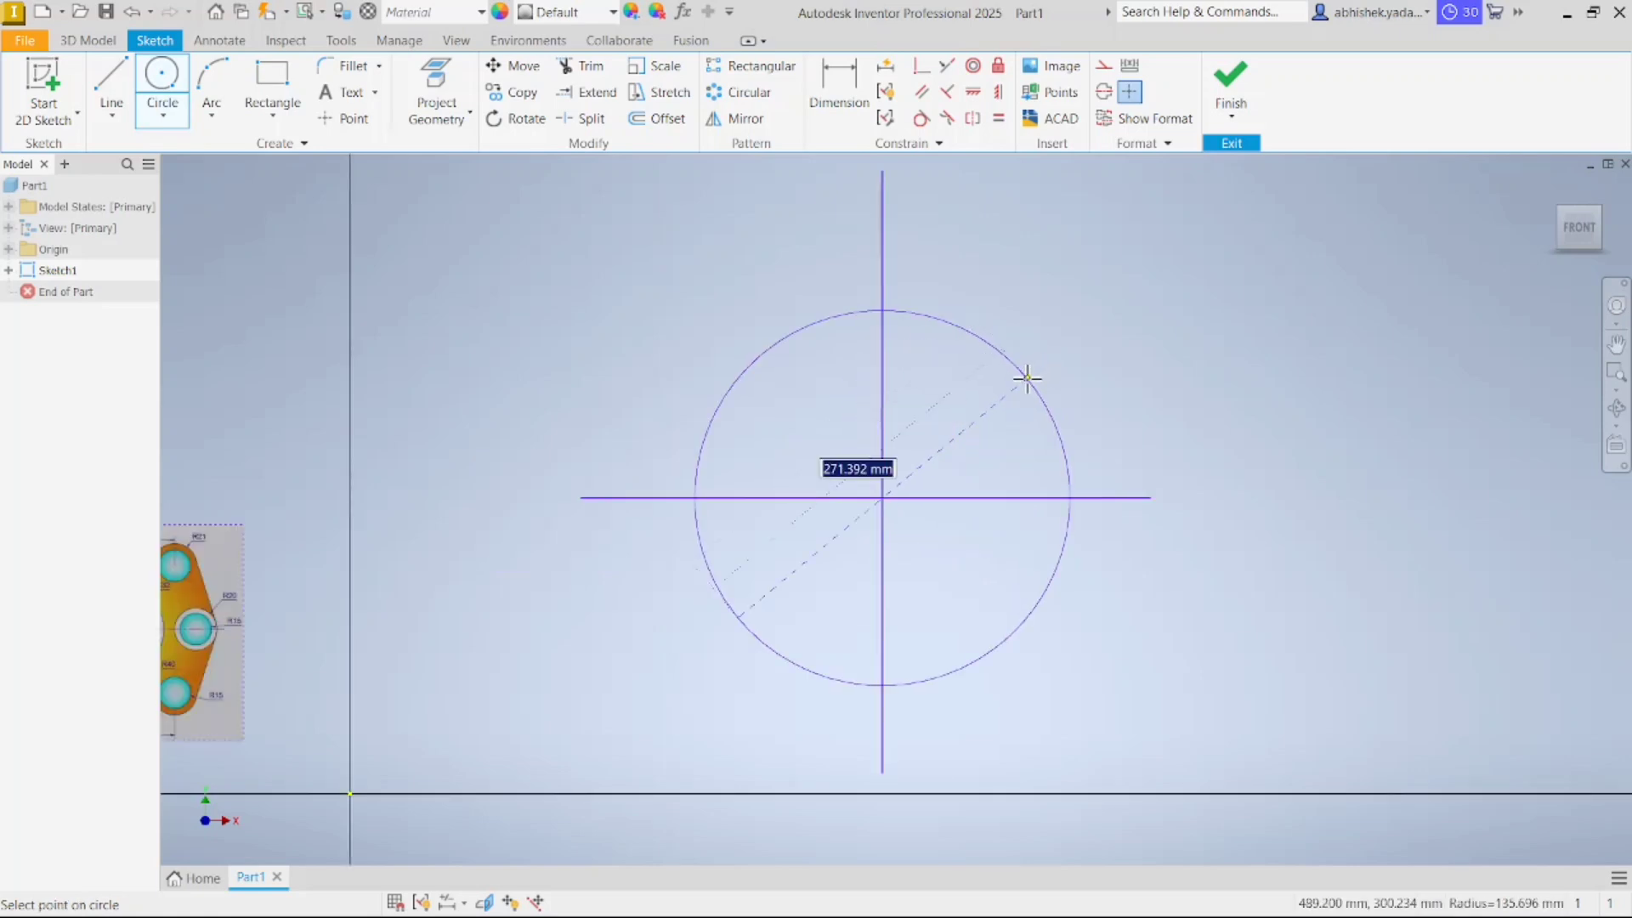
{"action": "key", "text": "Escape"}
{"action": "key", "text": "Escape"}
Examine the radii of the central rings and hub in the reference drawing
{"action": "middle_click_drag", "start_coordinate": [609, 539], "coordinate": [1471, 334]}
{"action": "scroll", "coordinate": [1189, 374], "scroll_direction": "up", "scroll_amount": 3}
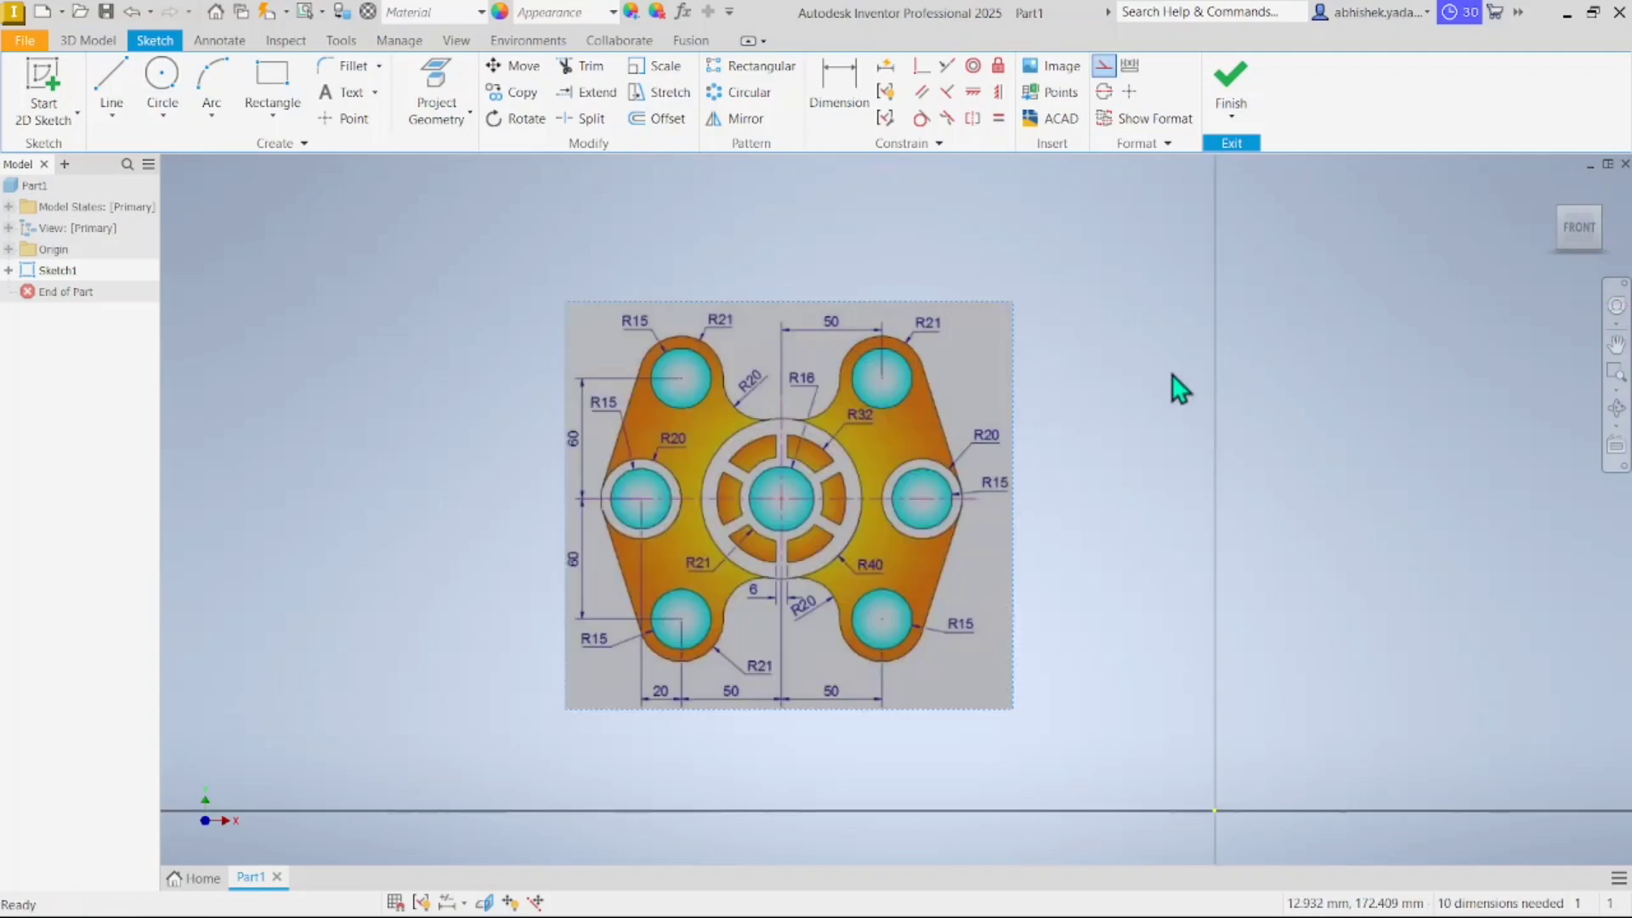
{"action": "scroll", "coordinate": [1179, 389], "scroll_direction": "up", "scroll_amount": 3}
{"action": "middle_click_drag", "start_coordinate": [678, 535], "coordinate": [1012, 367]}
{"action": "scroll", "coordinate": [1012, 367], "scroll_direction": "down", "scroll_amount": 2}
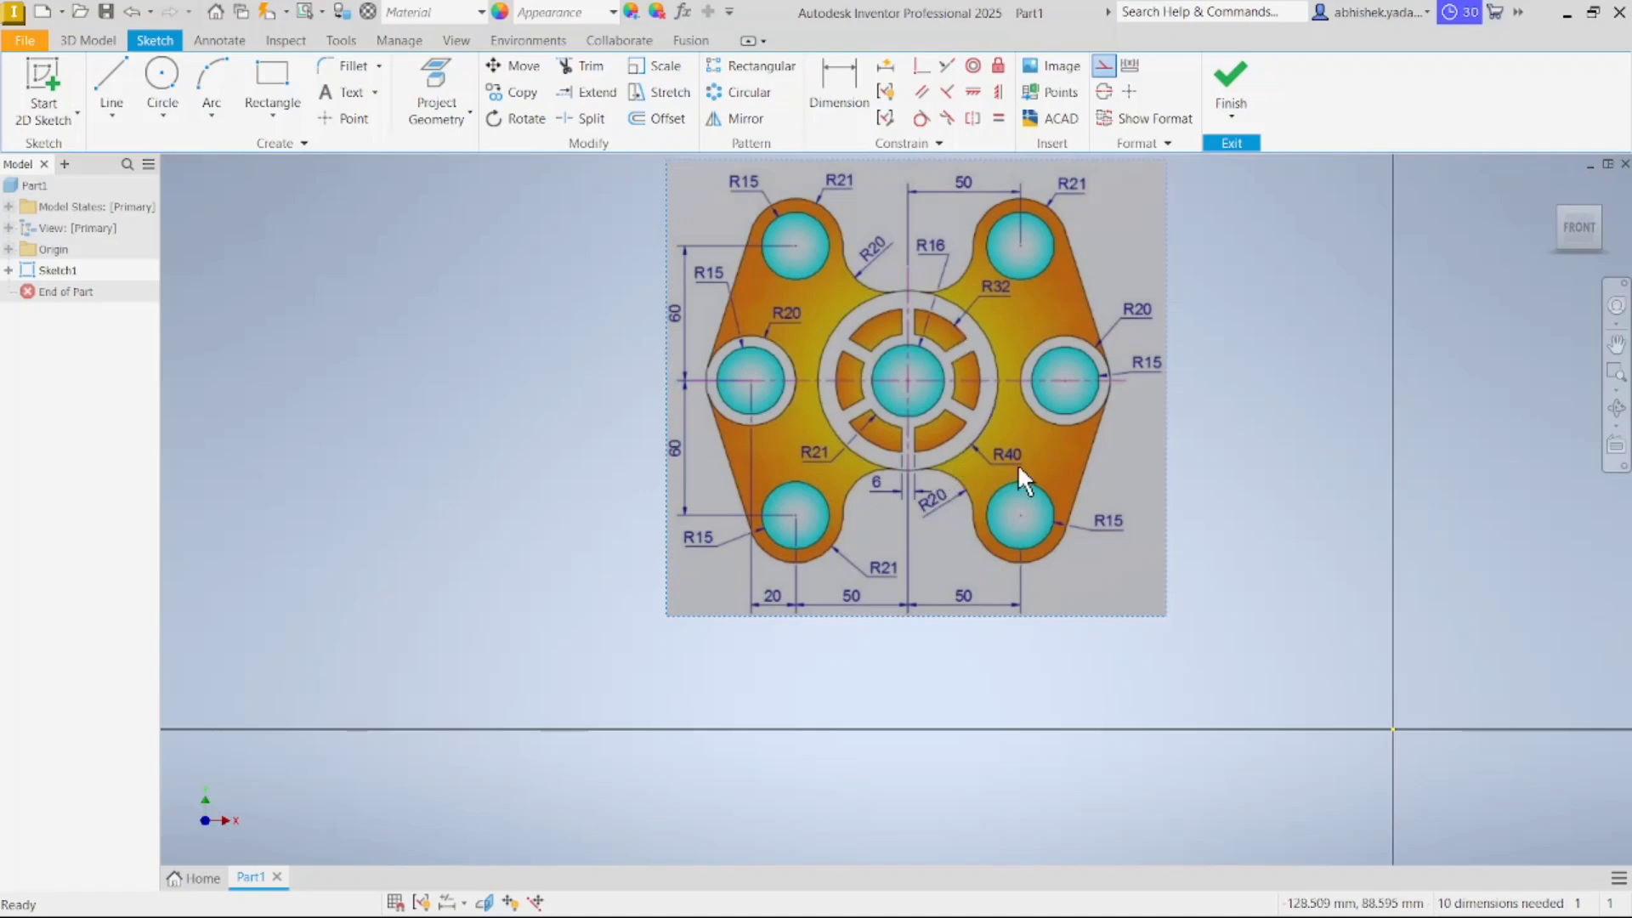
{"action": "middle_click_drag", "start_coordinate": [1402, 411], "coordinate": [747, 470]}
{"action": "scroll", "coordinate": [747, 480], "scroll_direction": "down", "scroll_amount": 5}
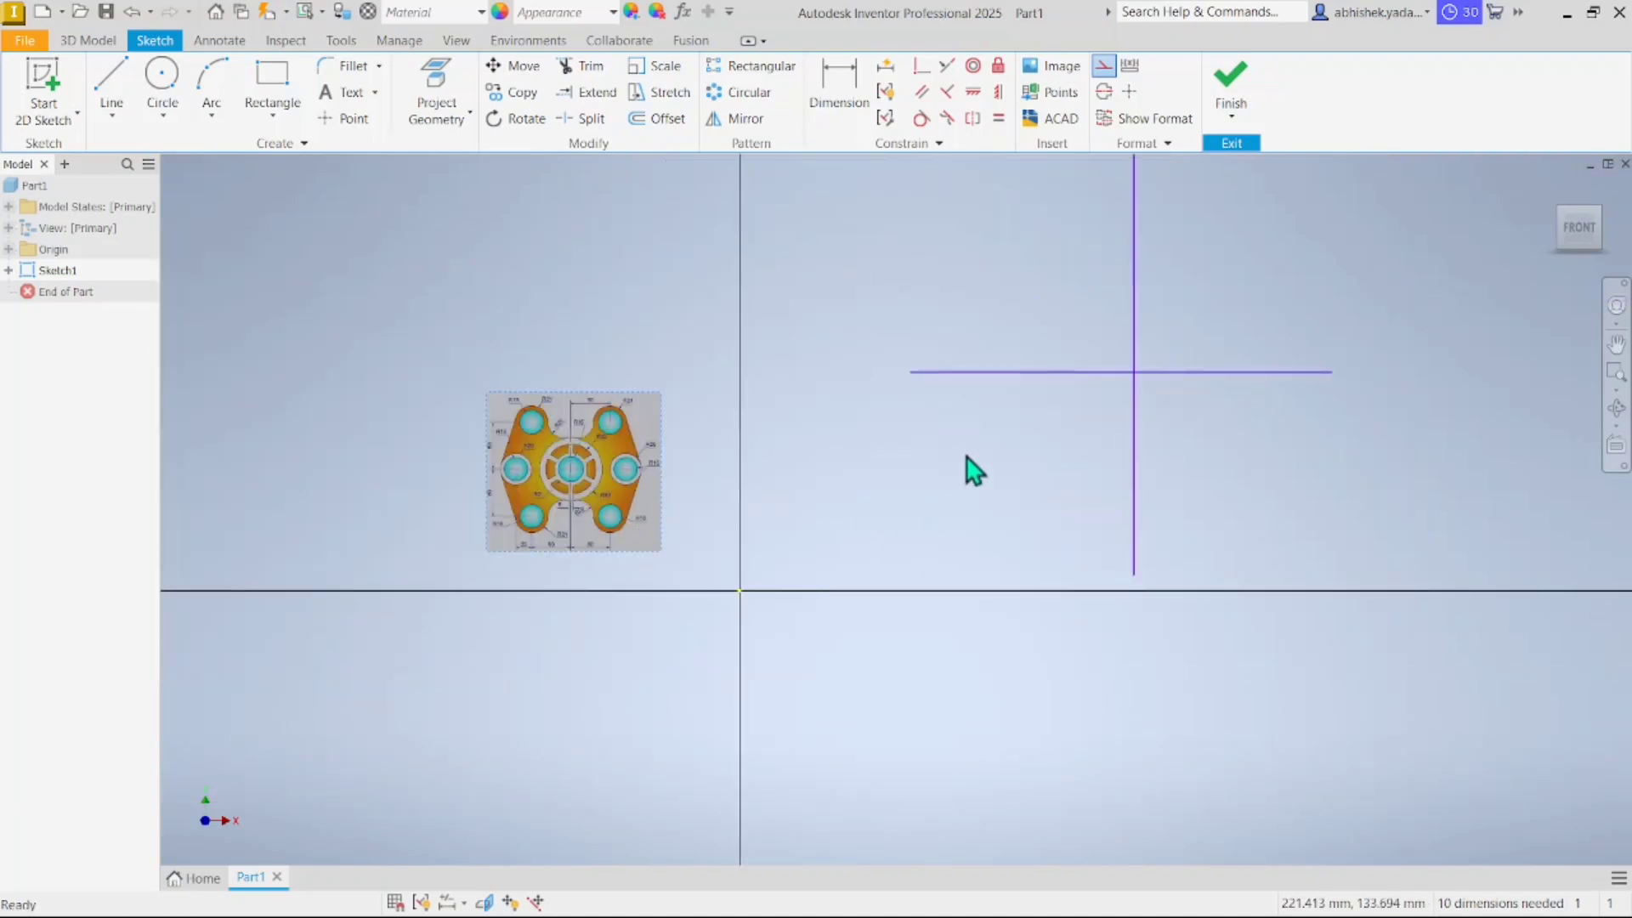
{"action": "middle_click_drag", "start_coordinate": [969, 467], "coordinate": [801, 470]}
{"action": "scroll", "coordinate": [960, 440], "scroll_direction": "up", "scroll_amount": 3}
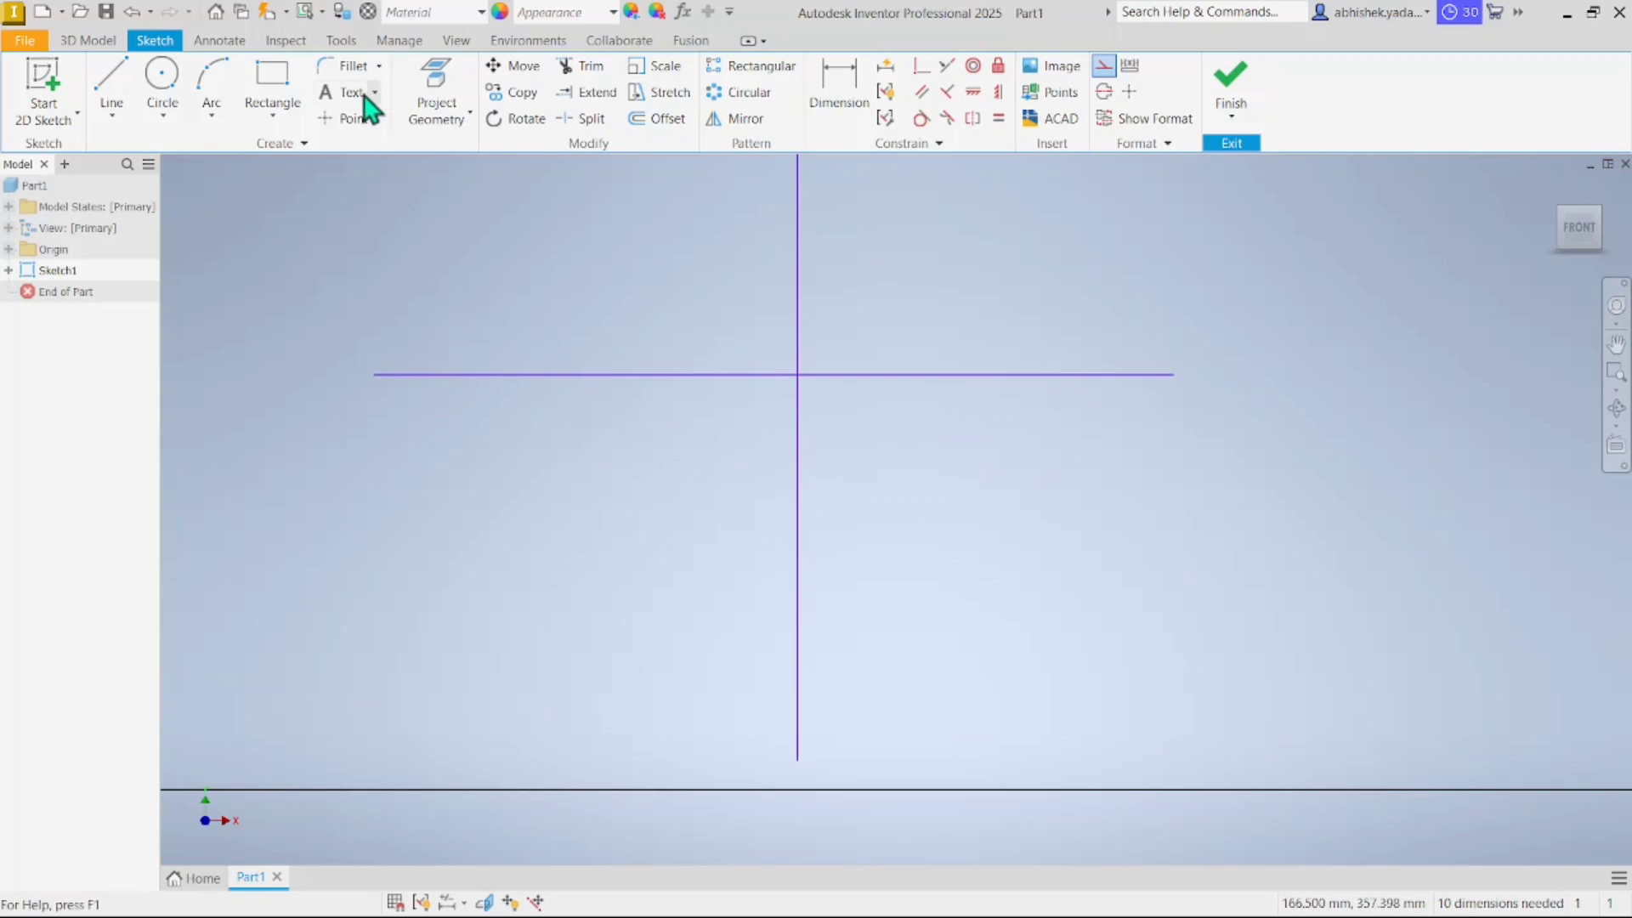
{"action": "left_click", "coordinate": [157, 94]}
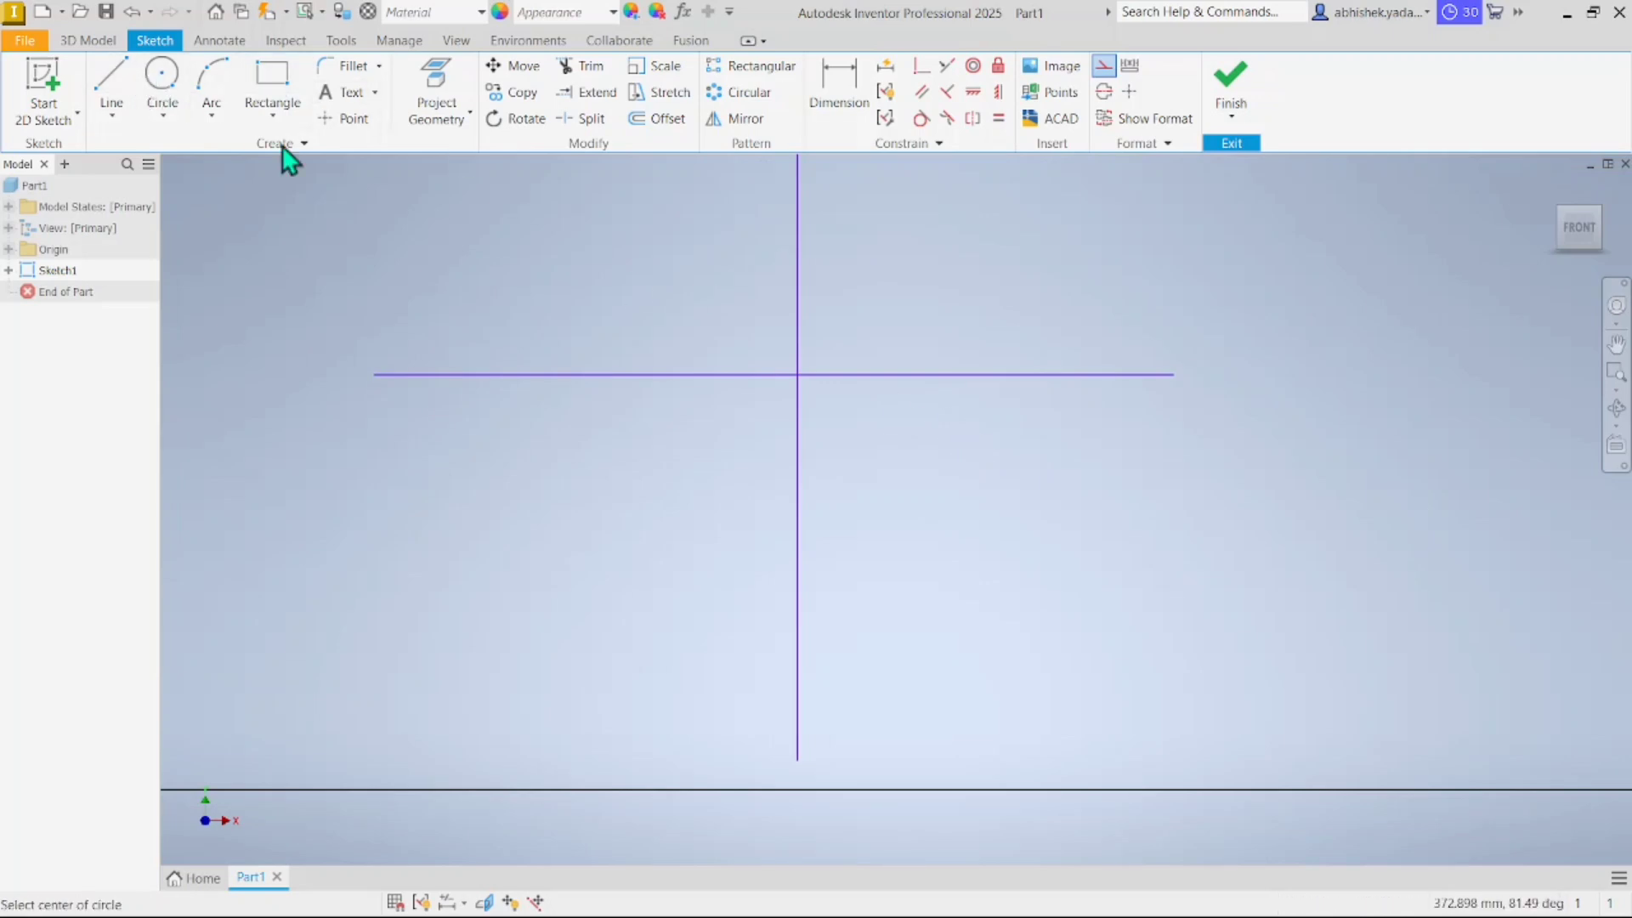
{"action": "left_click", "coordinate": [797, 374]}
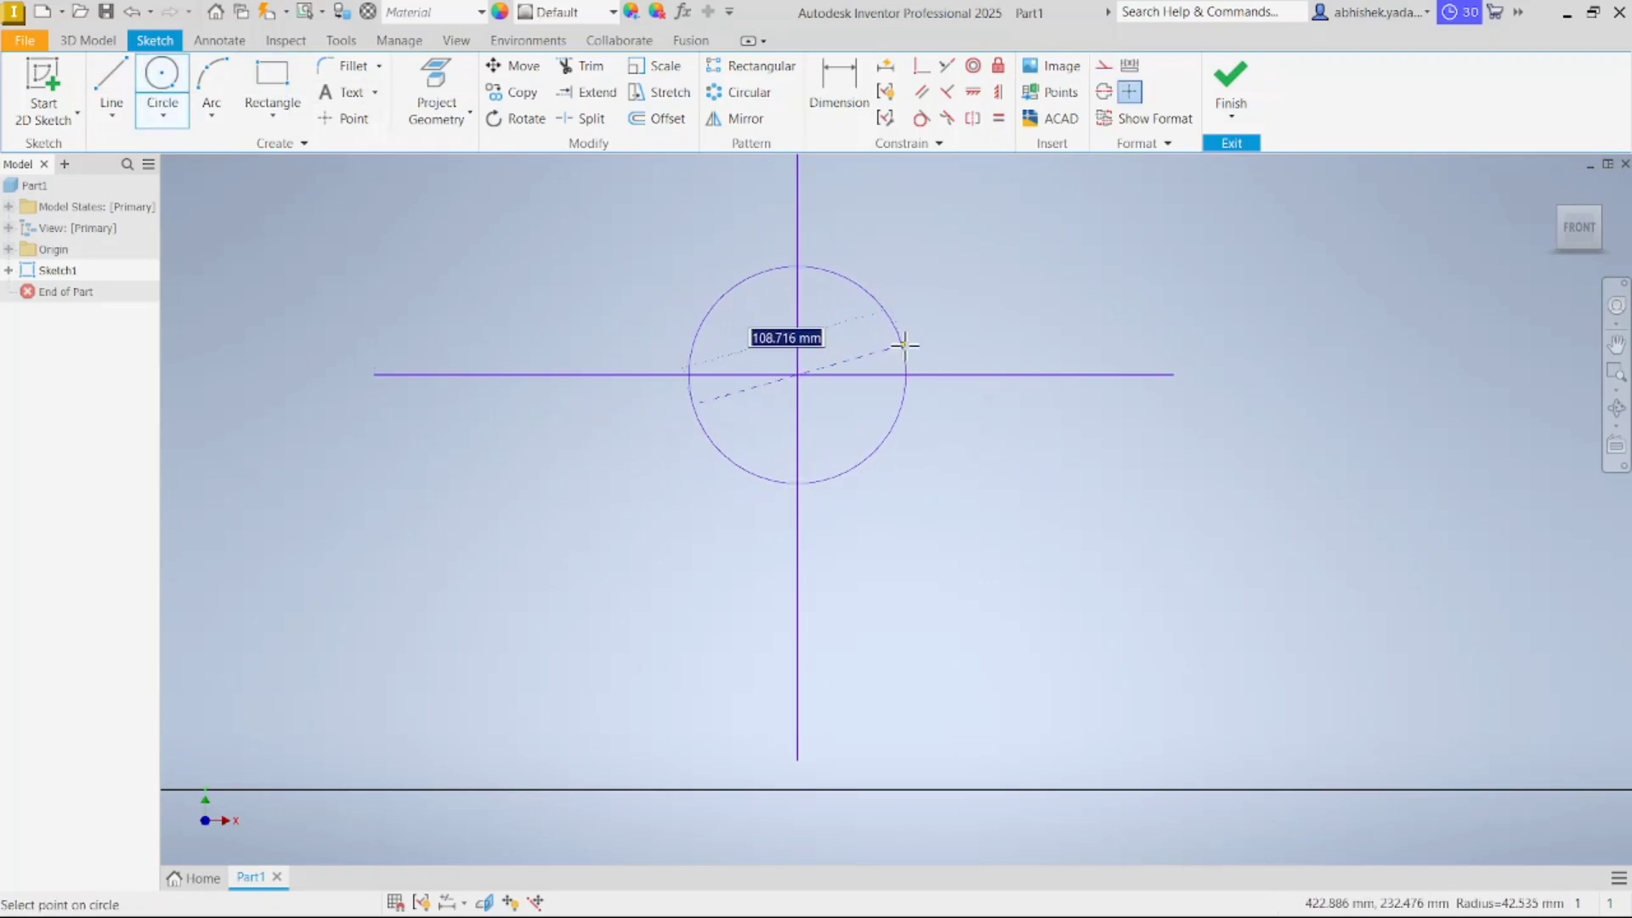
{"action": "type", "text": "1"}
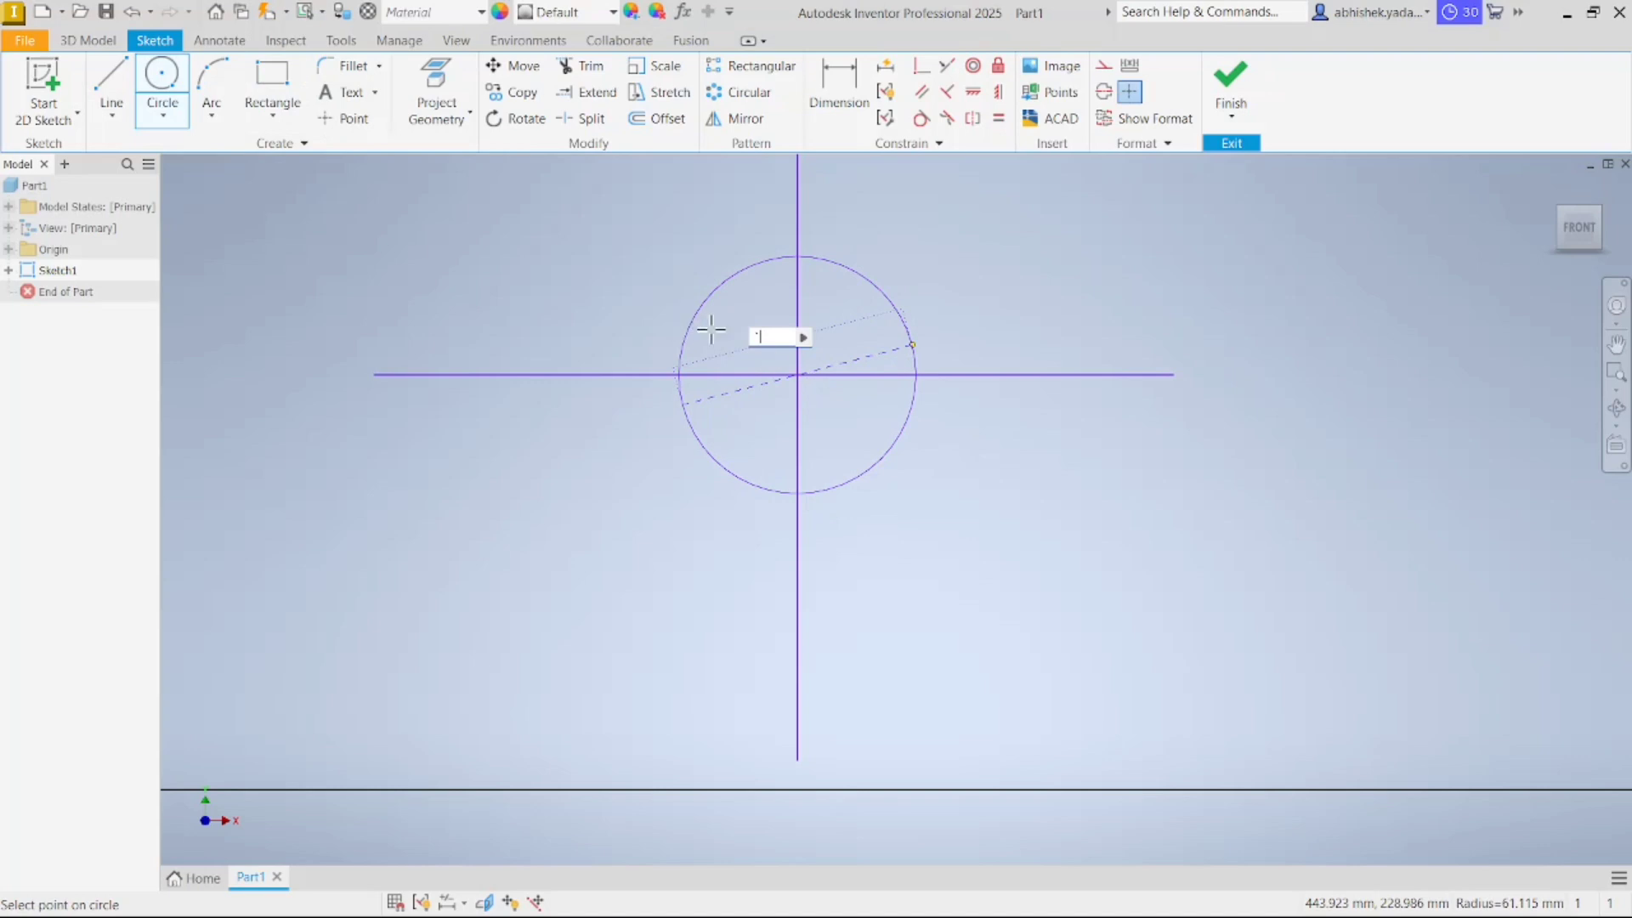
{"action": "key", "text": "BackSpace"}
{"action": "key", "text": "Escape"}
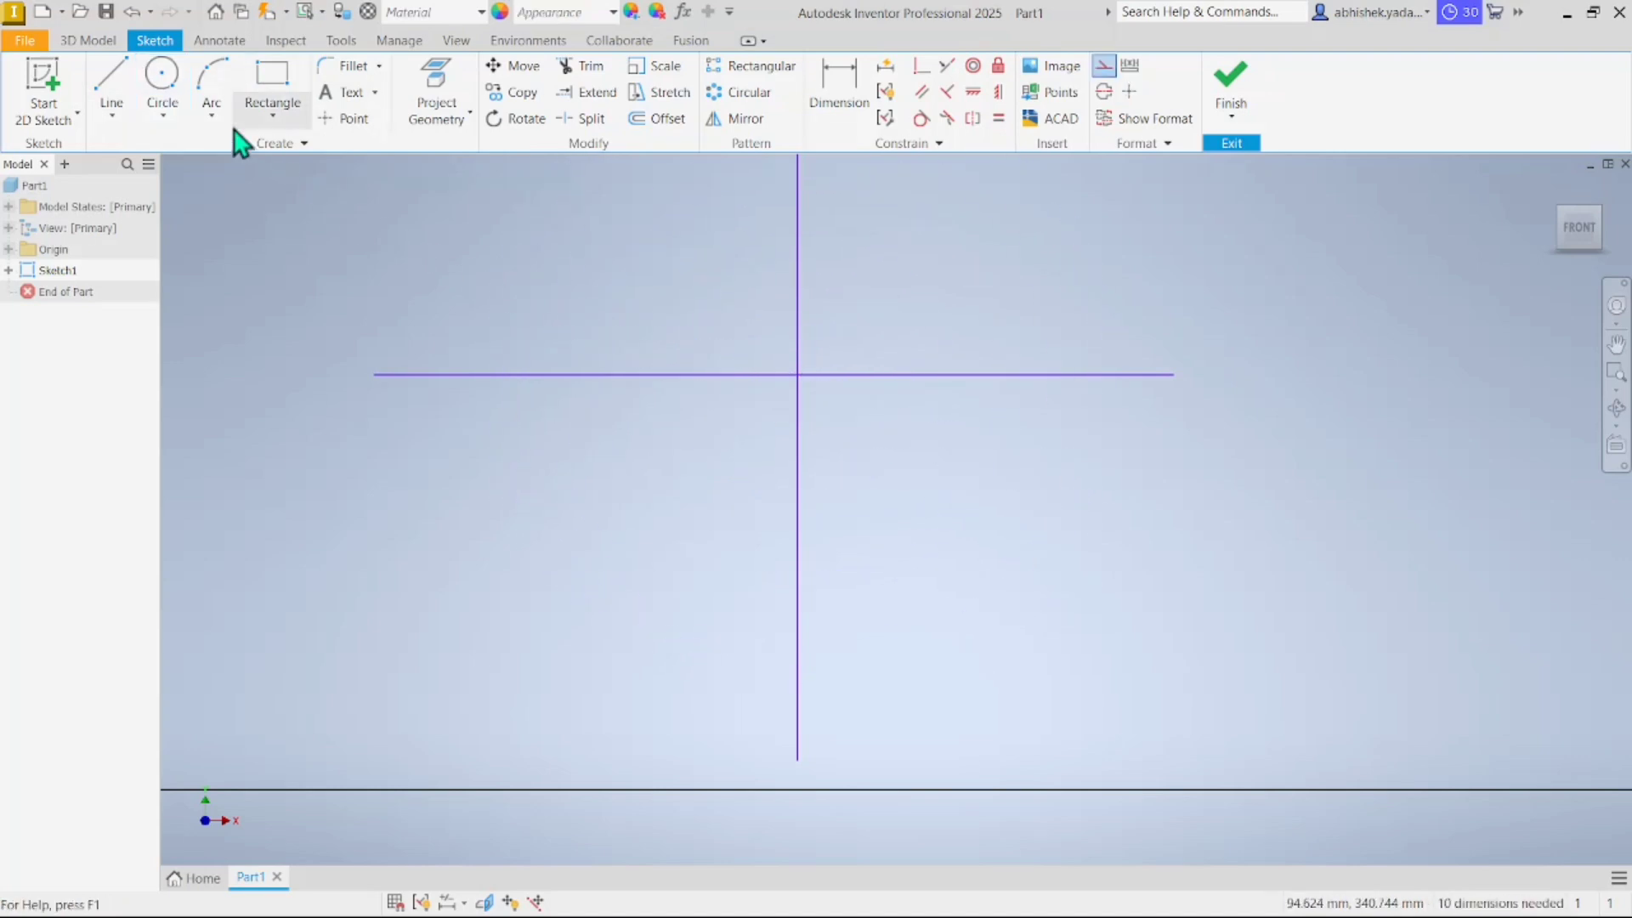
Draw a 32 mm diameter circle centred on the intersection of the horizontal and vertical lines
{"action": "left_click", "coordinate": [162, 77]}
{"action": "scroll", "coordinate": [827, 448], "scroll_direction": "up", "scroll_amount": 4}
{"action": "scroll", "coordinate": [827, 448], "scroll_direction": "down", "scroll_amount": 1}
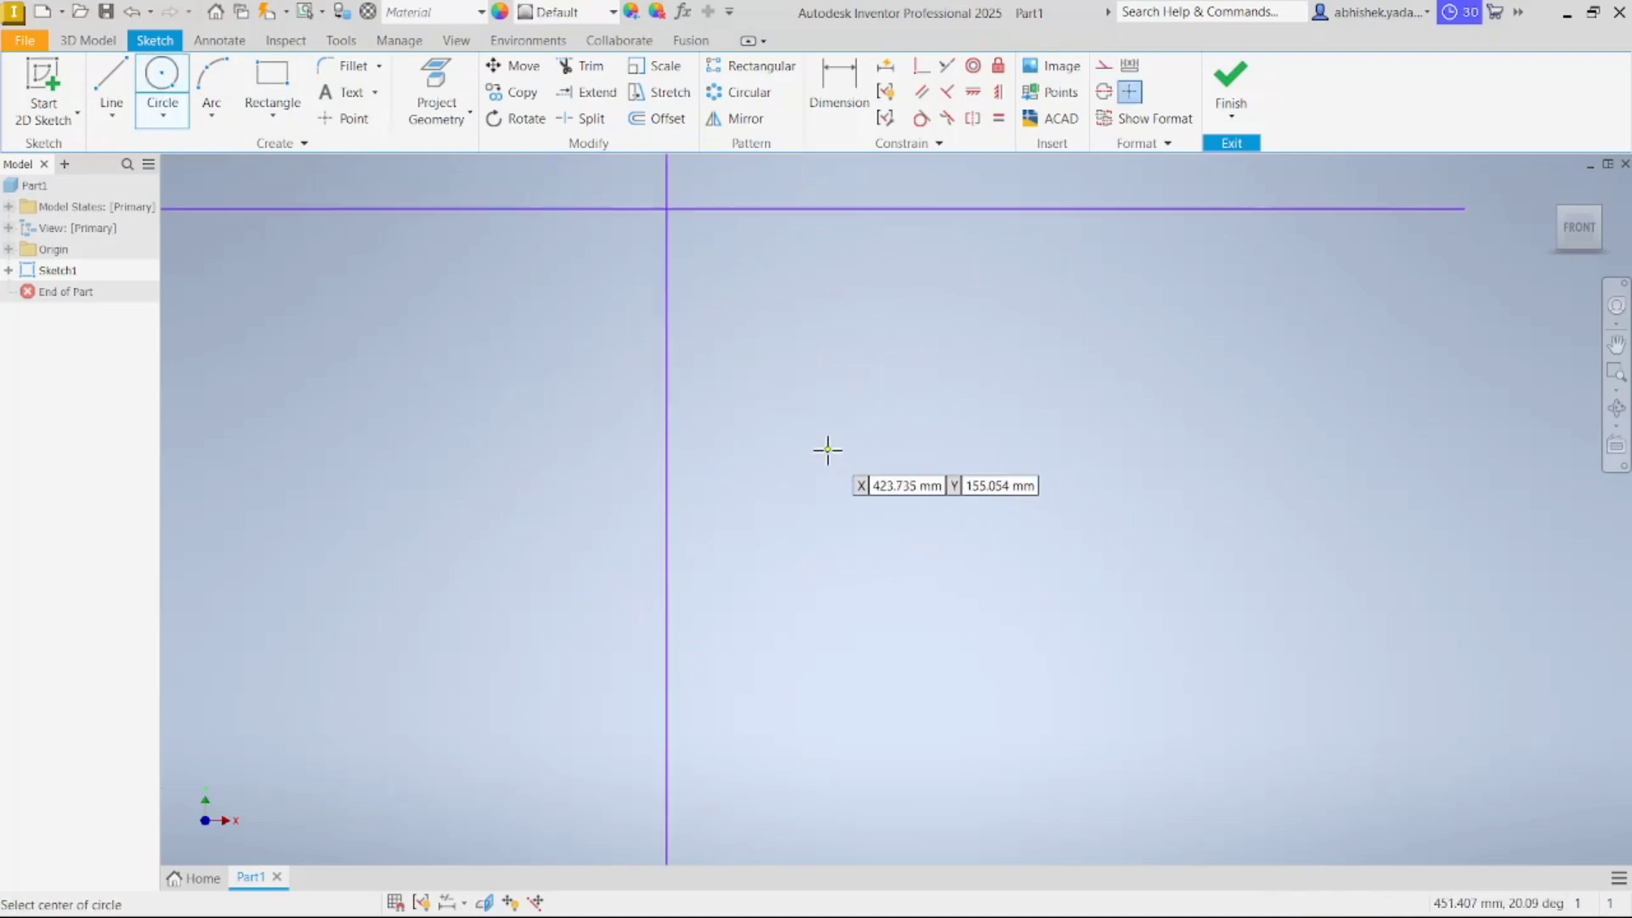
{"action": "mouse_move", "coordinate": [827, 449]}
{"action": "middle_mouse_down"}
{"action": "mouse_move", "coordinate": [816, 627]}
{"action": "mouse_move", "coordinate": [681, 576]}
{"action": "middle_mouse_up"}
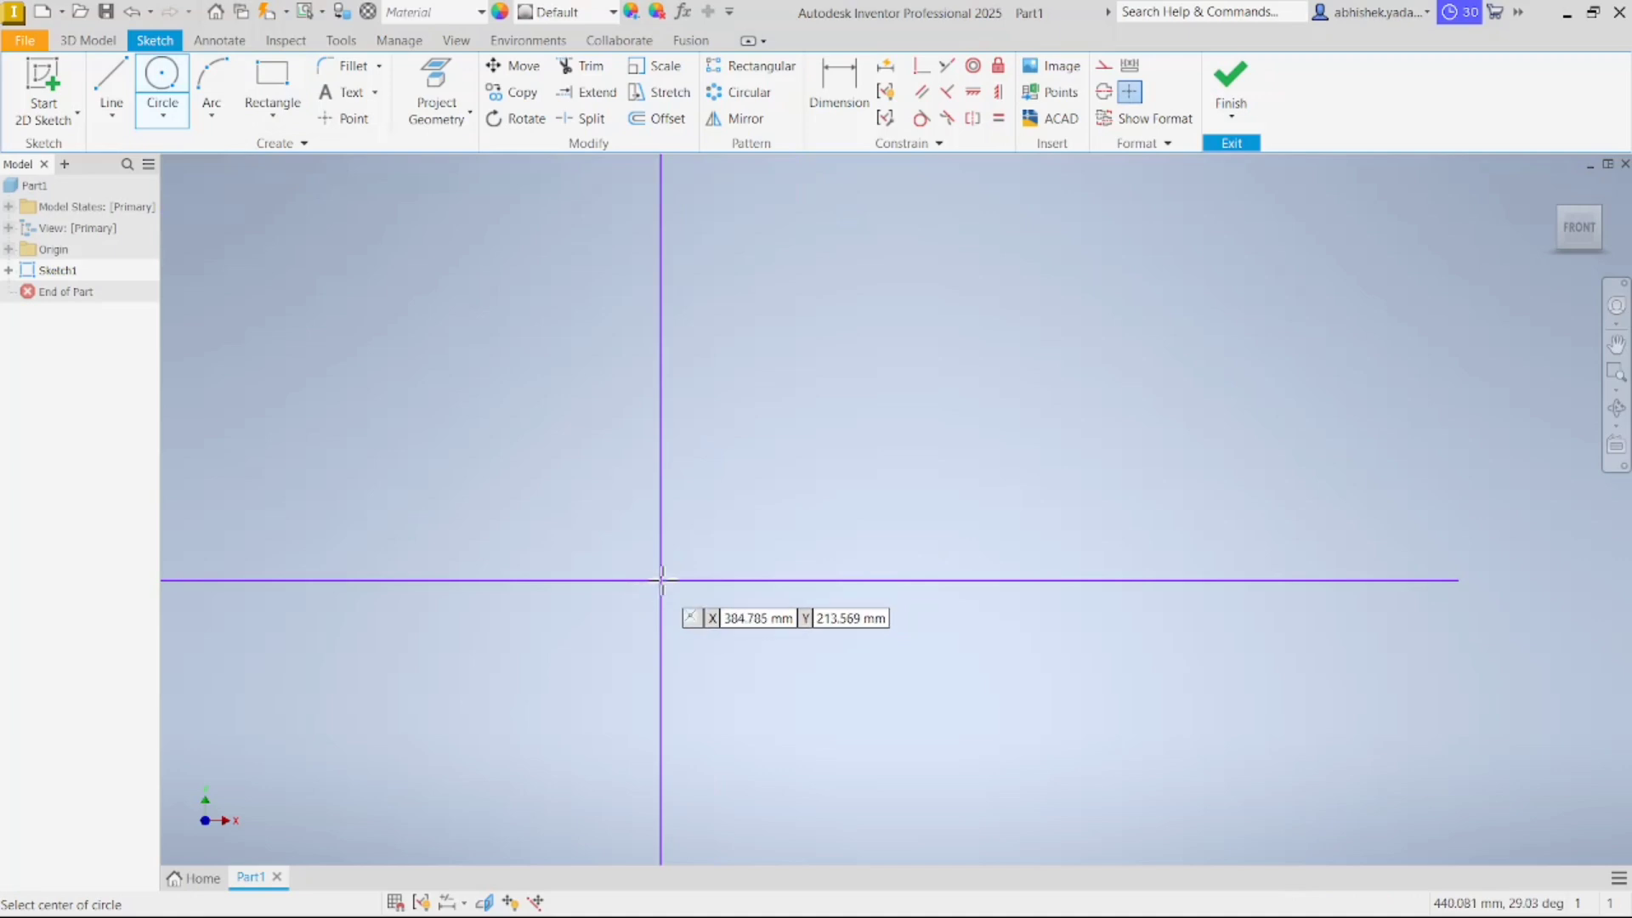
{"action": "left_click", "coordinate": [661, 580]}
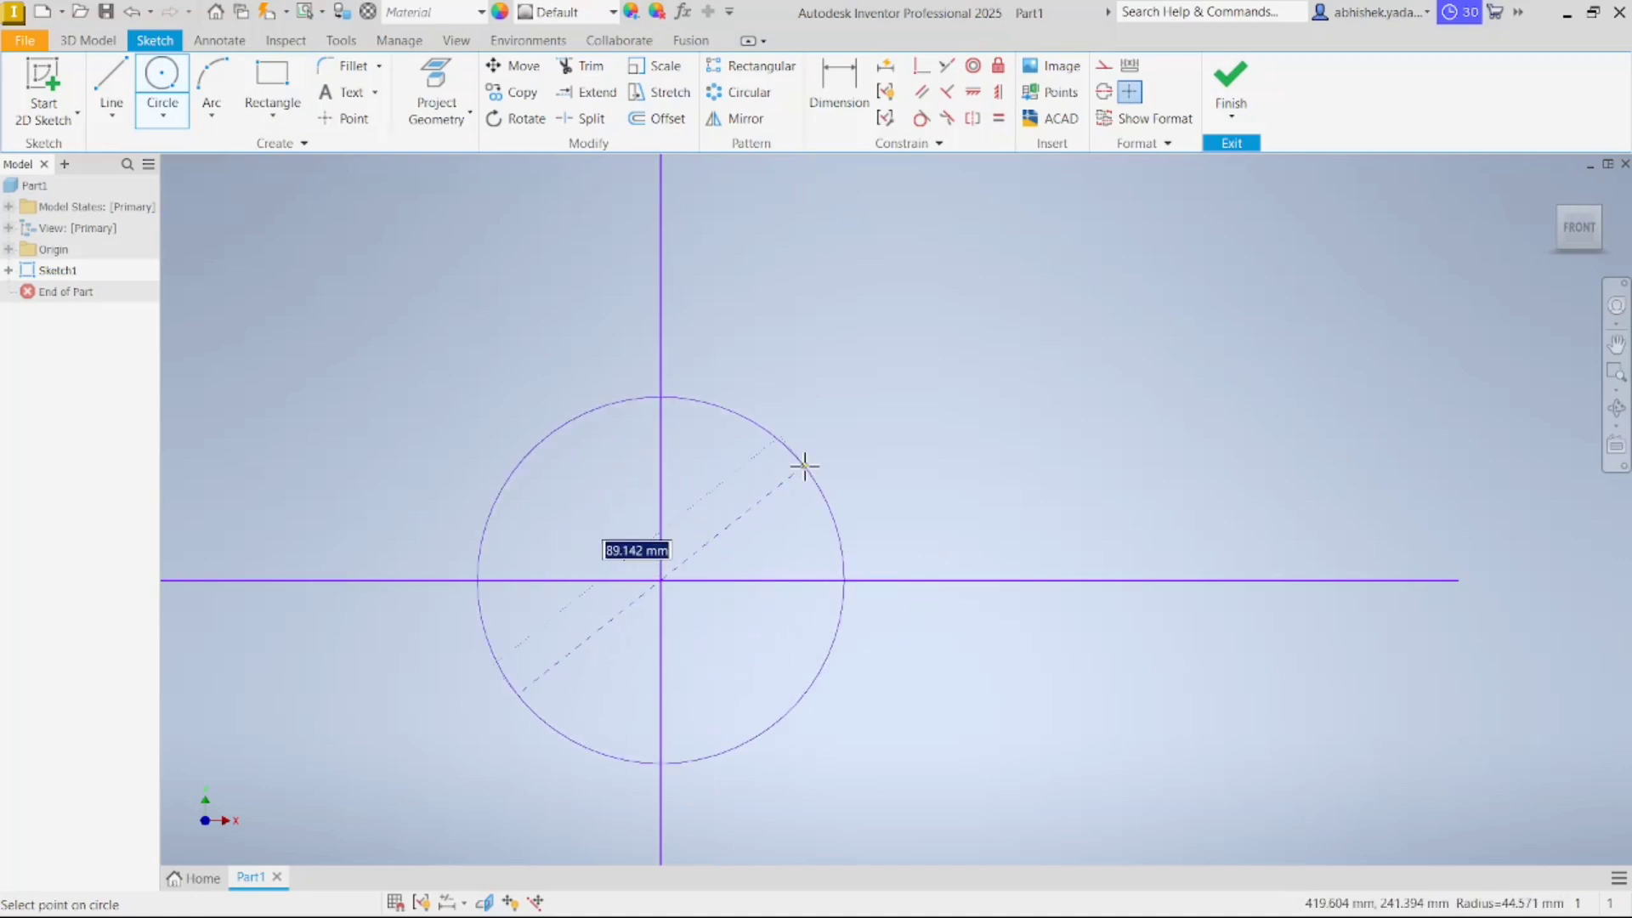
{"action": "type", "text": "32"}
{"action": "key", "text": "Return"}
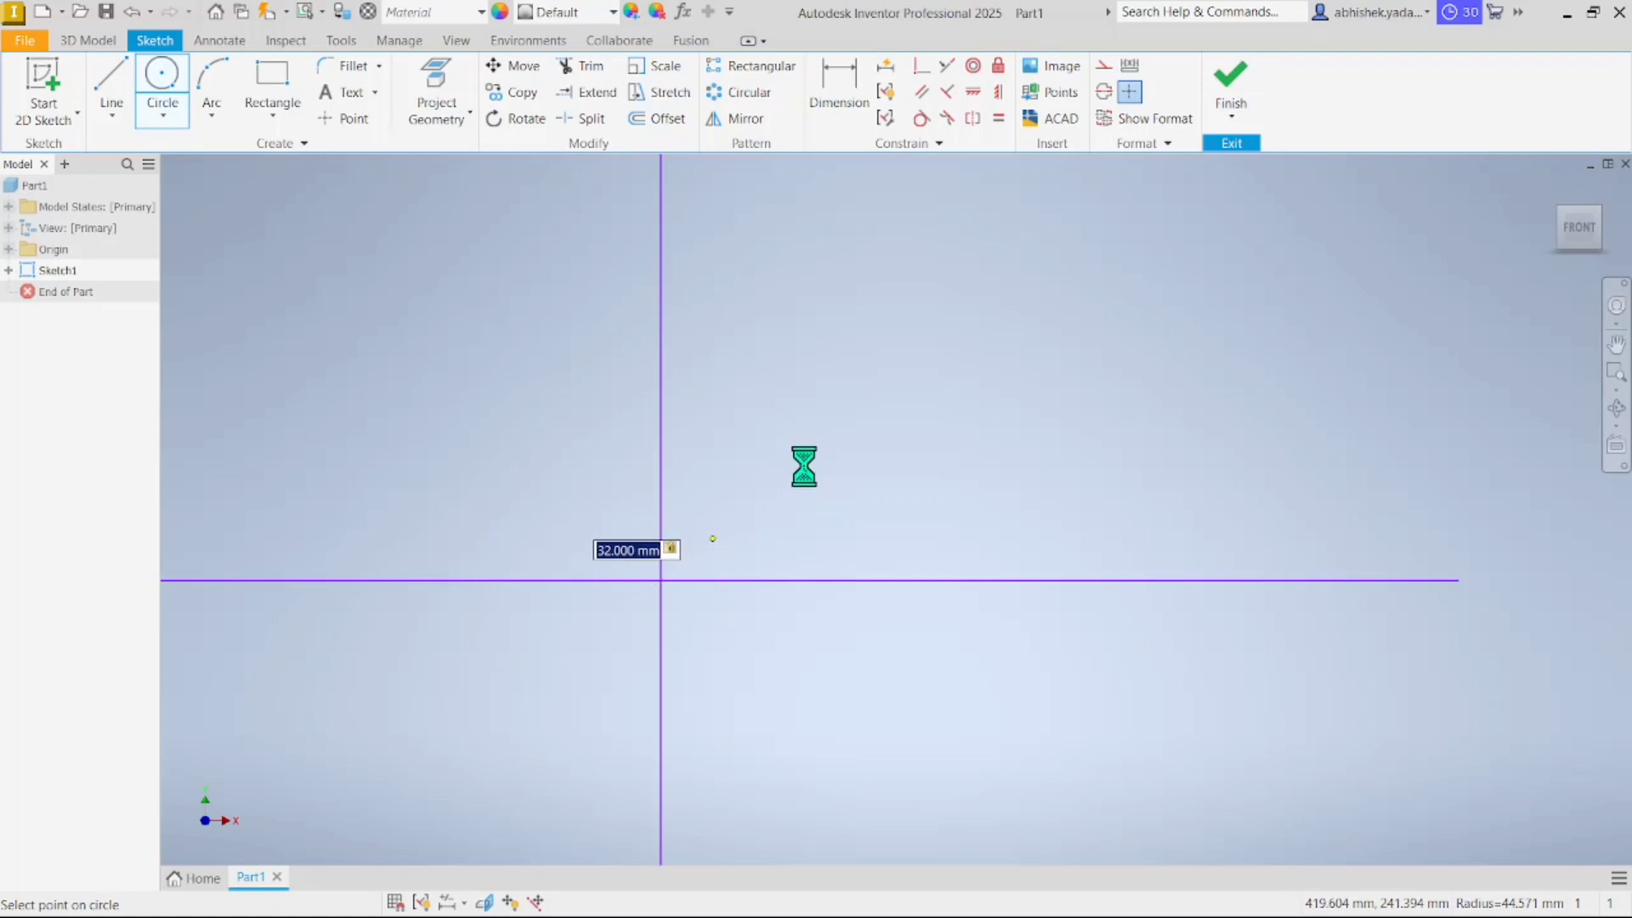
Add a concentric 42 mm diameter circle around the 32 mm circle
{"action": "left_click", "coordinate": [662, 580]}
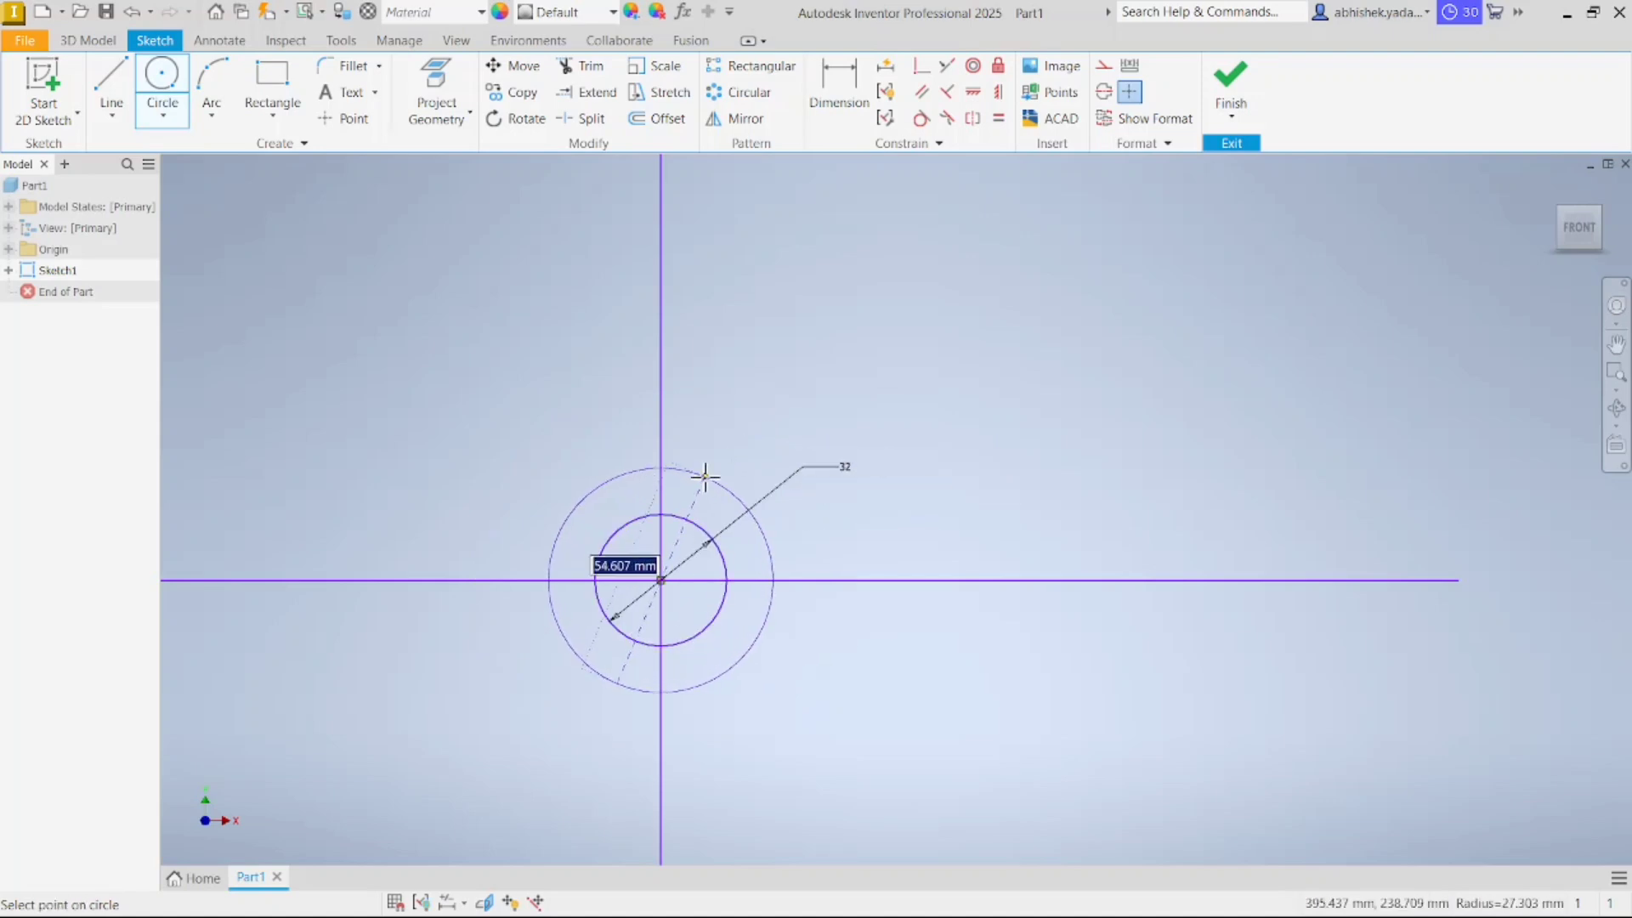
{"action": "type", "text": "42"}
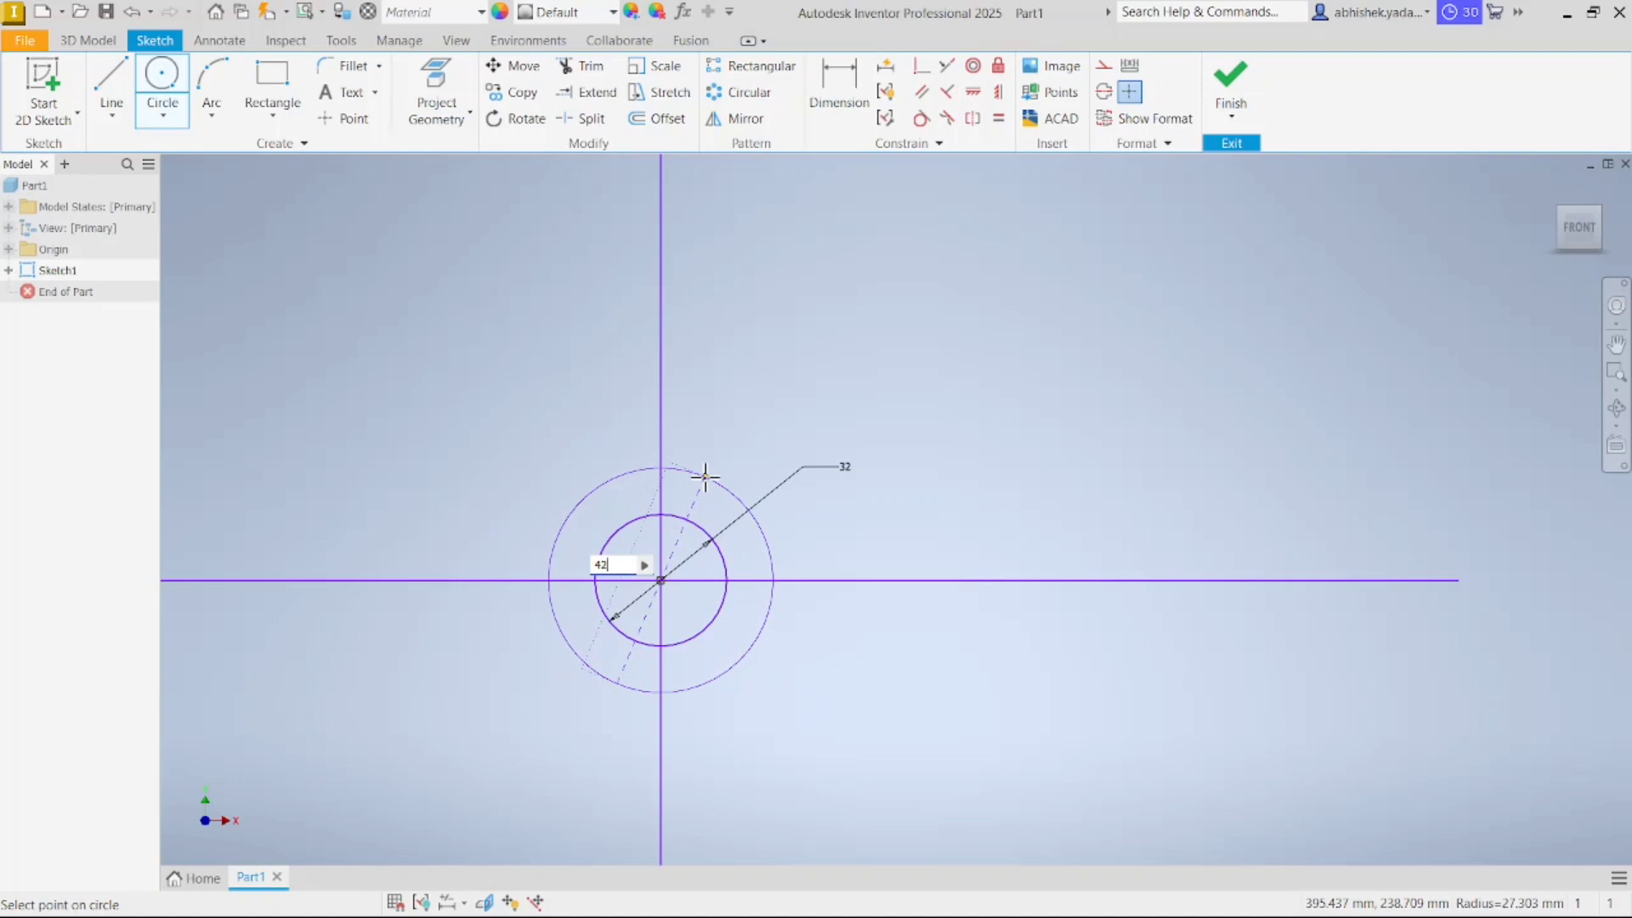
{"action": "key", "text": "Return"}
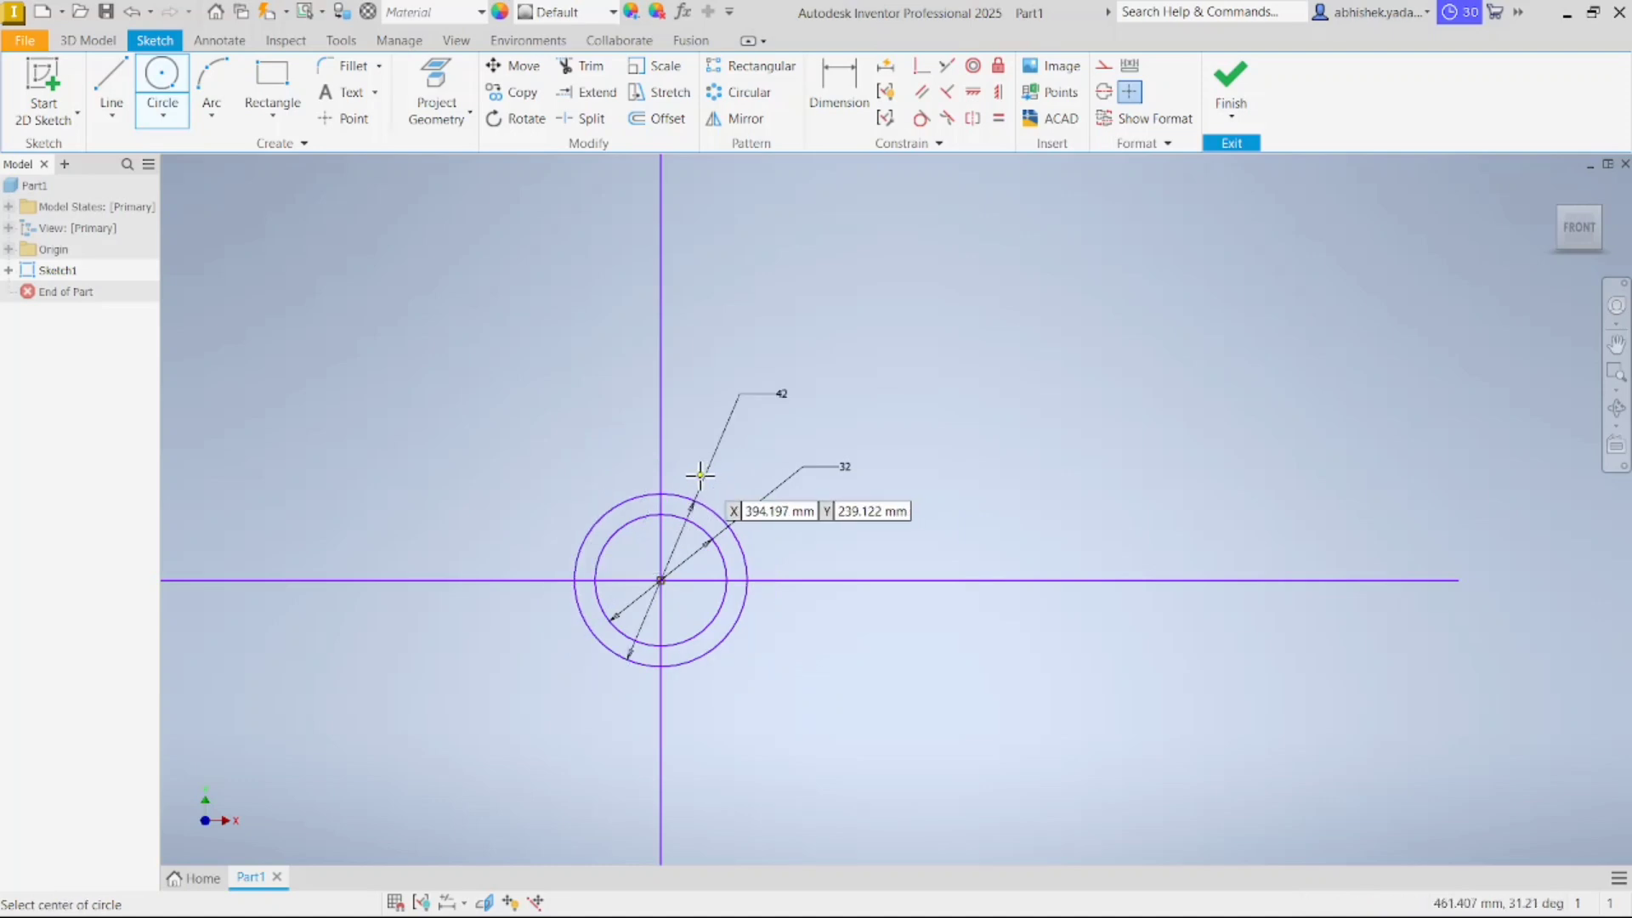
Add a third concentric circle with a 64 mm diameter at the same centre
{"action": "scroll", "coordinate": [693, 473], "scroll_direction": "up", "scroll_amount": 3}
{"action": "scroll", "coordinate": [688, 472], "scroll_direction": "down", "scroll_amount": 6}
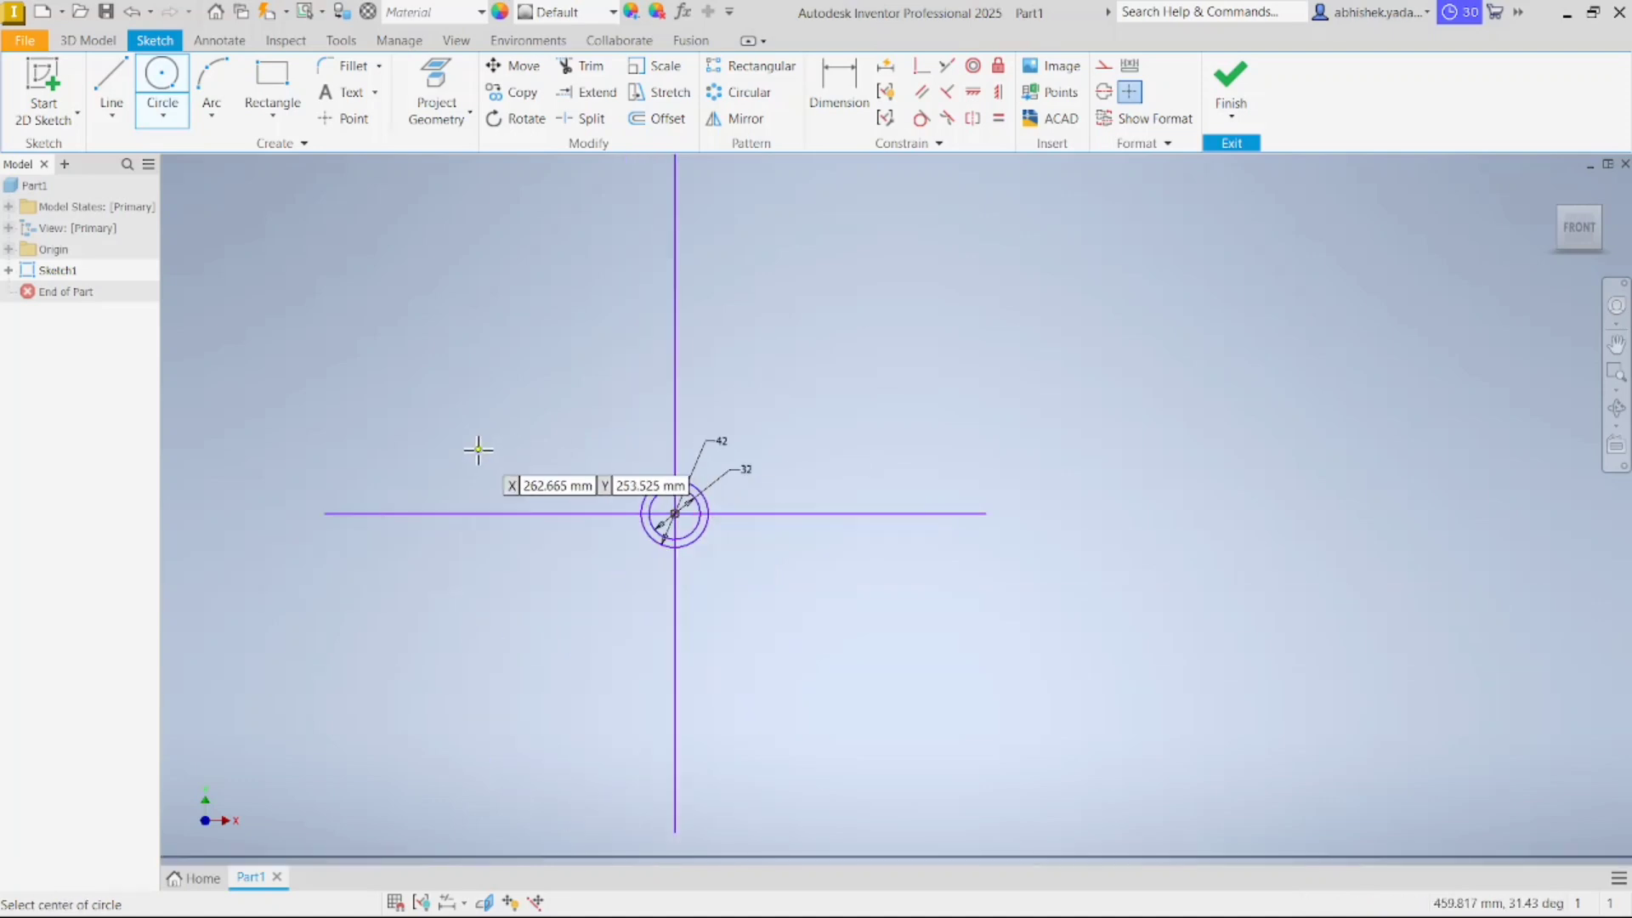
{"action": "mouse_move", "coordinate": [477, 452]}
{"action": "middle_mouse_down"}
{"action": "mouse_move", "coordinate": [947, 459]}
{"action": "mouse_move", "coordinate": [1211, 432]}
{"action": "middle_mouse_up"}
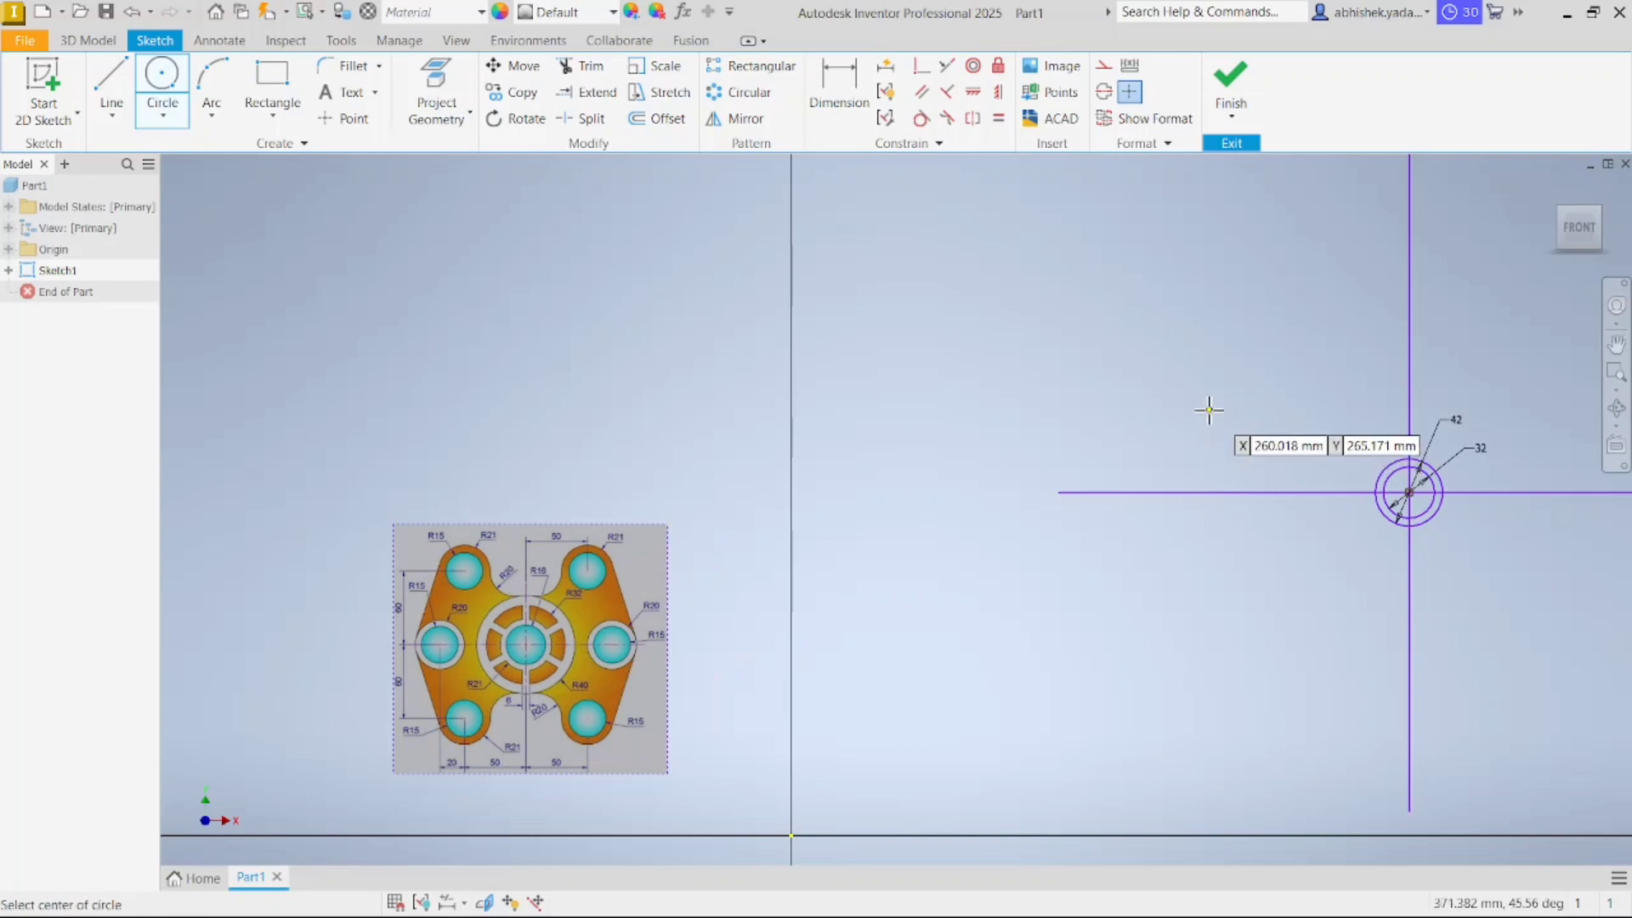
{"action": "middle_click_drag", "start_coordinate": [1209, 413], "coordinate": [586, 470]}
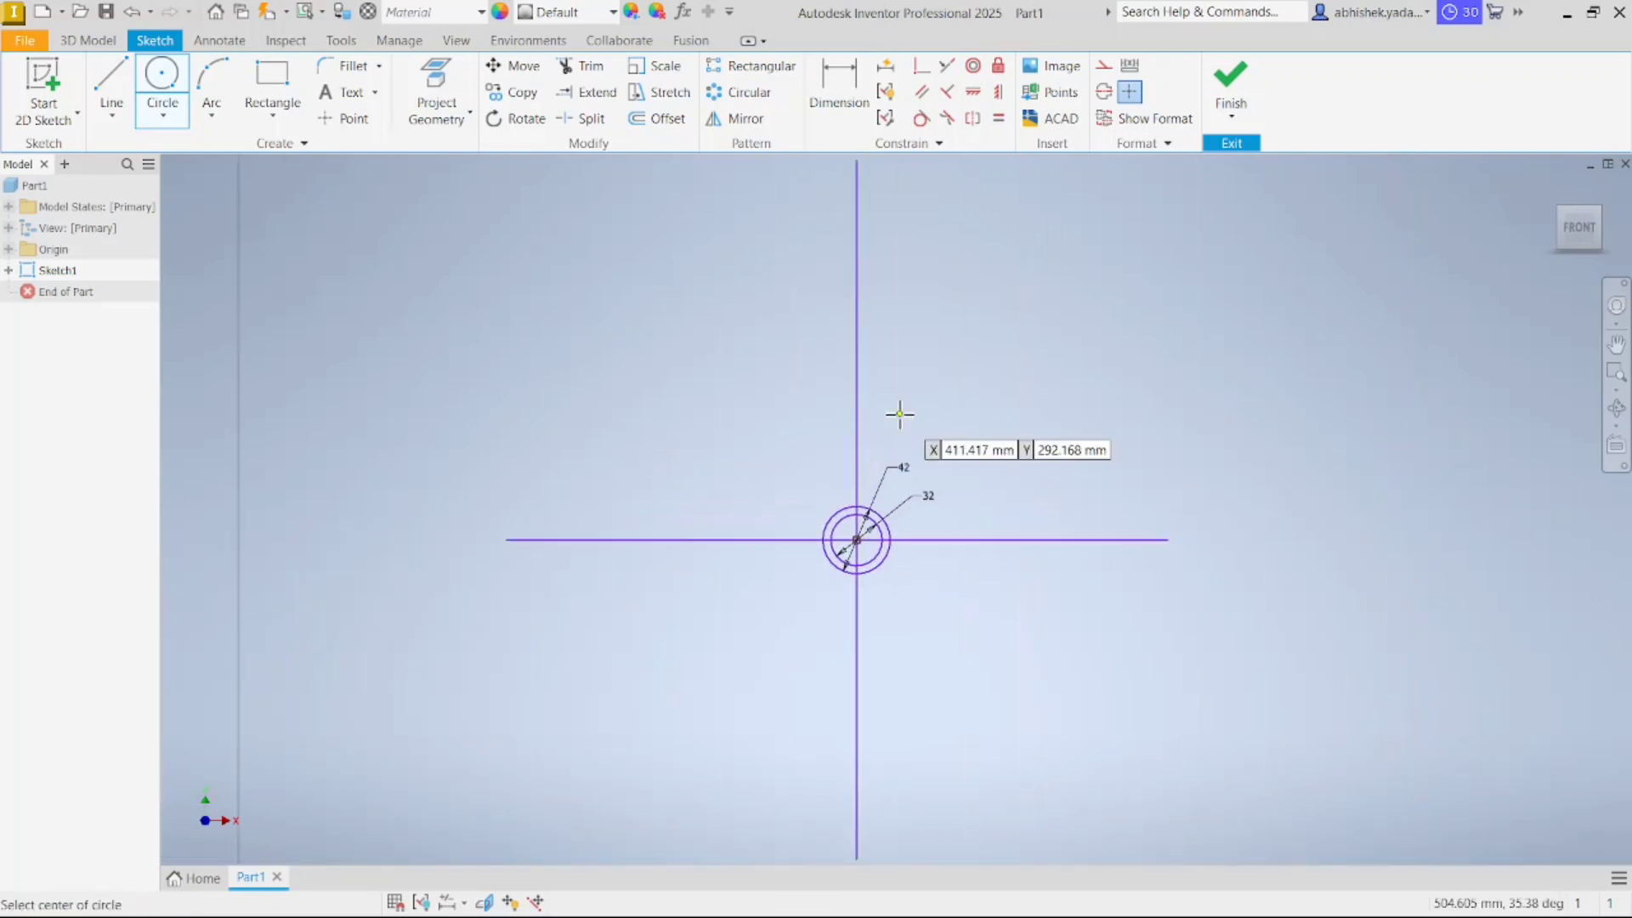
{"action": "scroll", "coordinate": [870, 473], "scroll_direction": "up", "scroll_amount": 4}
{"action": "middle_click_drag", "start_coordinate": [870, 473], "coordinate": [945, 38]}
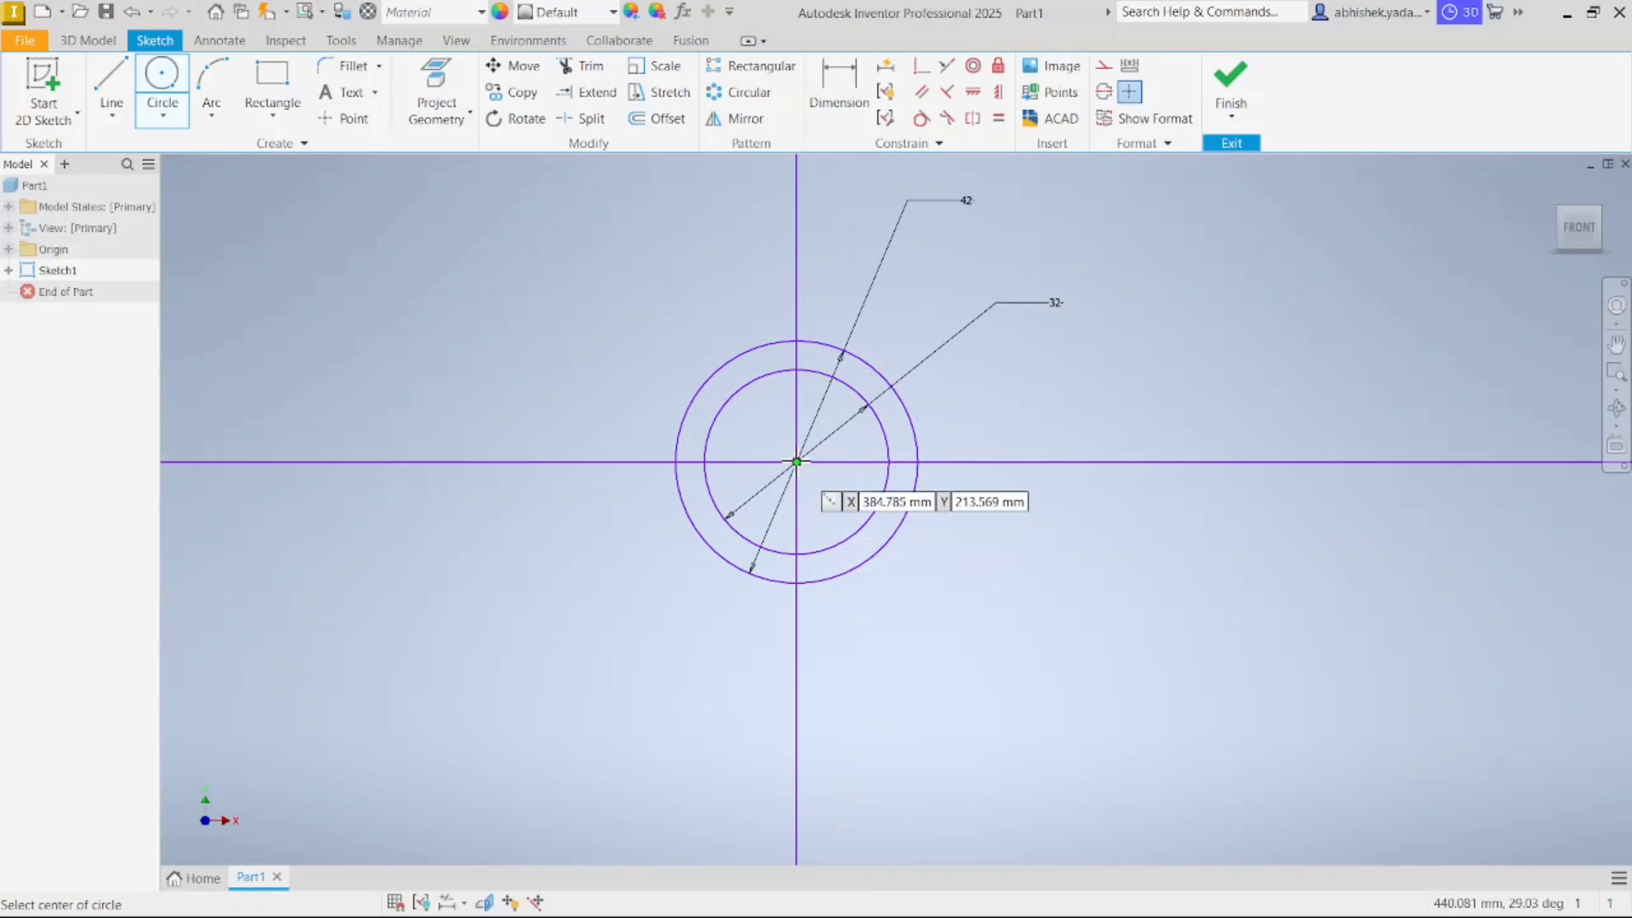
{"action": "left_click", "coordinate": [796, 462]}
{"action": "type", "text": "64"}
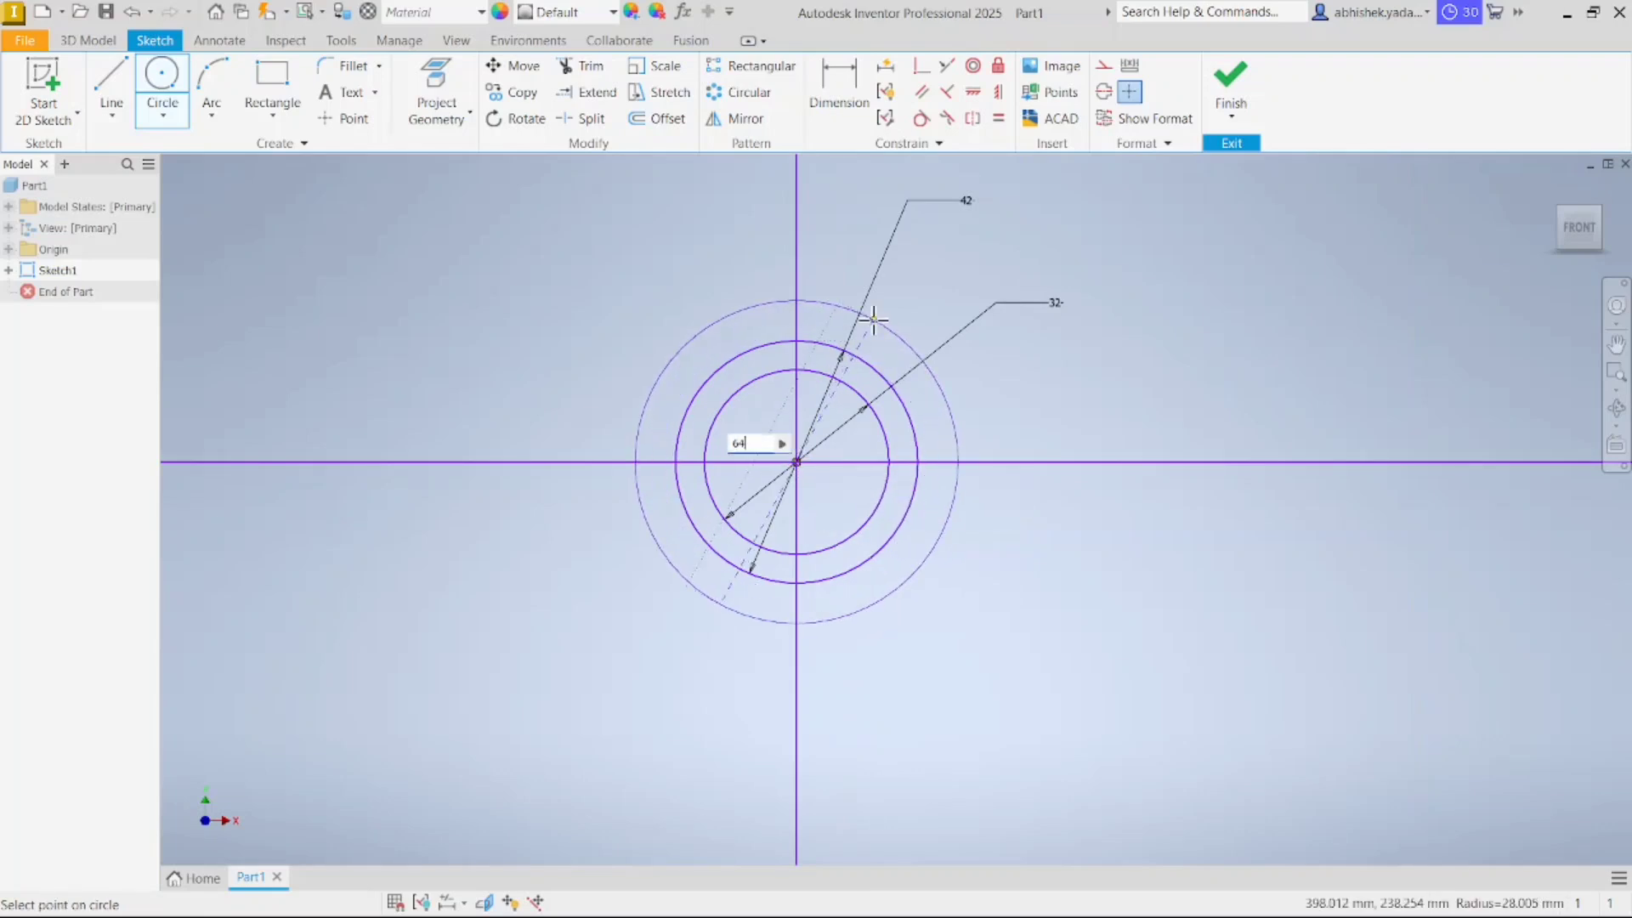
{"action": "key", "text": "Return"}
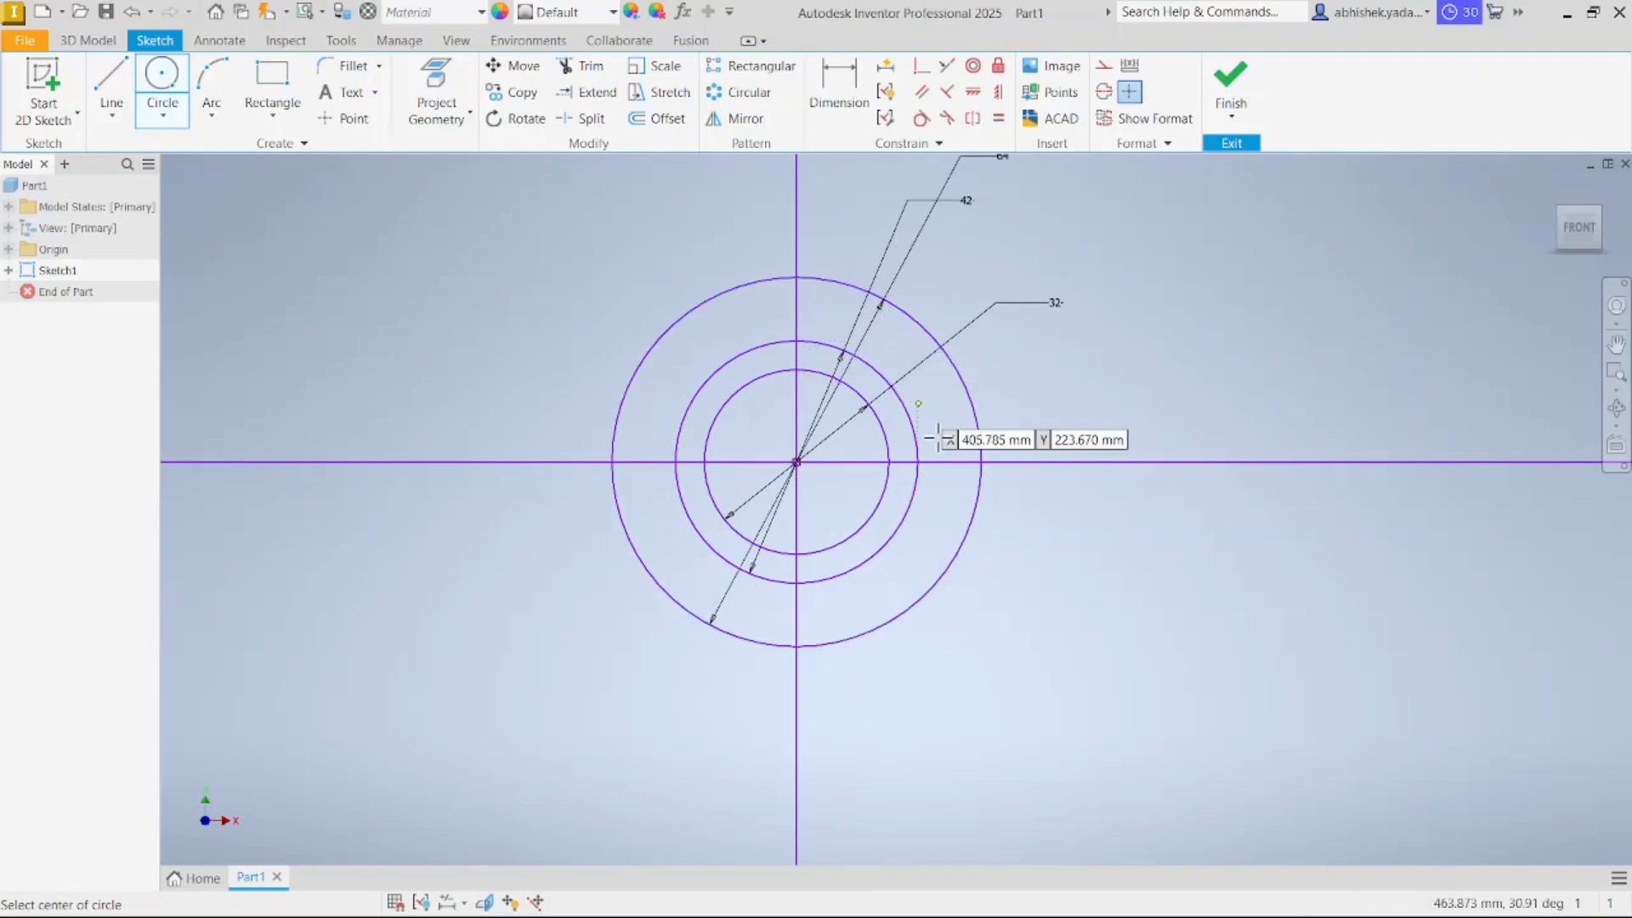
Draw the outermost concentric circle with an 80 mm diameter and finish the Circle command
{"action": "left_click", "coordinate": [797, 461]}
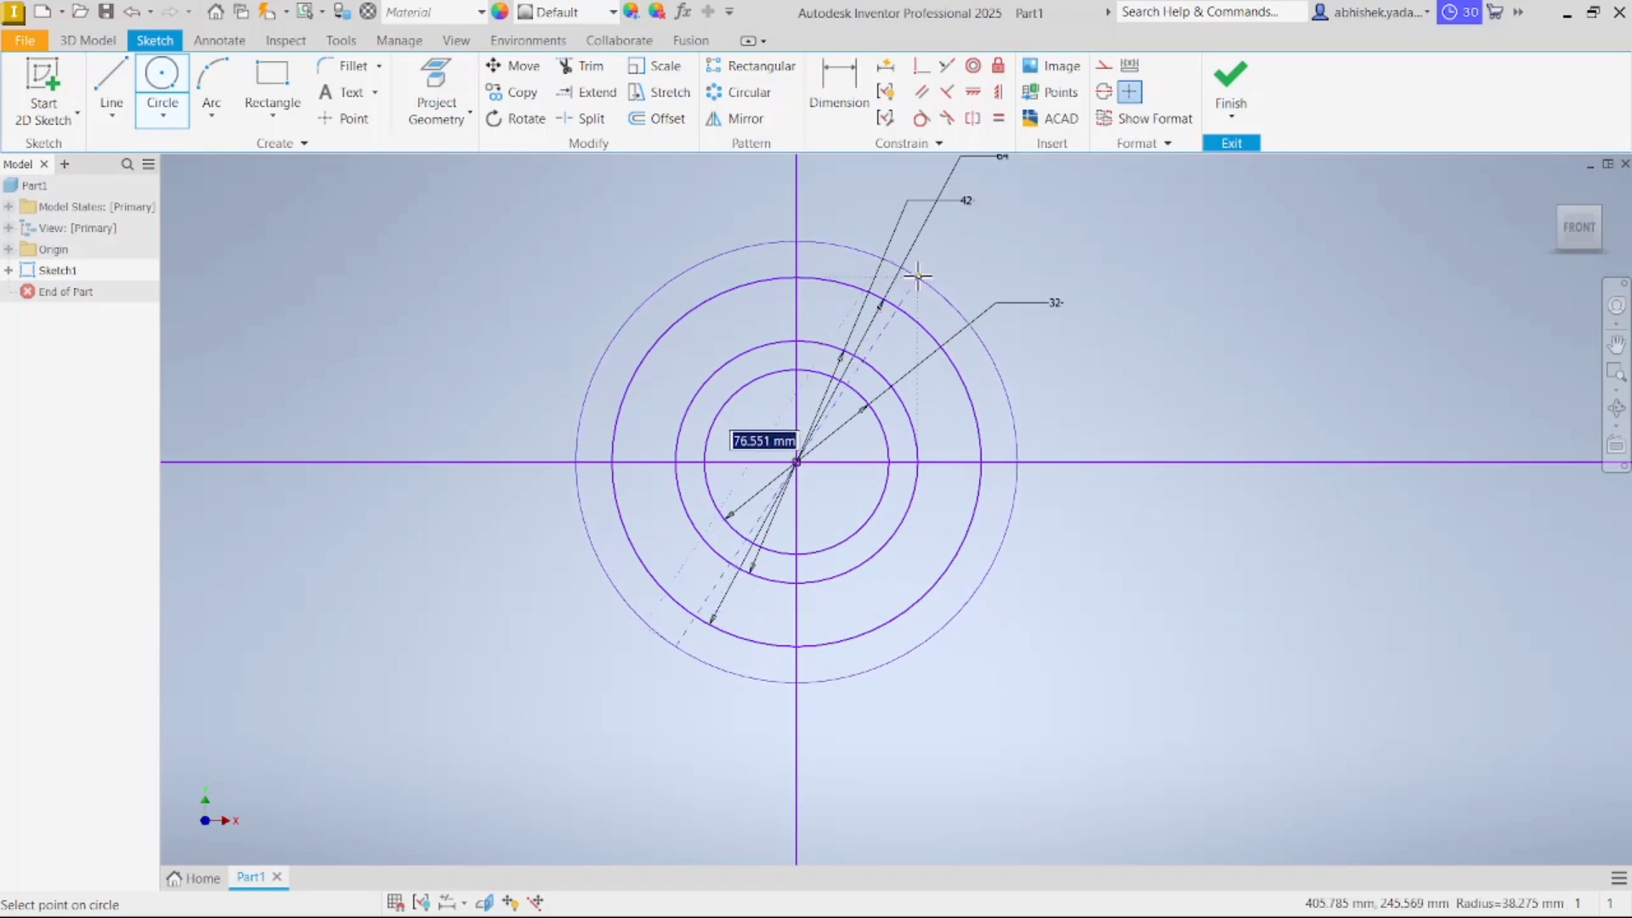
{"action": "type", "text": "80"}
{"action": "key", "text": "Return"}
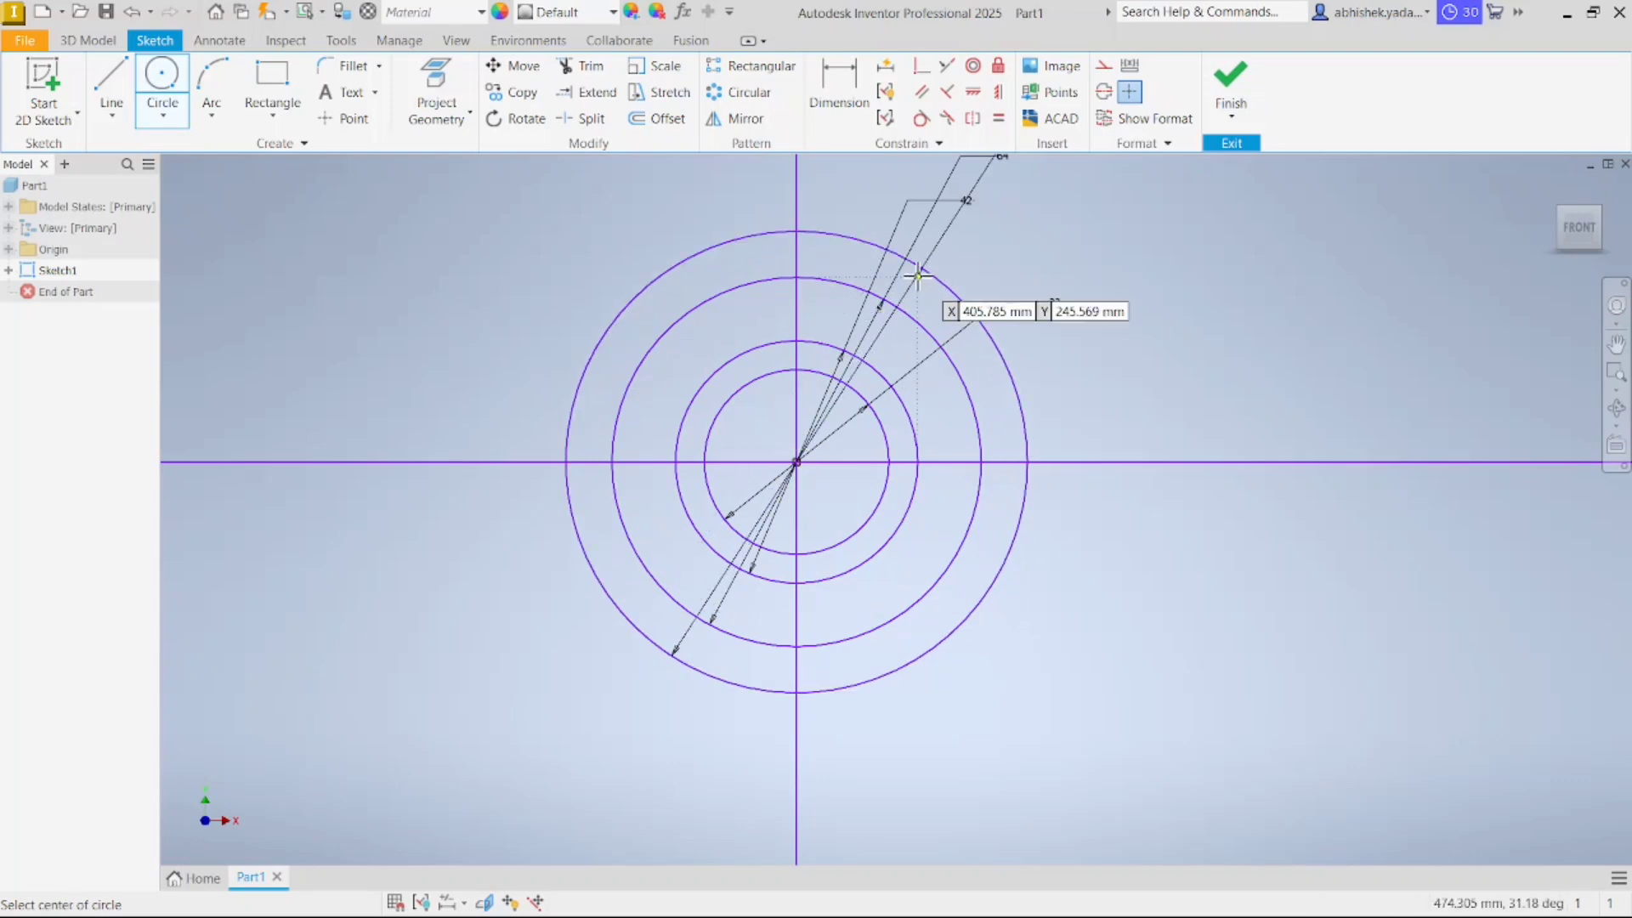
{"action": "scroll", "coordinate": [1162, 360], "scroll_direction": "down", "scroll_amount": 2}
{"action": "scroll", "coordinate": [1162, 360], "scroll_direction": "up", "scroll_amount": 5}
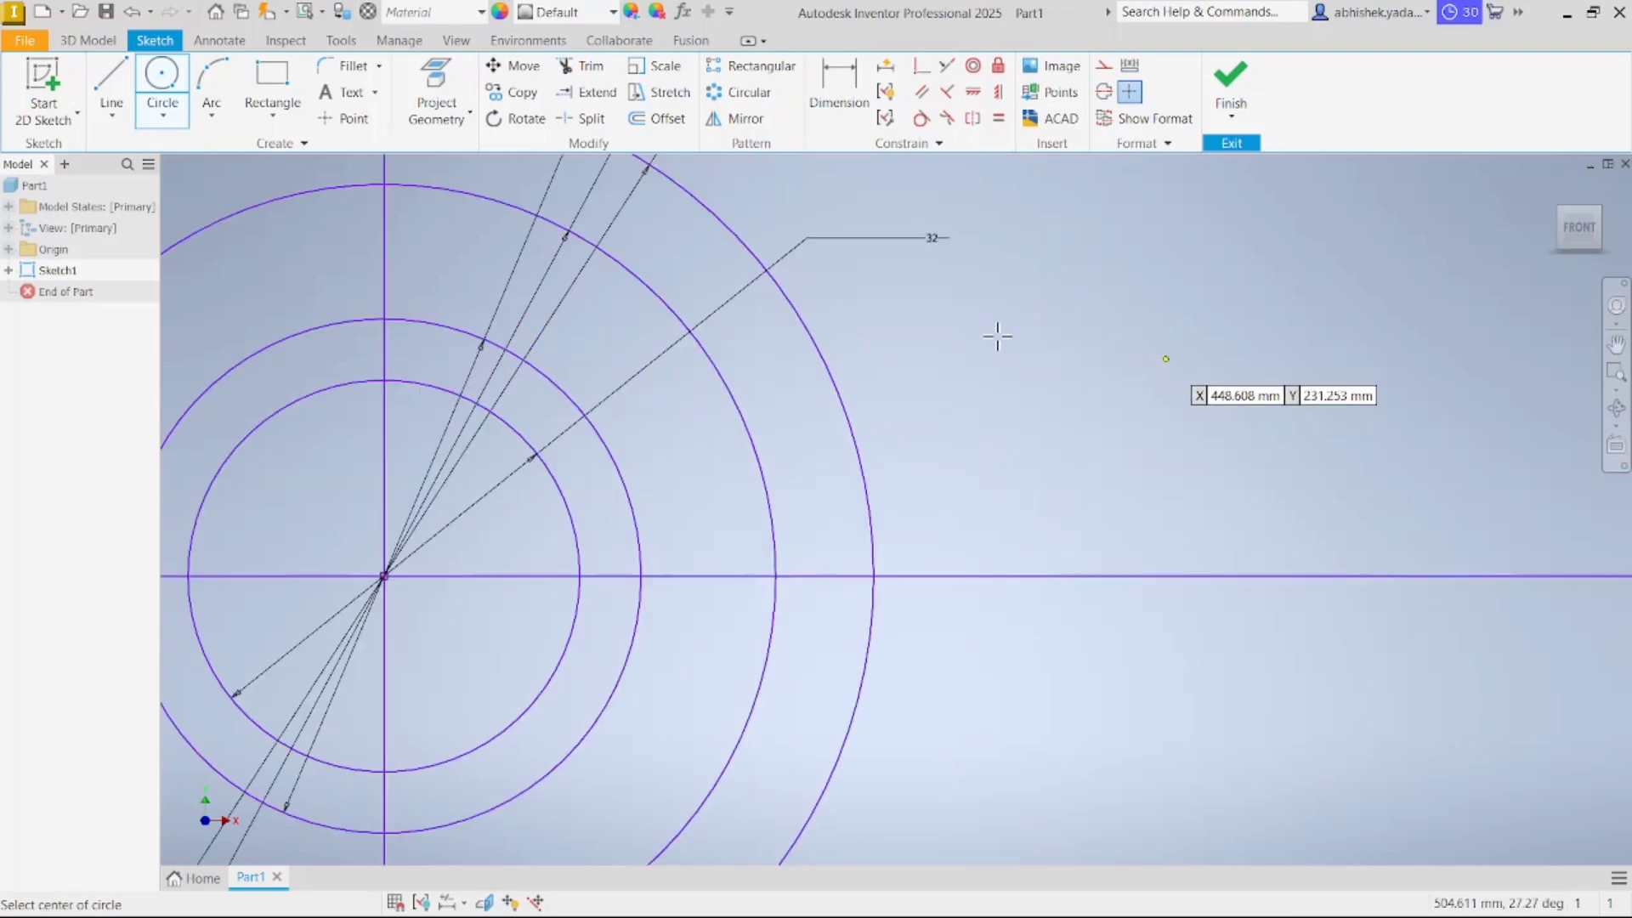
{"action": "scroll", "coordinate": [994, 340], "scroll_direction": "down", "scroll_amount": 4}
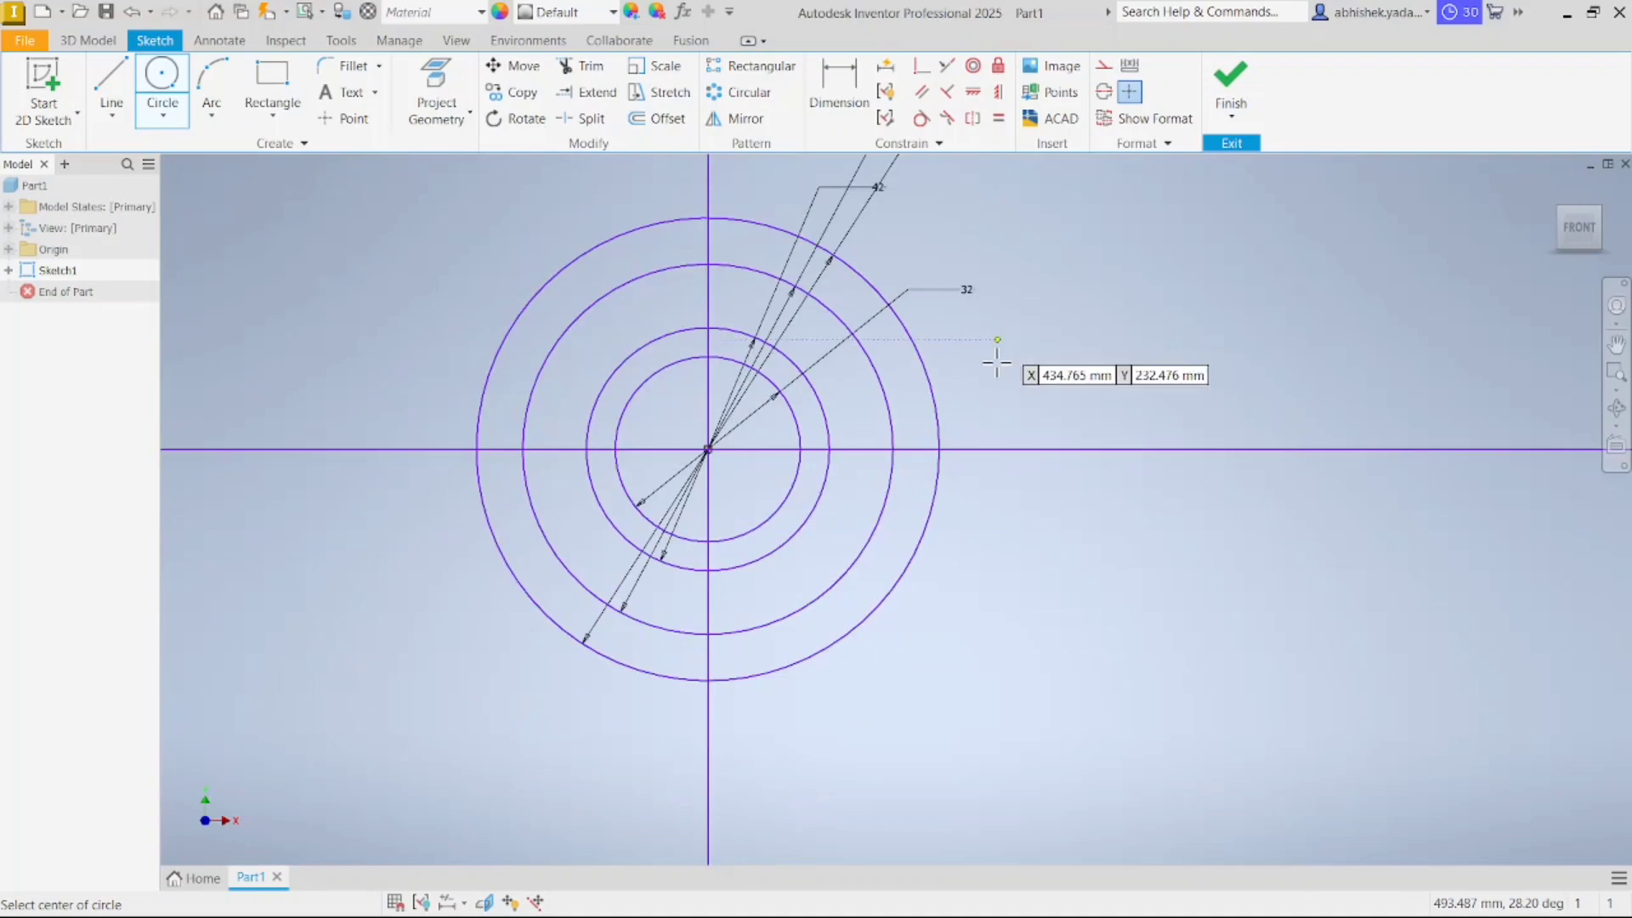
{"action": "middle_click_drag", "start_coordinate": [991, 353], "coordinate": [1272, 421]}
{"action": "key", "text": "Escape"}
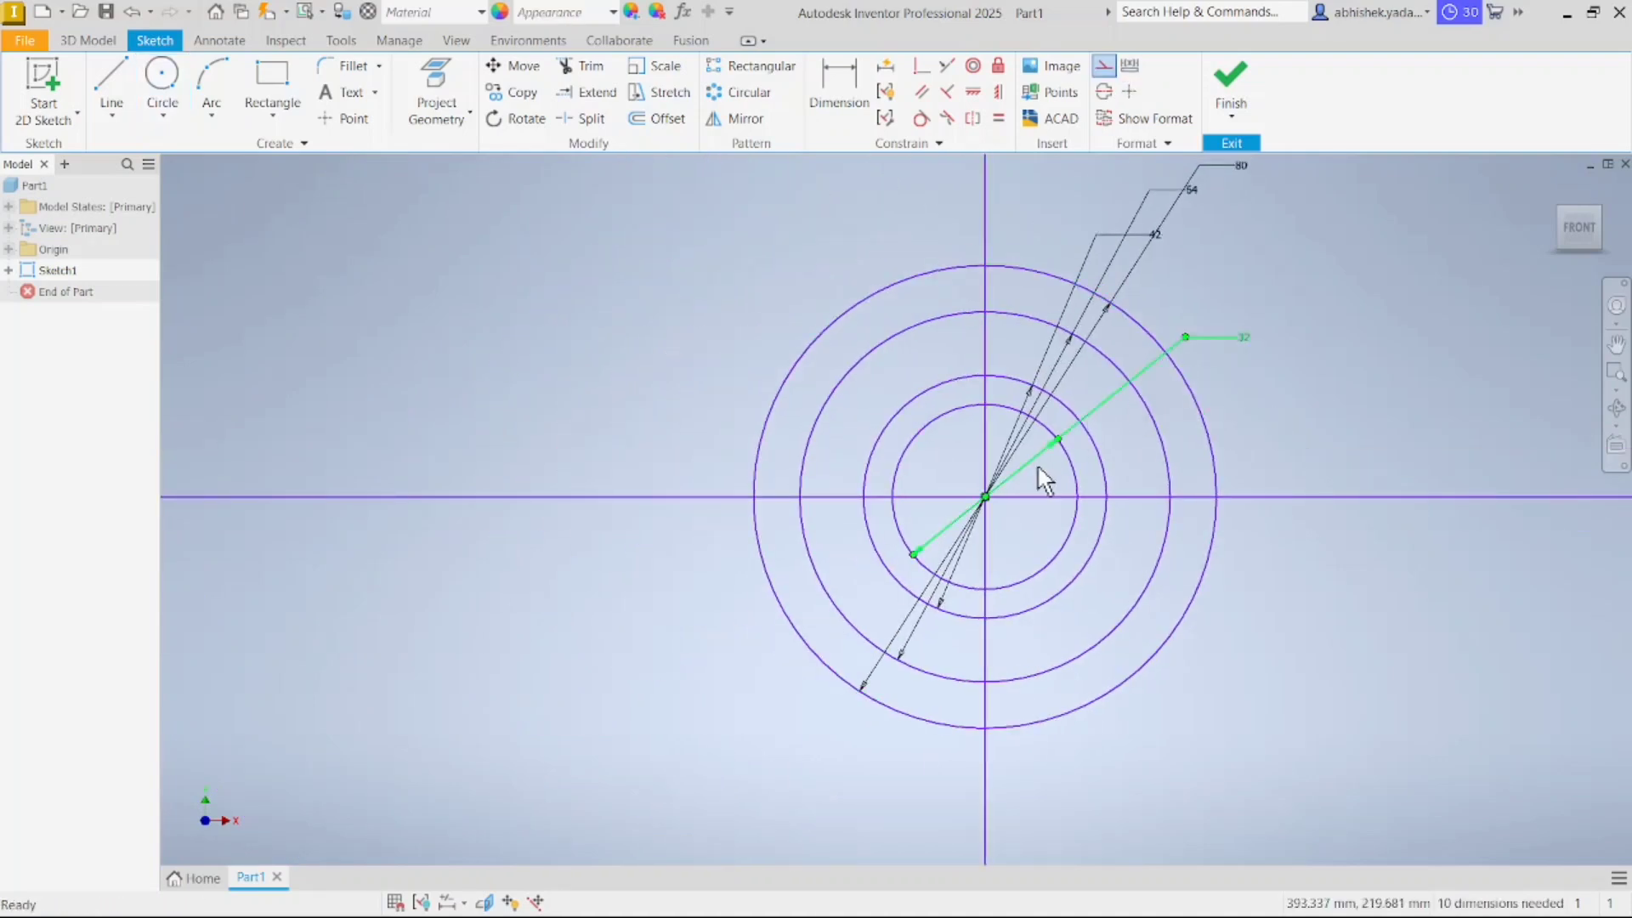
Examine the spoke width and spoke layout of the central ring in the reference drawing
{"action": "middle_click_drag", "start_coordinate": [421, 455], "coordinate": [1207, 402]}
{"action": "scroll", "coordinate": [1206, 402], "scroll_direction": "down", "scroll_amount": 4}
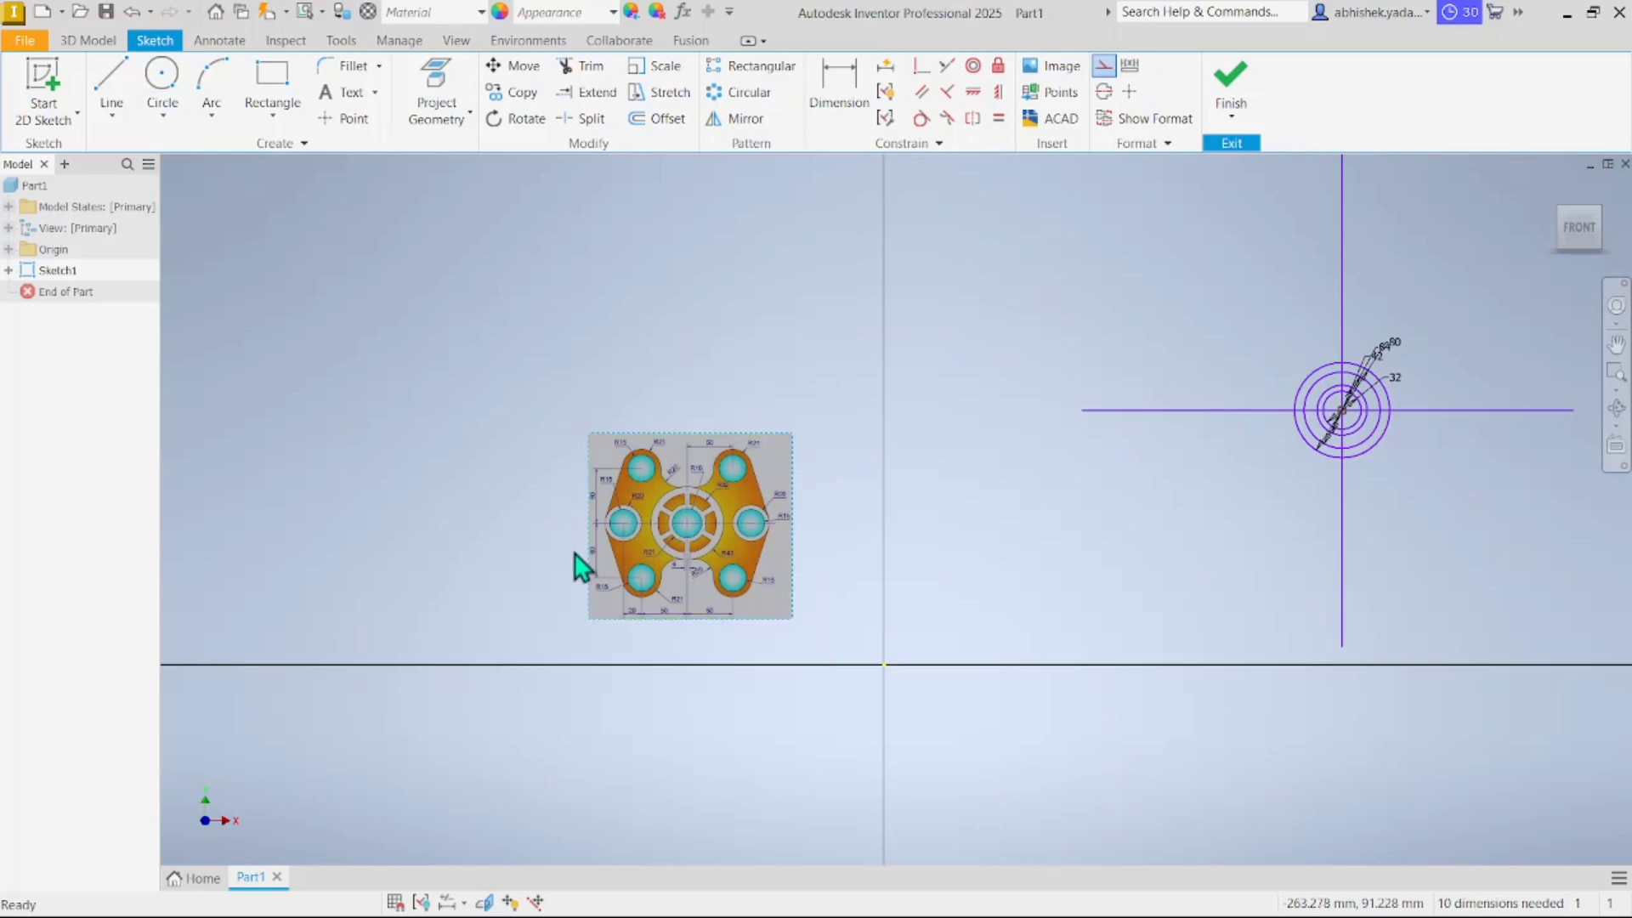
{"action": "scroll", "coordinate": [575, 565], "scroll_direction": "up", "scroll_amount": 5}
{"action": "middle_click_drag", "start_coordinate": [1083, 491], "coordinate": [844, 523]}
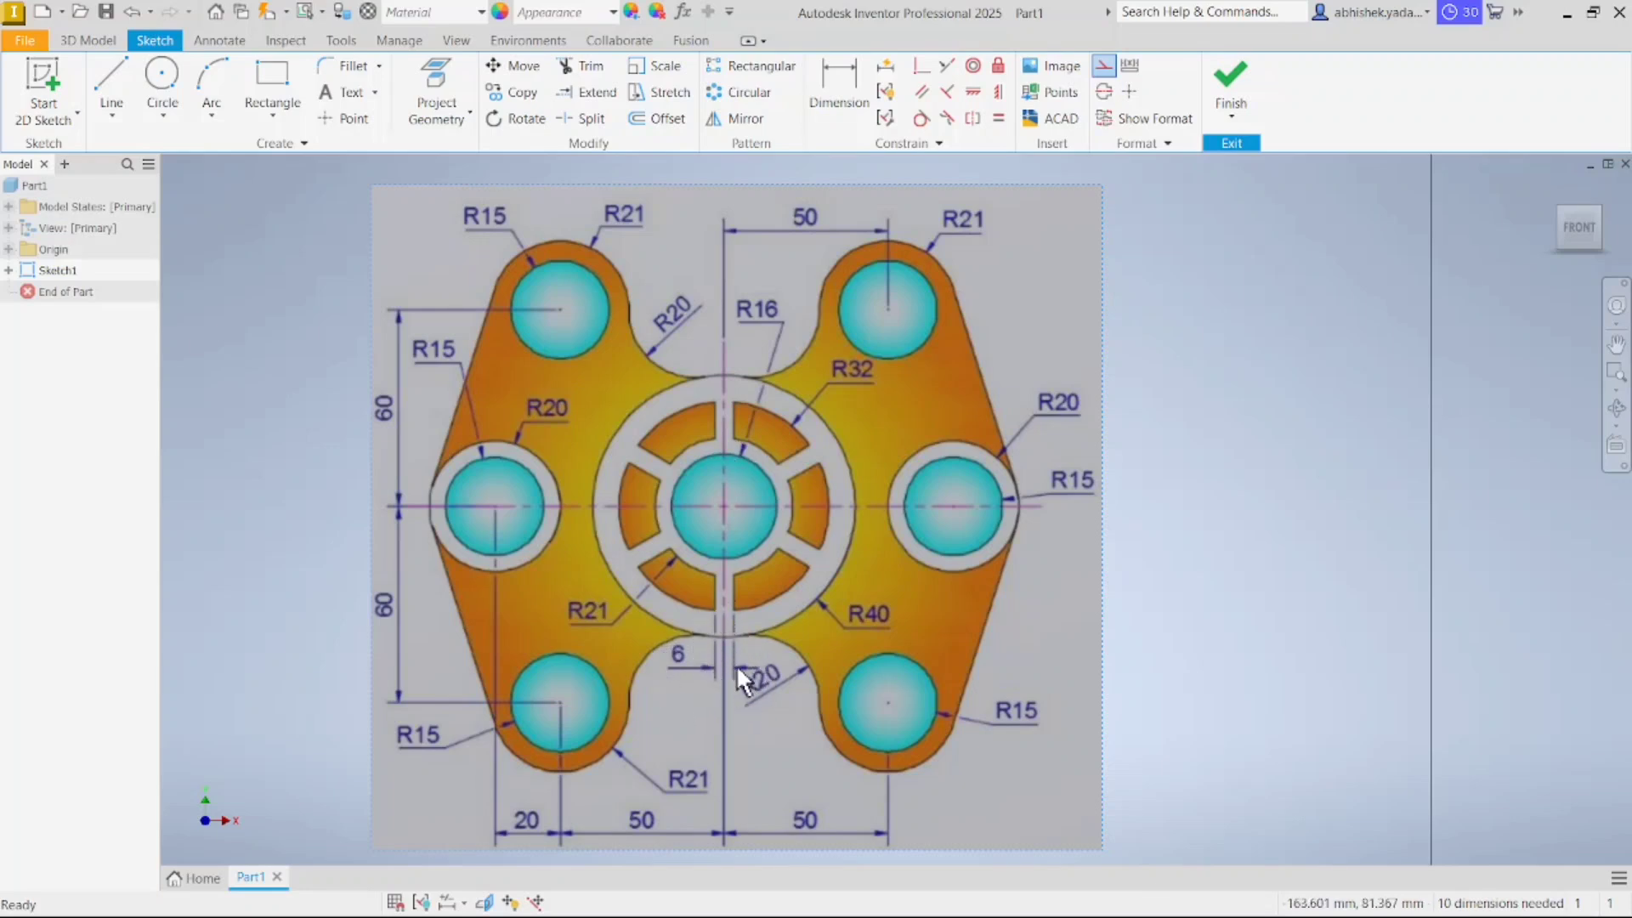
{"action": "scroll", "coordinate": [962, 511], "scroll_direction": "down", "scroll_amount": 5}
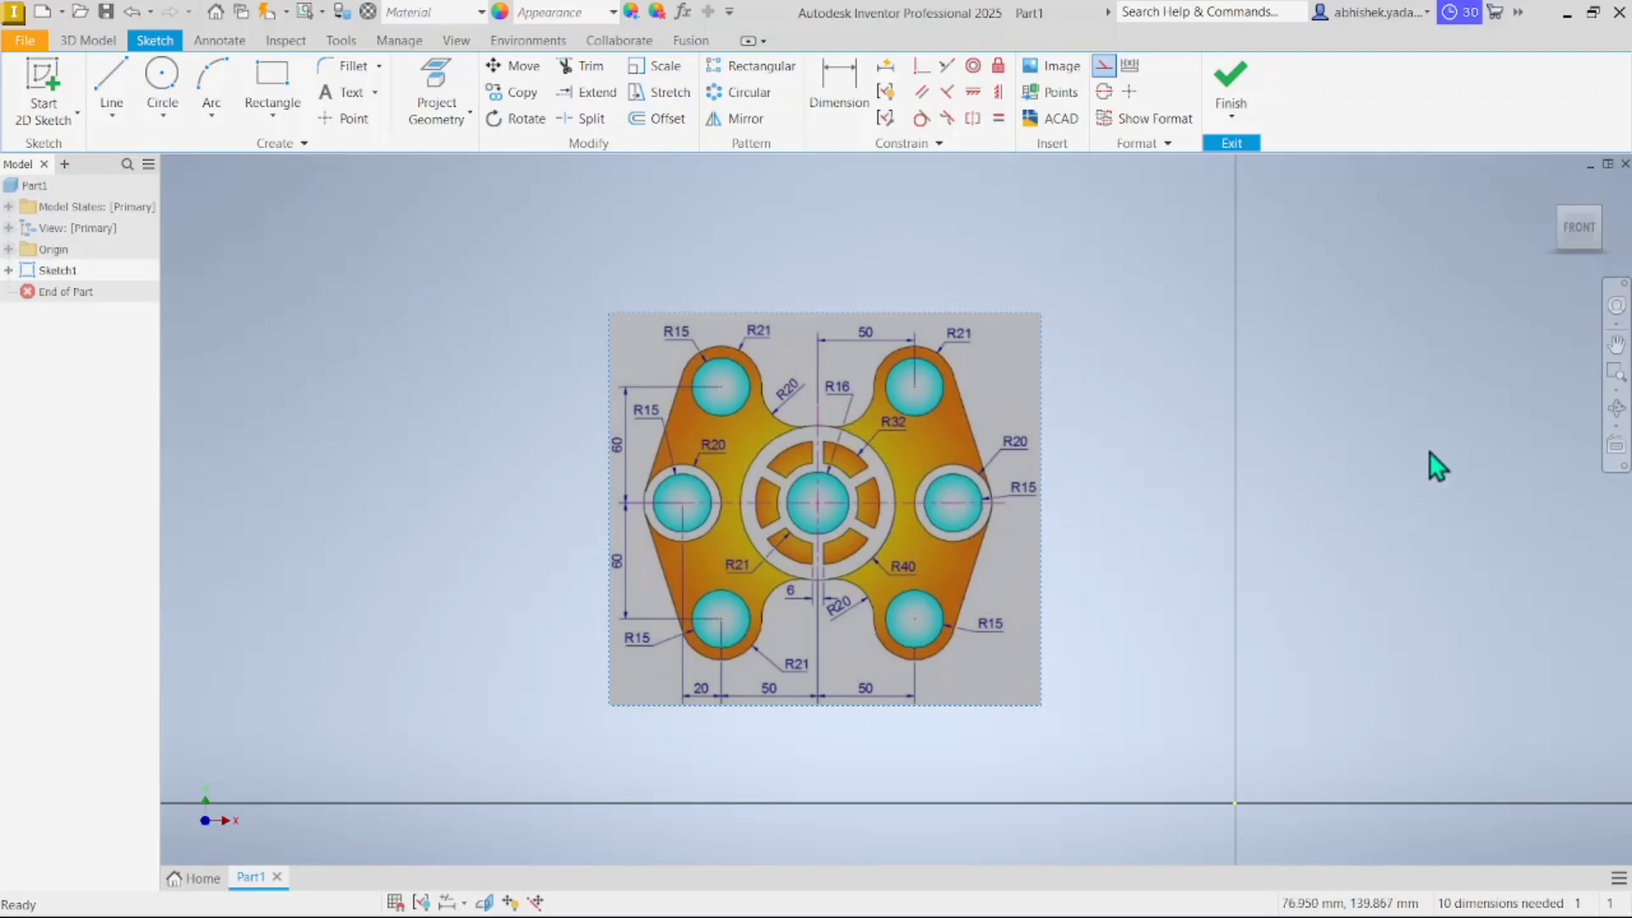
Draw a short vertical line from the 64 mm circle down to the 42 mm circle, just left of the vertical centre line
{"action": "middle_click_drag", "start_coordinate": [1428, 463], "coordinate": [415, 468]}
{"action": "scroll", "coordinate": [442, 466], "scroll_direction": "down", "scroll_amount": 1}
{"action": "scroll", "coordinate": [1012, 356], "scroll_direction": "up", "scroll_amount": 5}
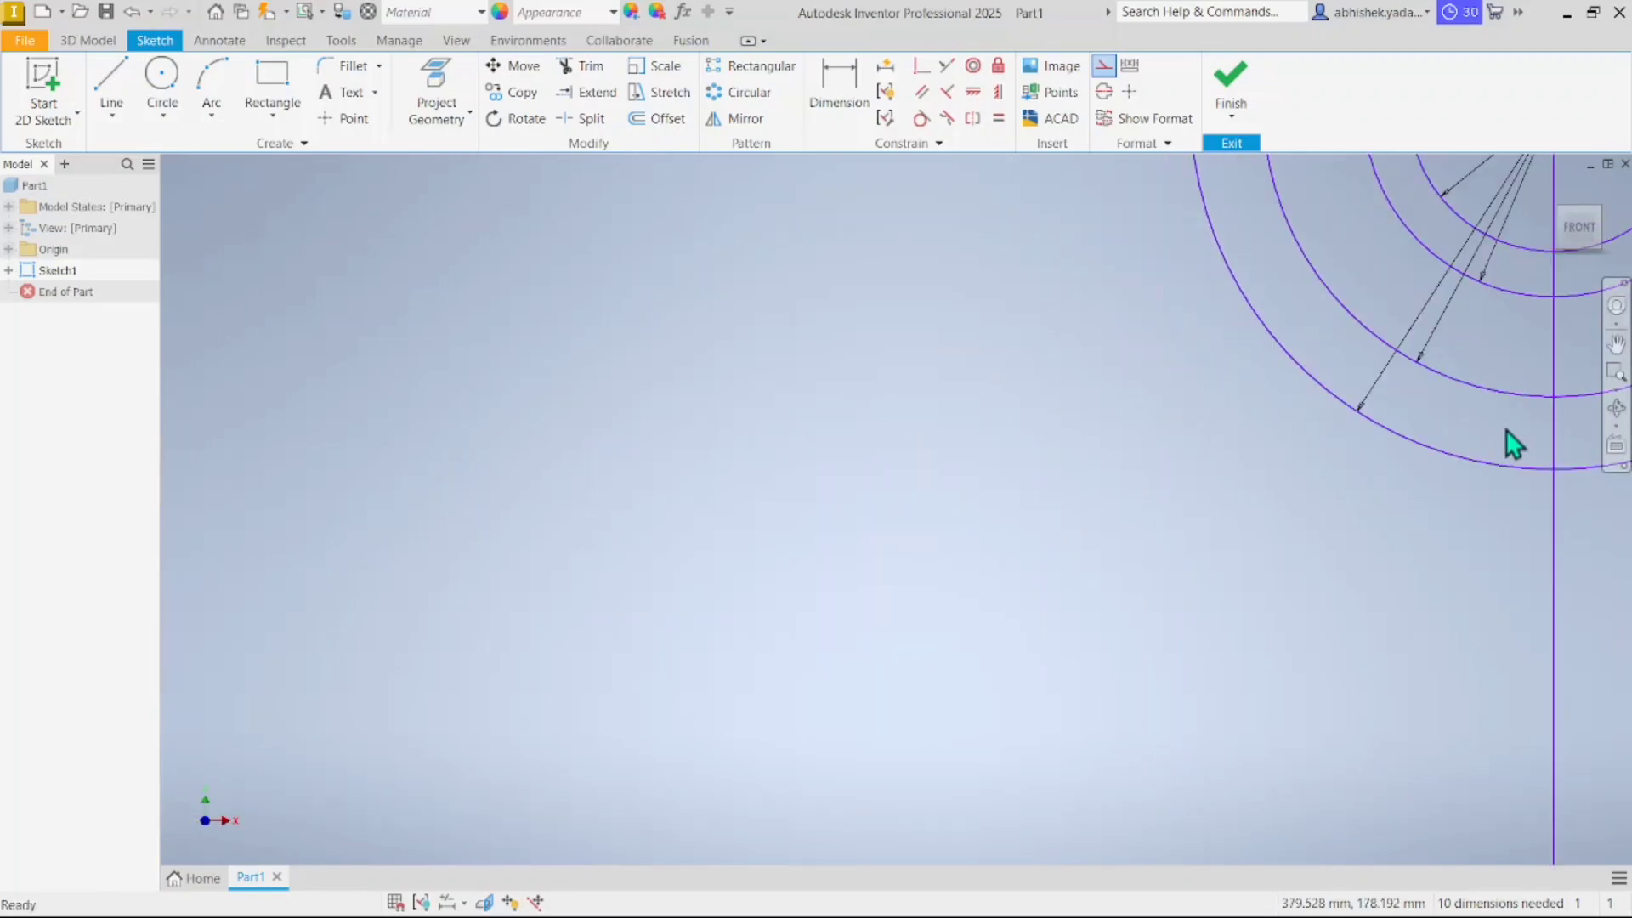
{"action": "middle_click_drag", "start_coordinate": [1512, 444], "coordinate": [583, 677]}
{"action": "scroll", "coordinate": [595, 510], "scroll_direction": "down", "scroll_amount": 3}
{"action": "scroll", "coordinate": [832, 417], "scroll_direction": "up", "scroll_amount": 3}
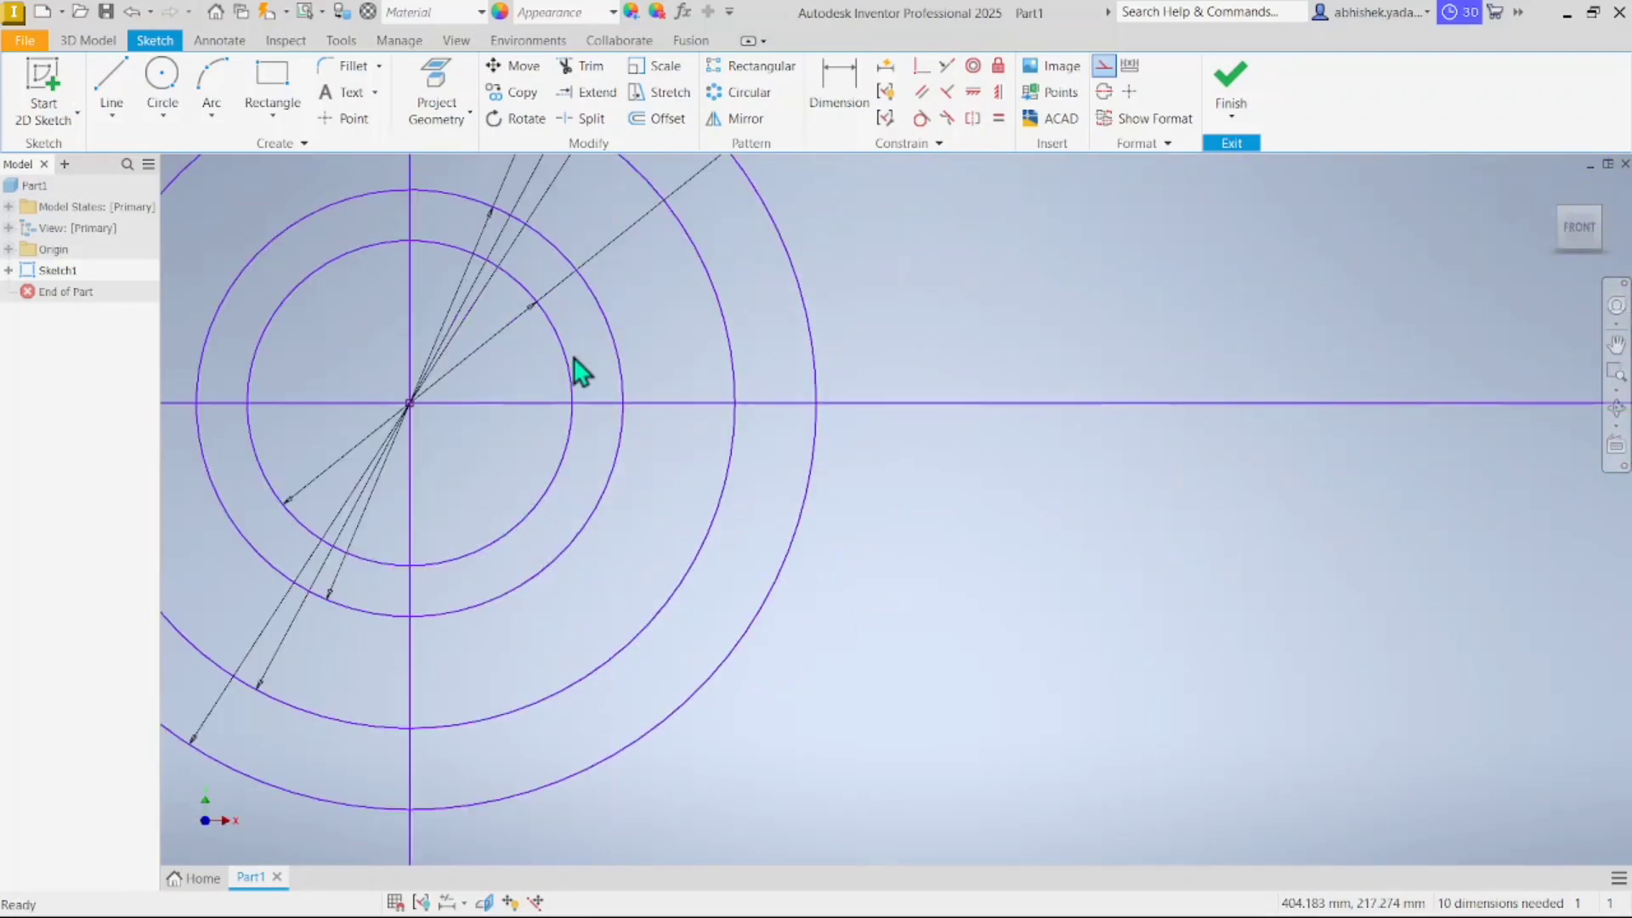
{"action": "mouse_move", "coordinate": [689, 323]}
{"action": "middle_mouse_down"}
{"action": "mouse_move", "coordinate": [1002, 455]}
{"action": "mouse_move", "coordinate": [1100, 474]}
{"action": "middle_mouse_up"}
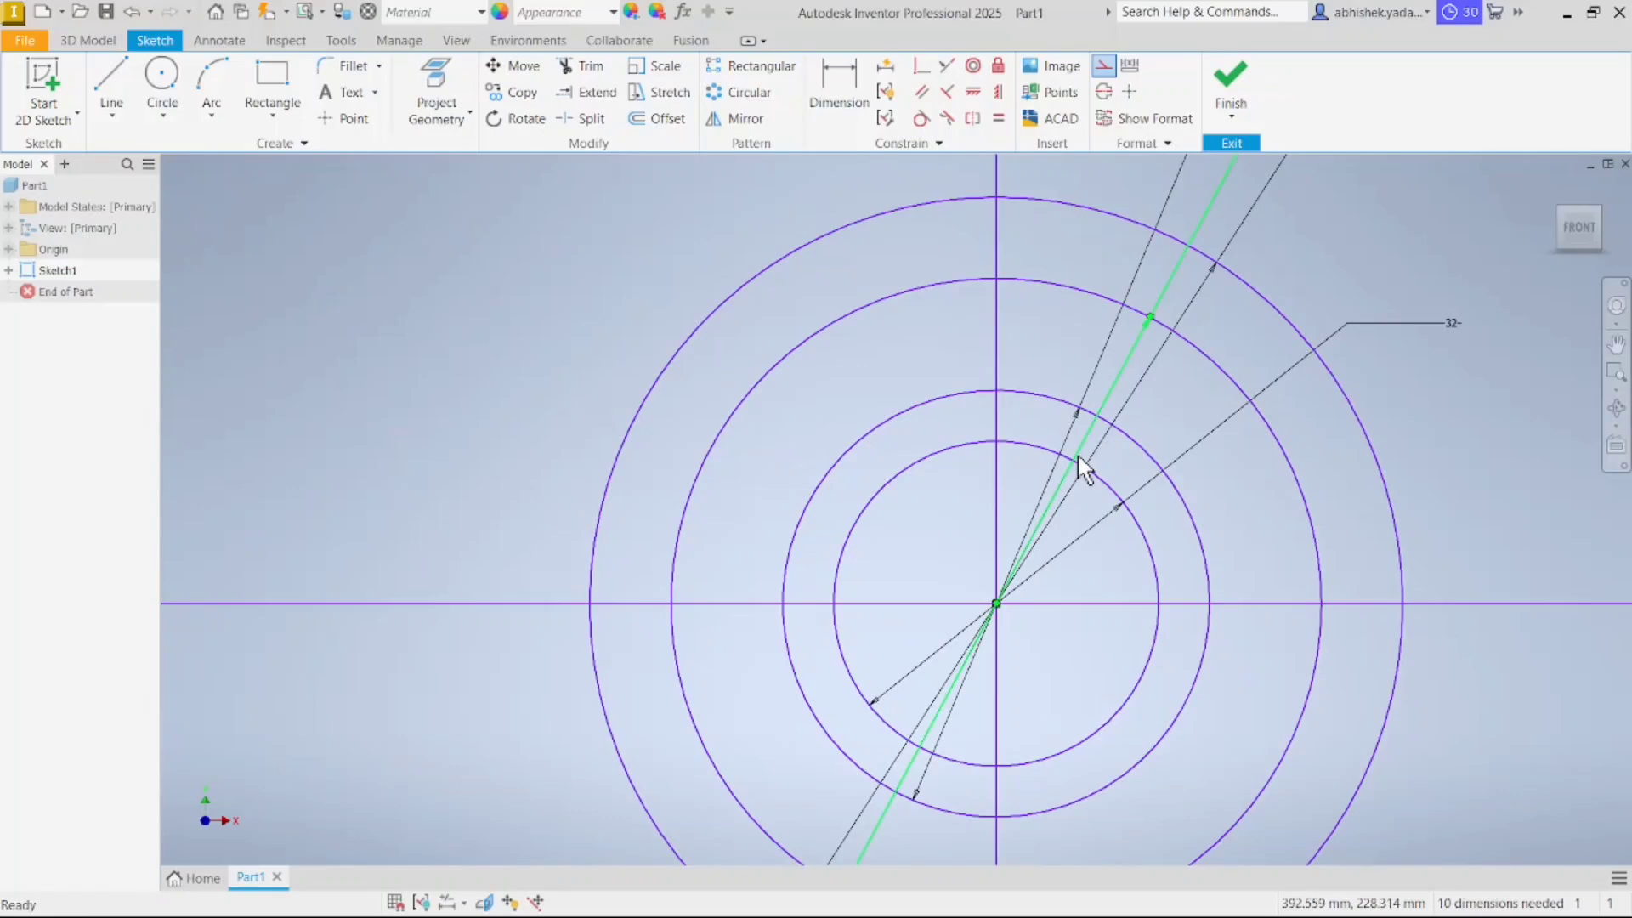
{"action": "scroll", "coordinate": [1082, 467], "scroll_direction": "up", "scroll_amount": 2}
{"action": "scroll", "coordinate": [1084, 467], "scroll_direction": "down", "scroll_amount": 5}
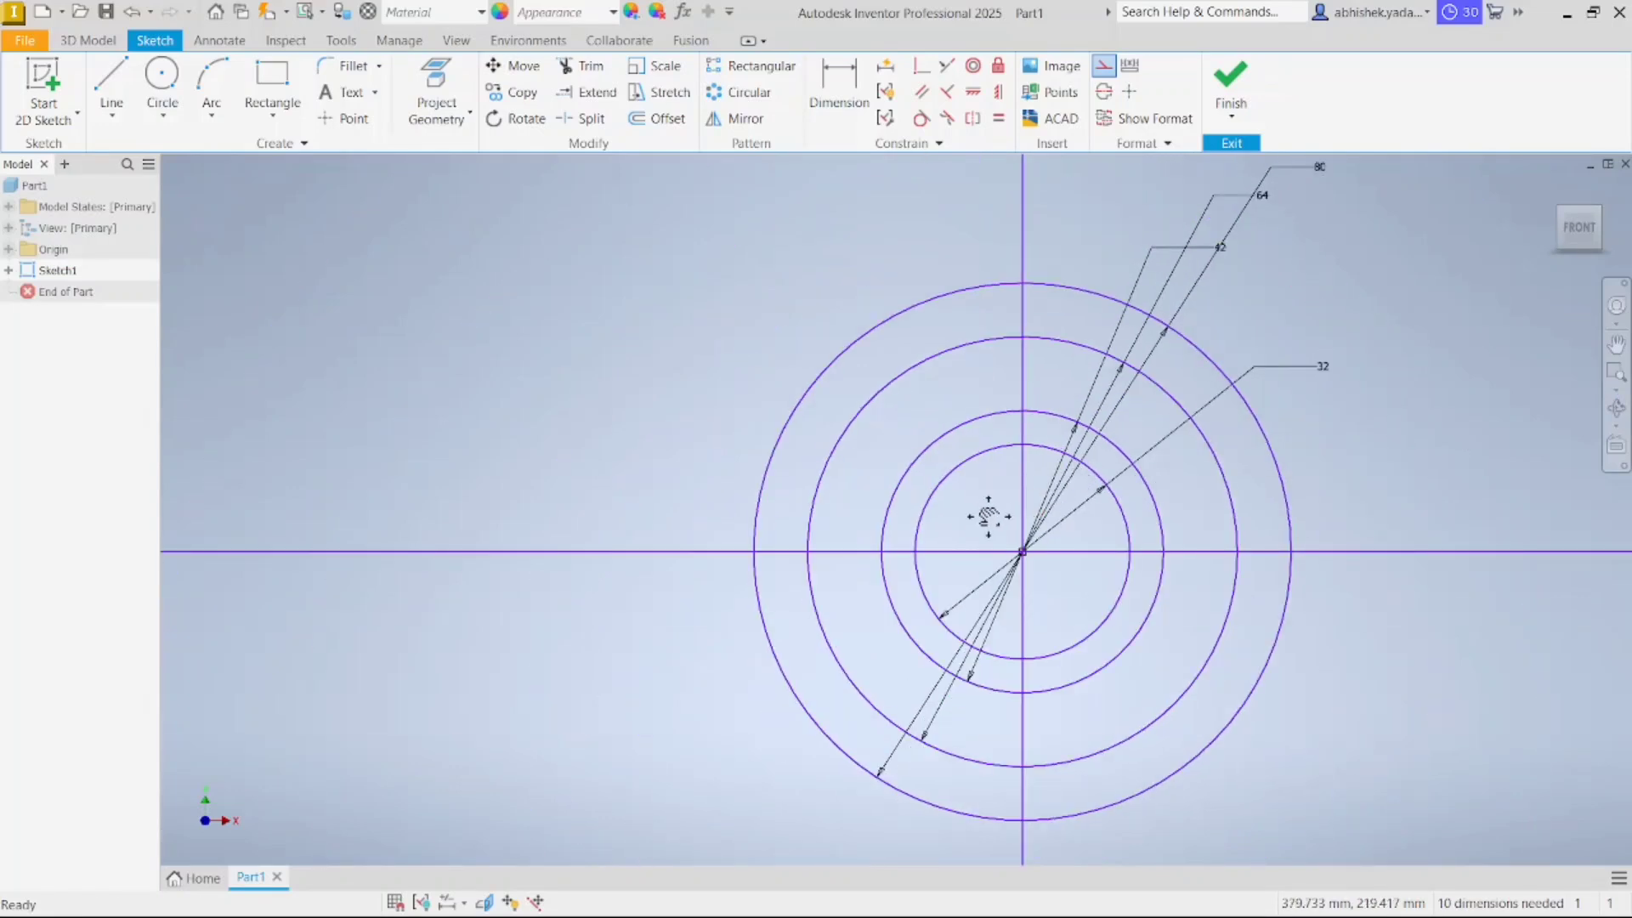
{"action": "middle_click_drag", "start_coordinate": [985, 517], "coordinate": [824, 506]}
{"action": "left_click", "coordinate": [111, 85]}
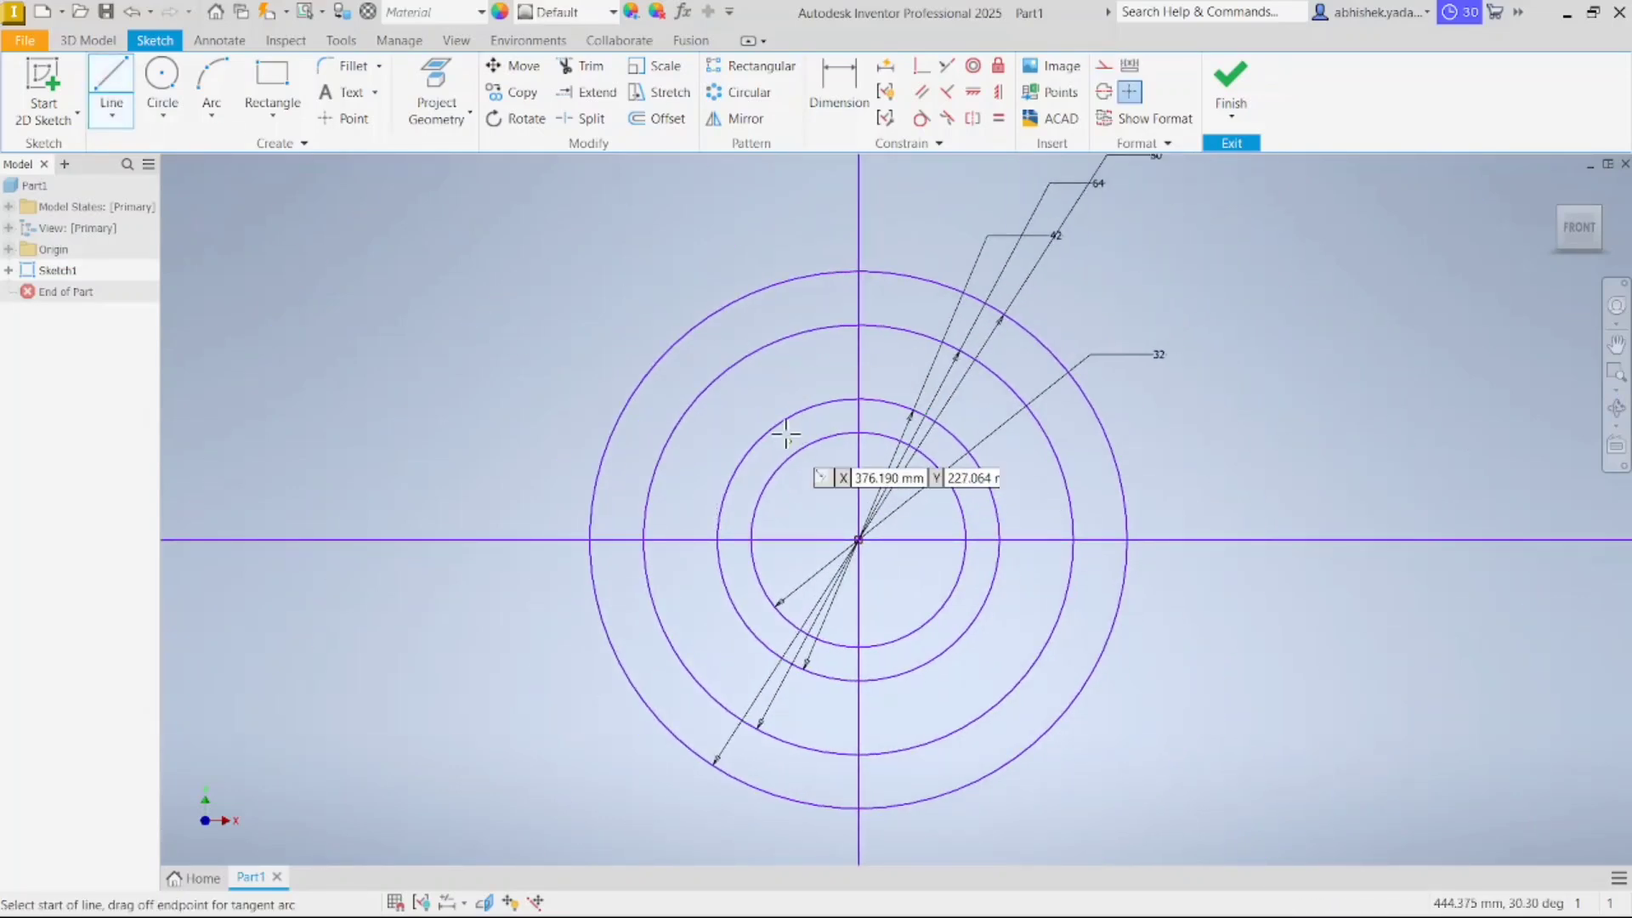
{"action": "left_click", "coordinate": [810, 331]}
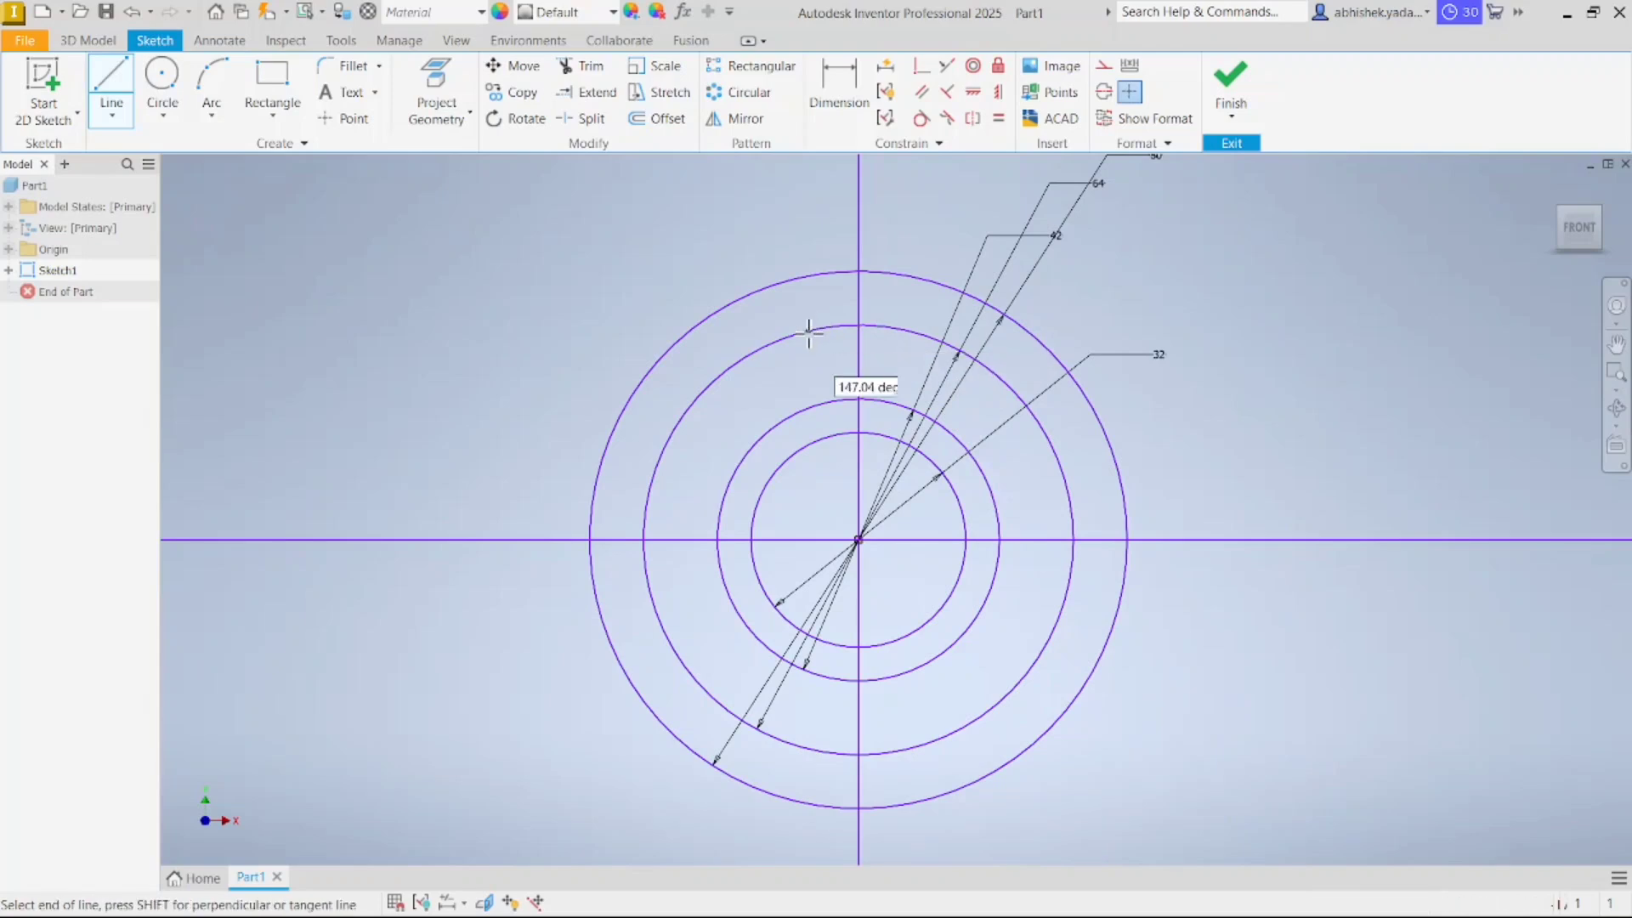
{"action": "double_click", "coordinate": [811, 408]}
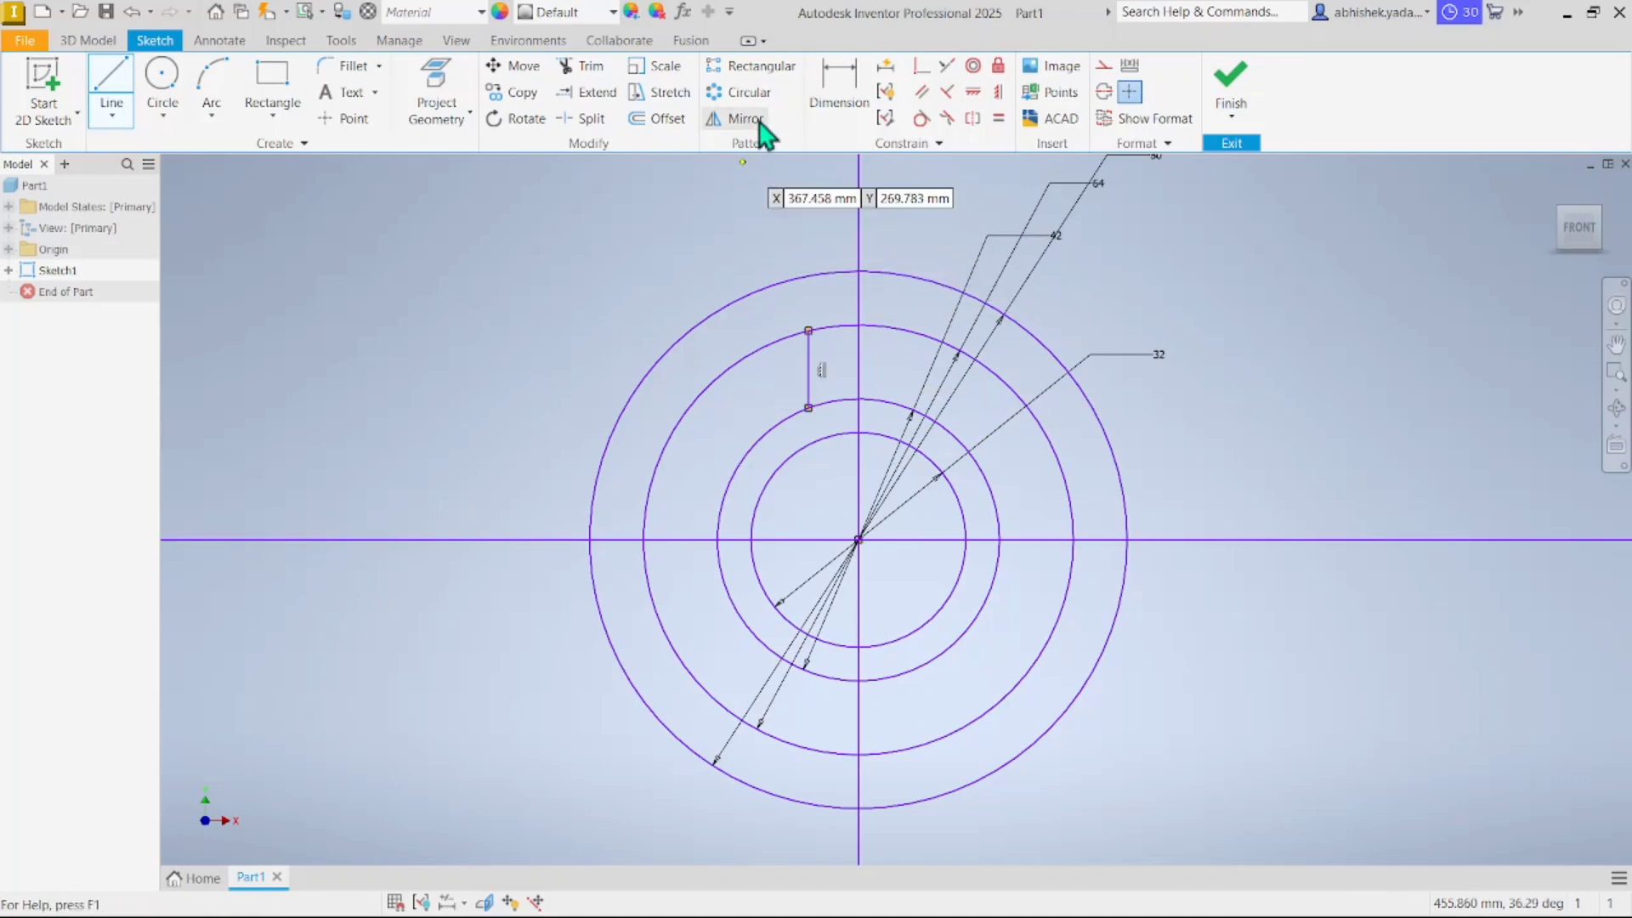
Dimension the short vertical line's distance from the vertical centre line as 3 mm
{"action": "left_click", "coordinate": [838, 91]}
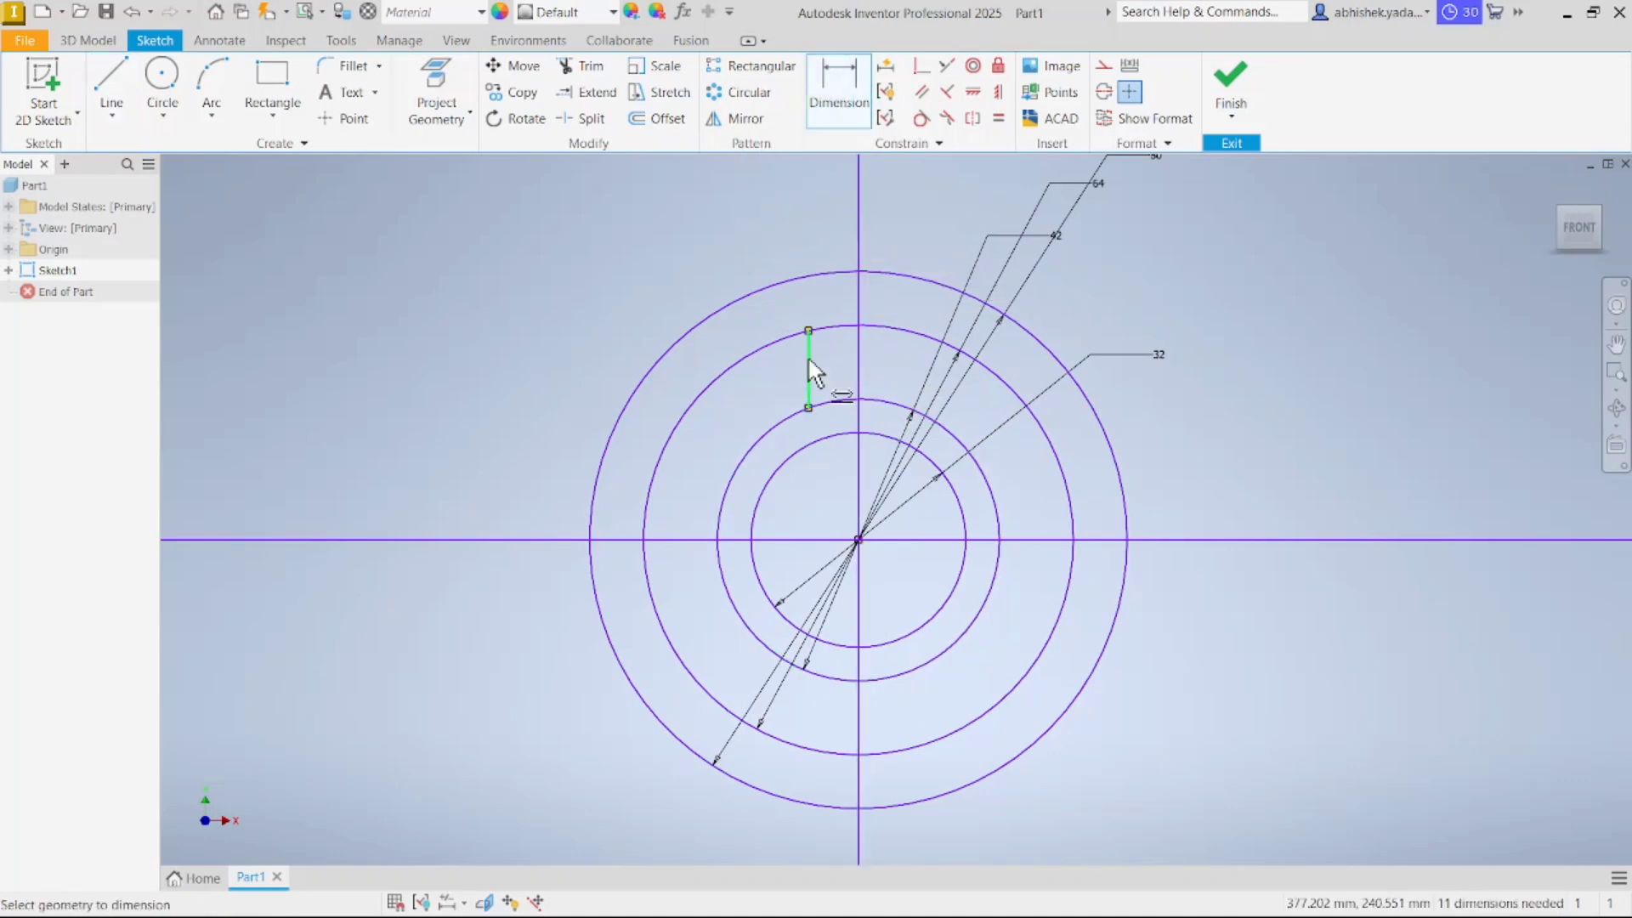
{"action": "left_click", "coordinate": [807, 355]}
{"action": "left_click", "coordinate": [858, 375]}
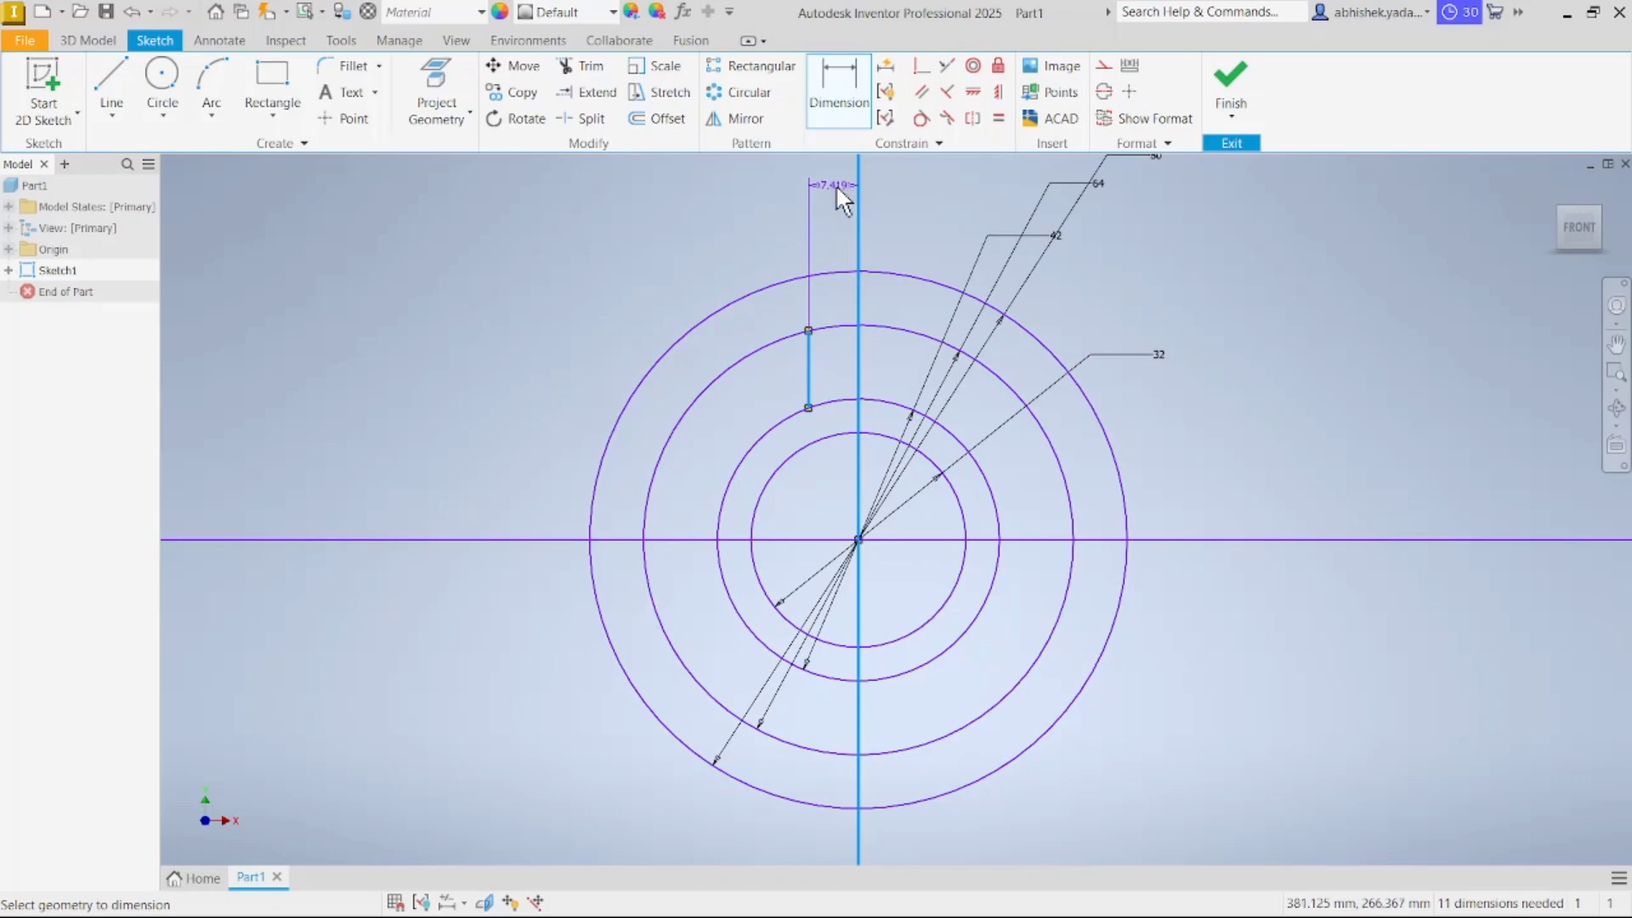
{"action": "left_click", "coordinate": [836, 188]}
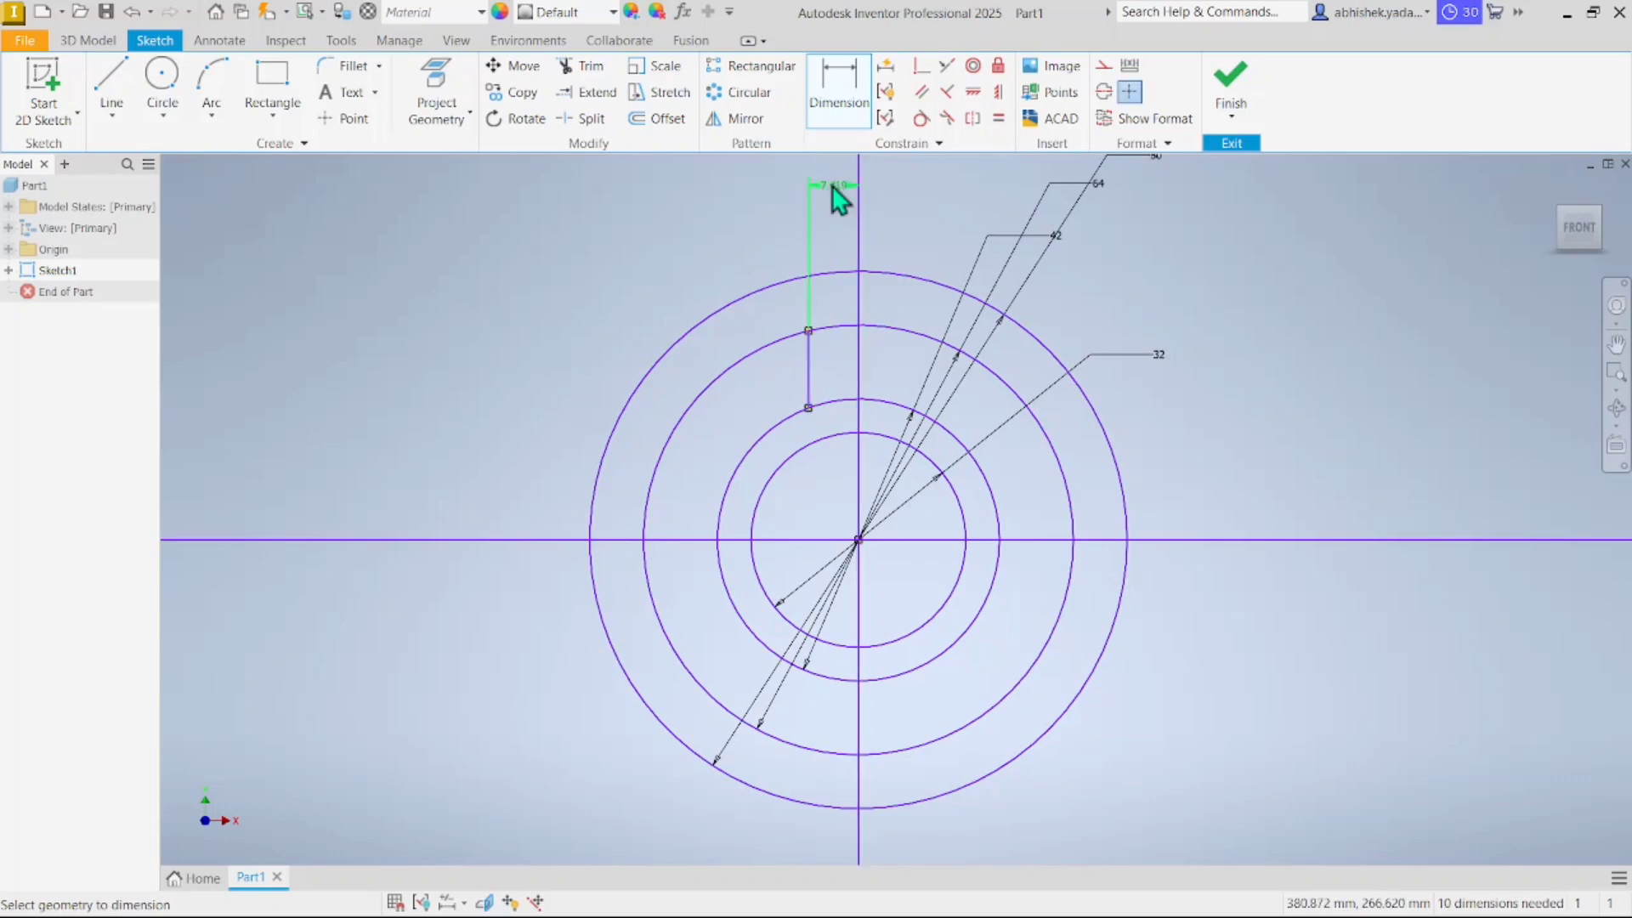
{"action": "left_click", "coordinate": [835, 186]}
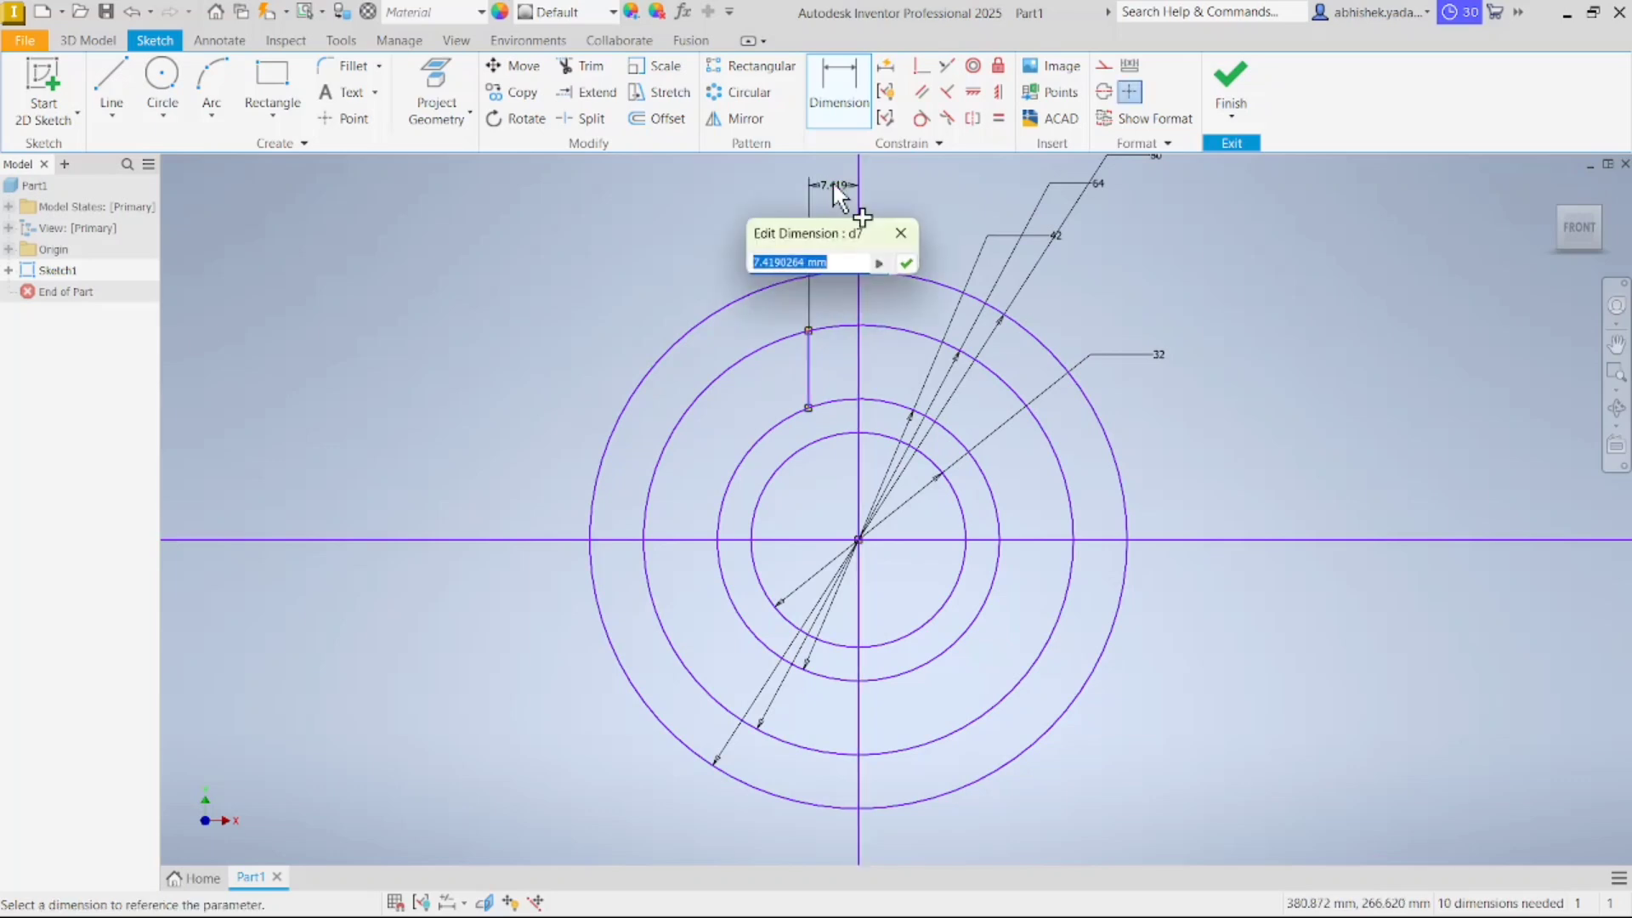
{"action": "type", "text": "7.5"}
{"action": "key", "text": "Return"}
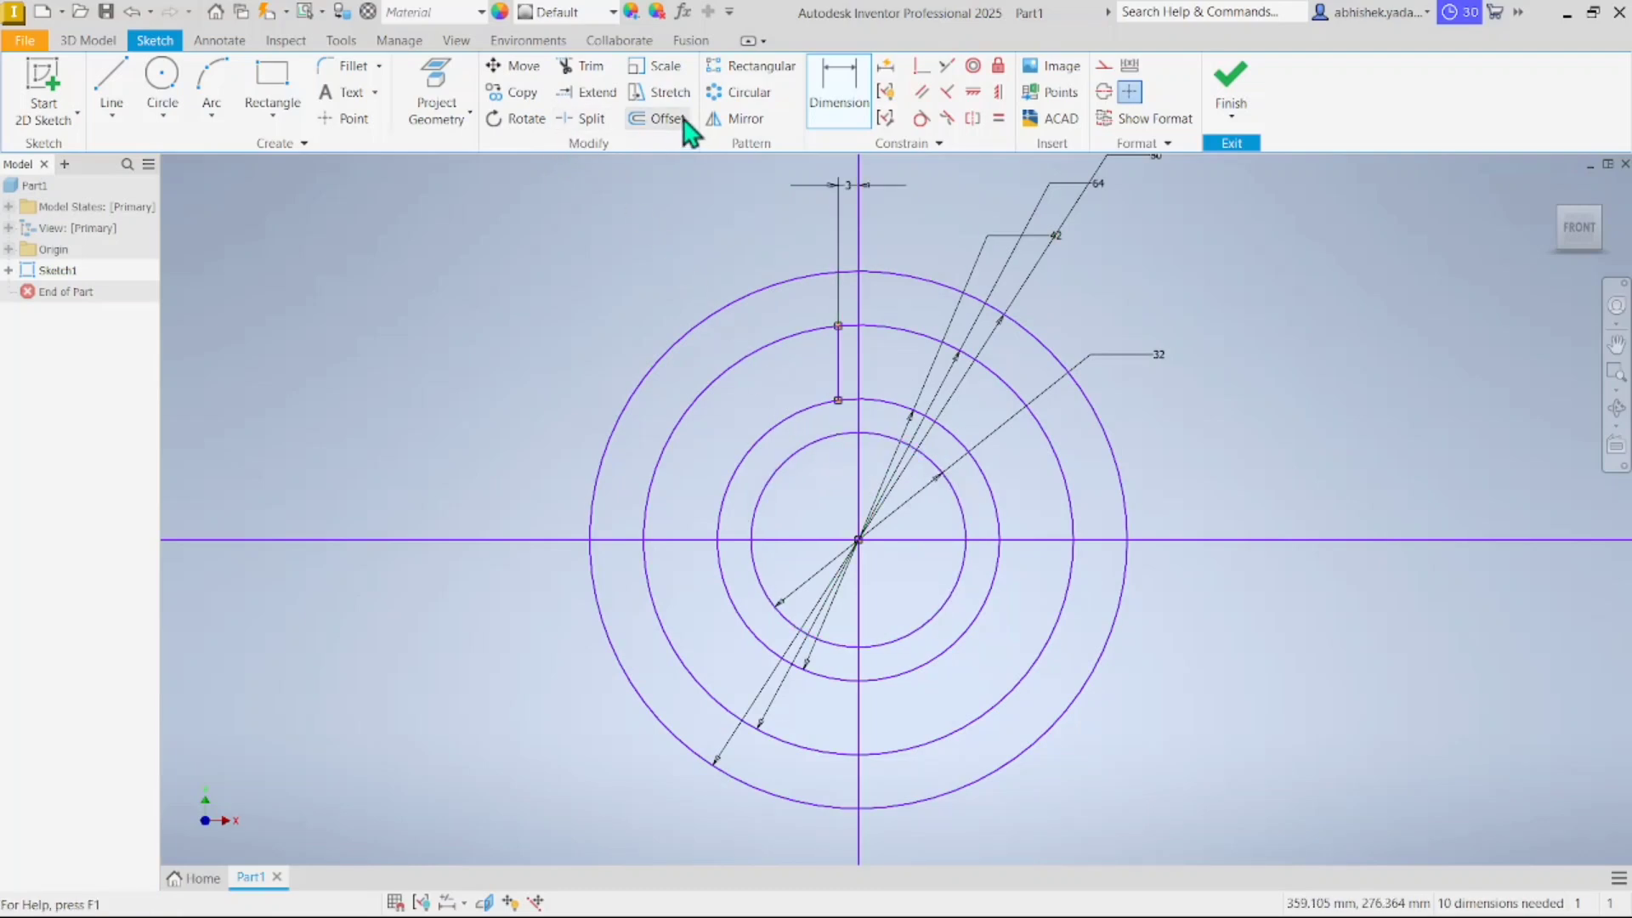
{"action": "left_click", "coordinate": [743, 123]}
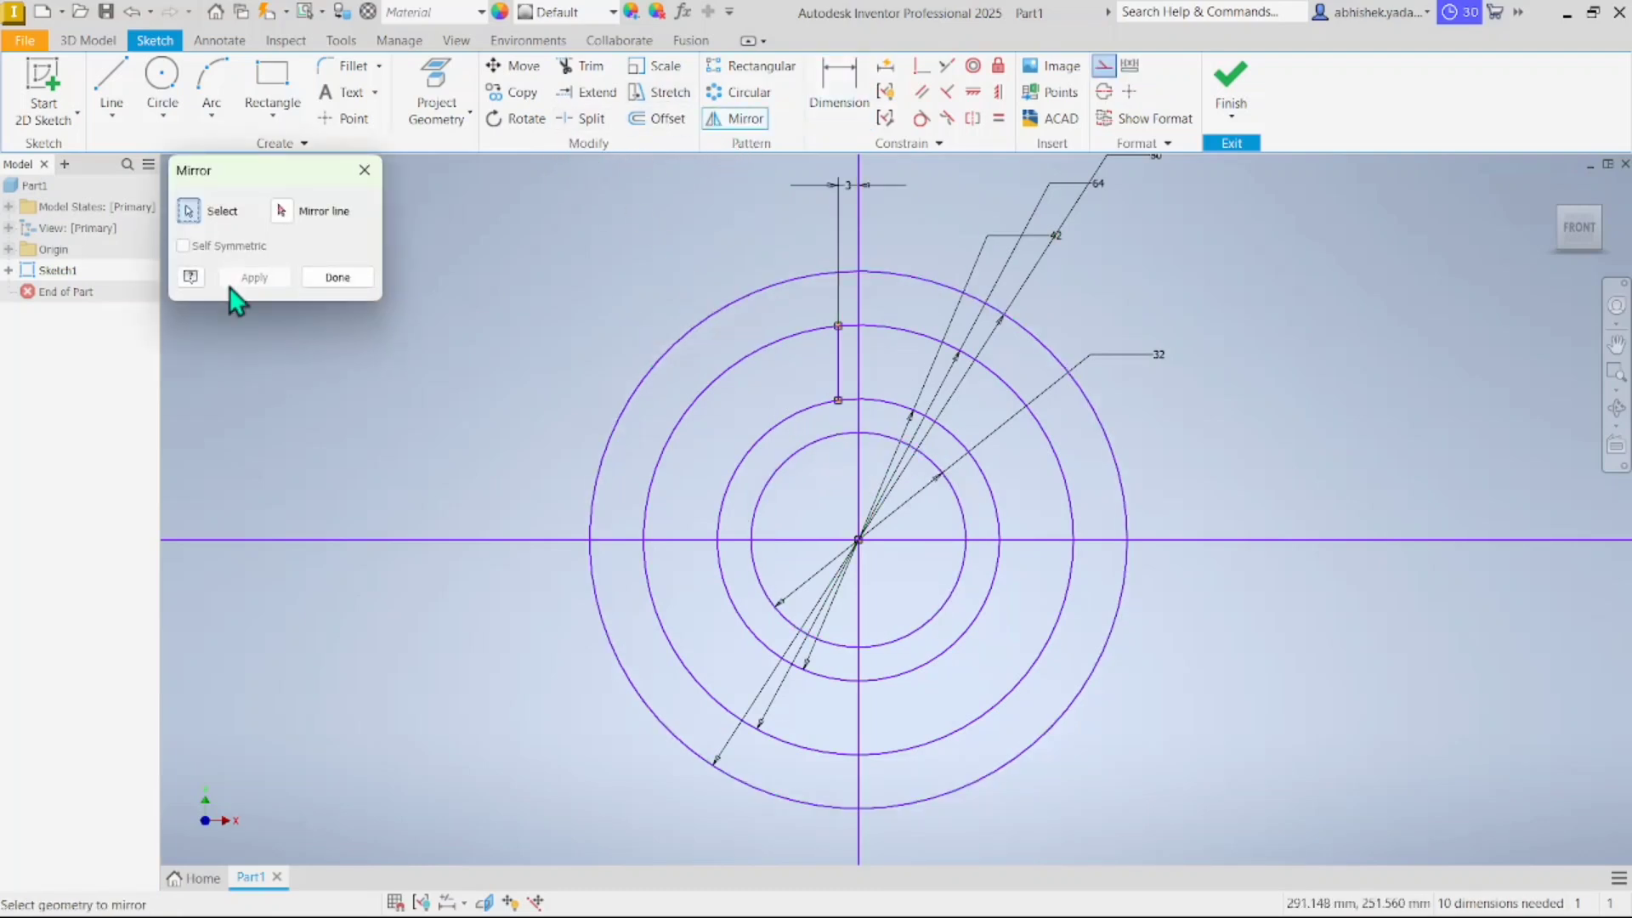
{"action": "left_click", "coordinate": [834, 360]}
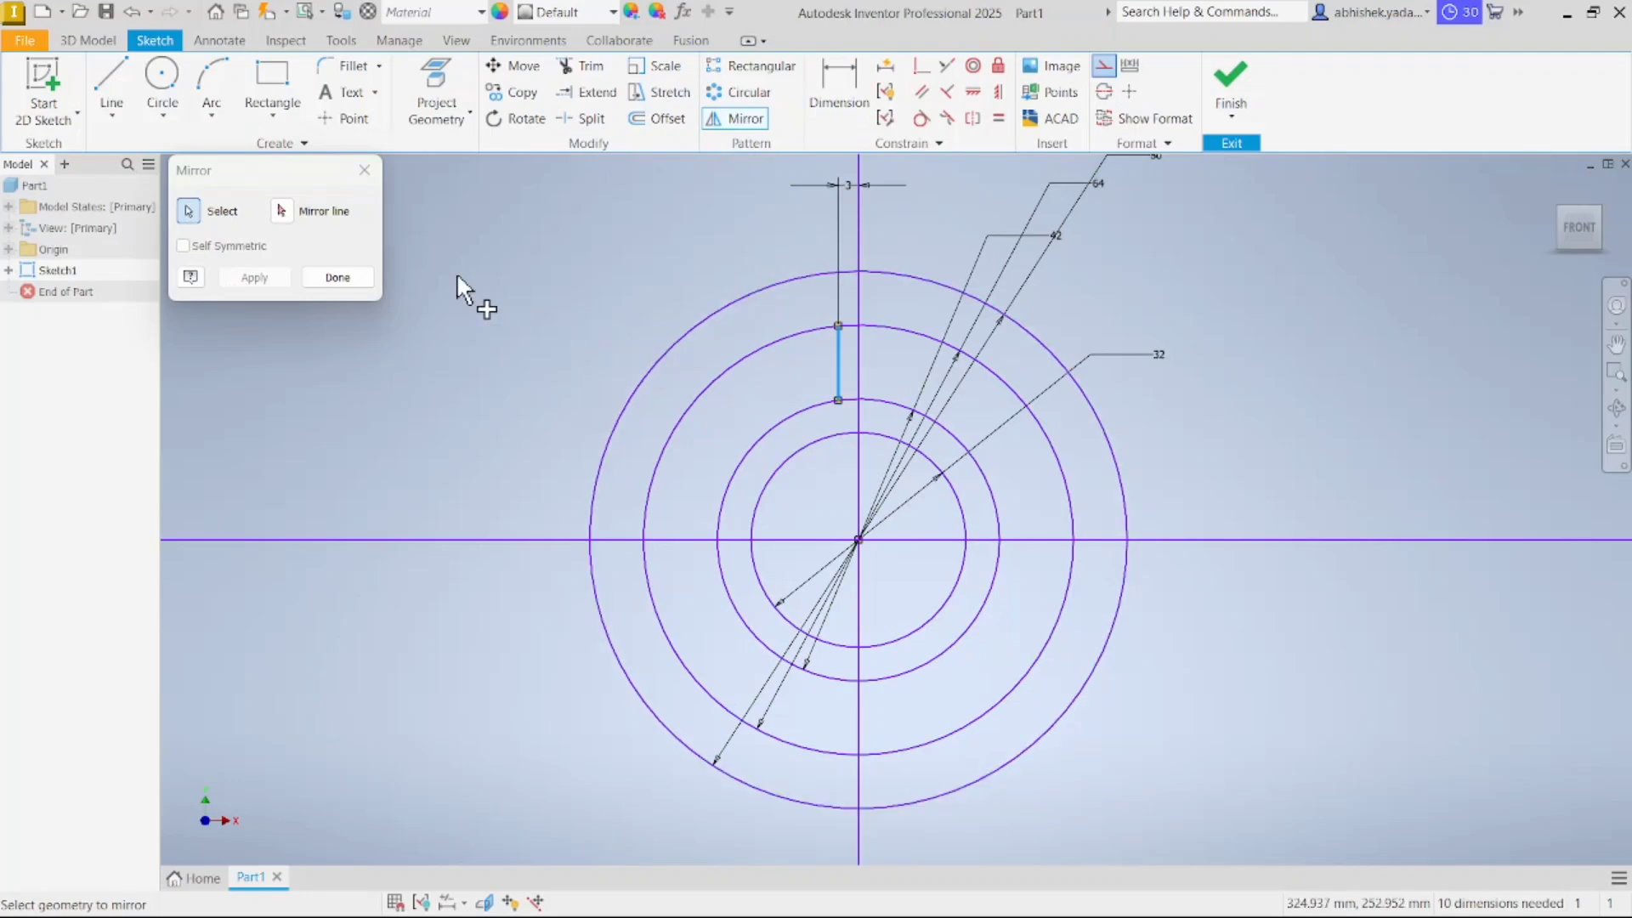
{"action": "left_click", "coordinate": [858, 361]}
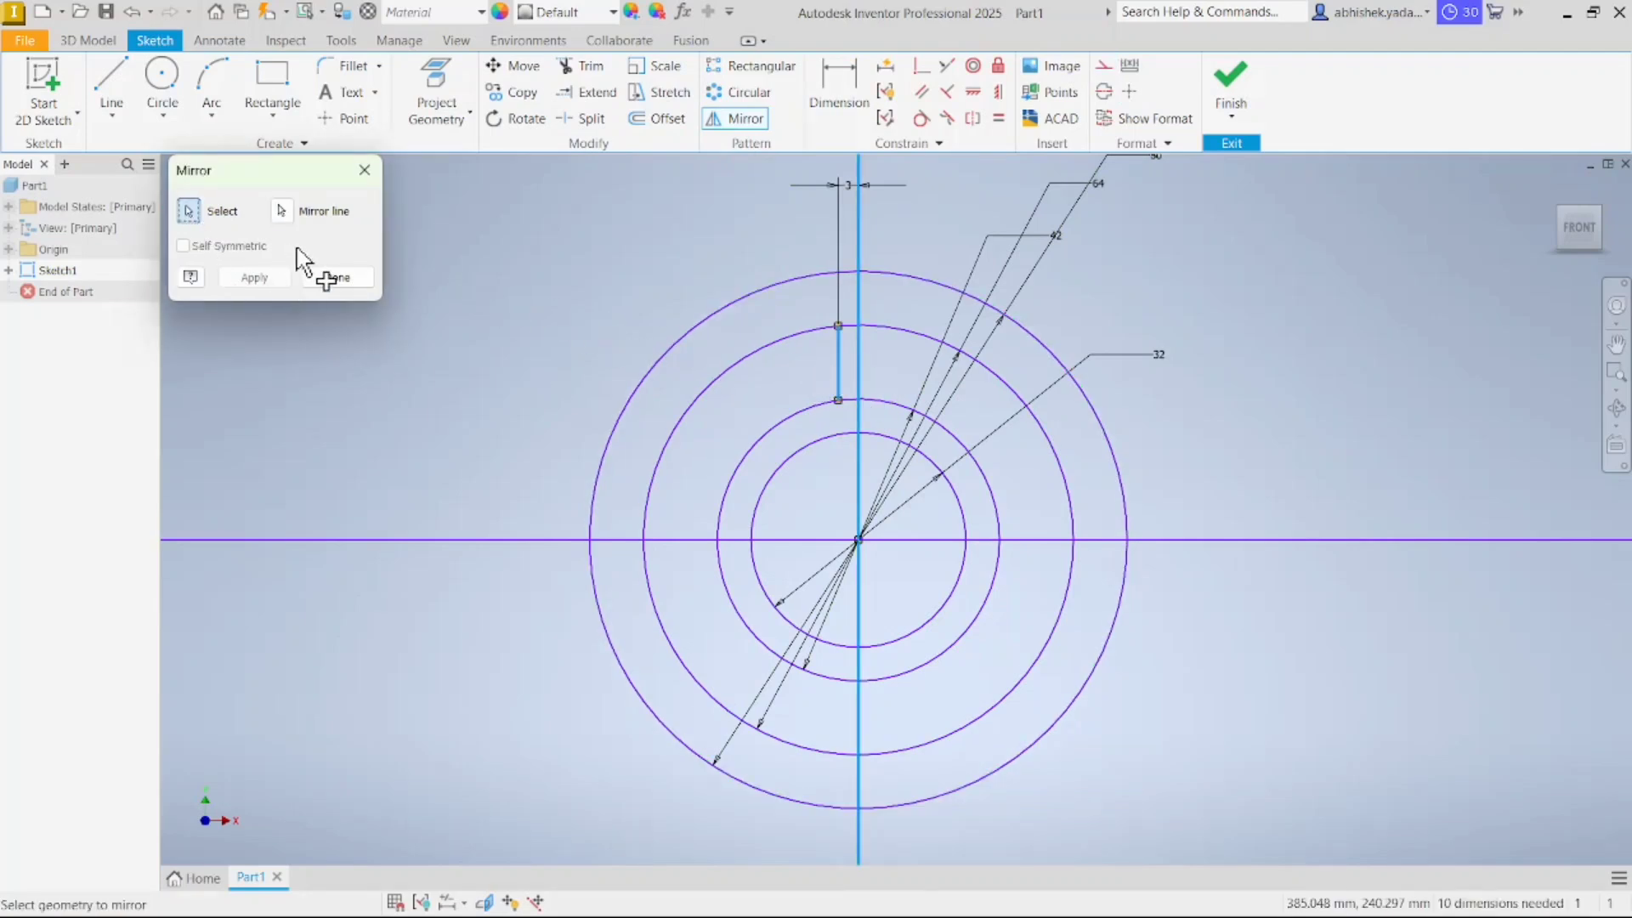
{"action": "left_click", "coordinate": [605, 315]}
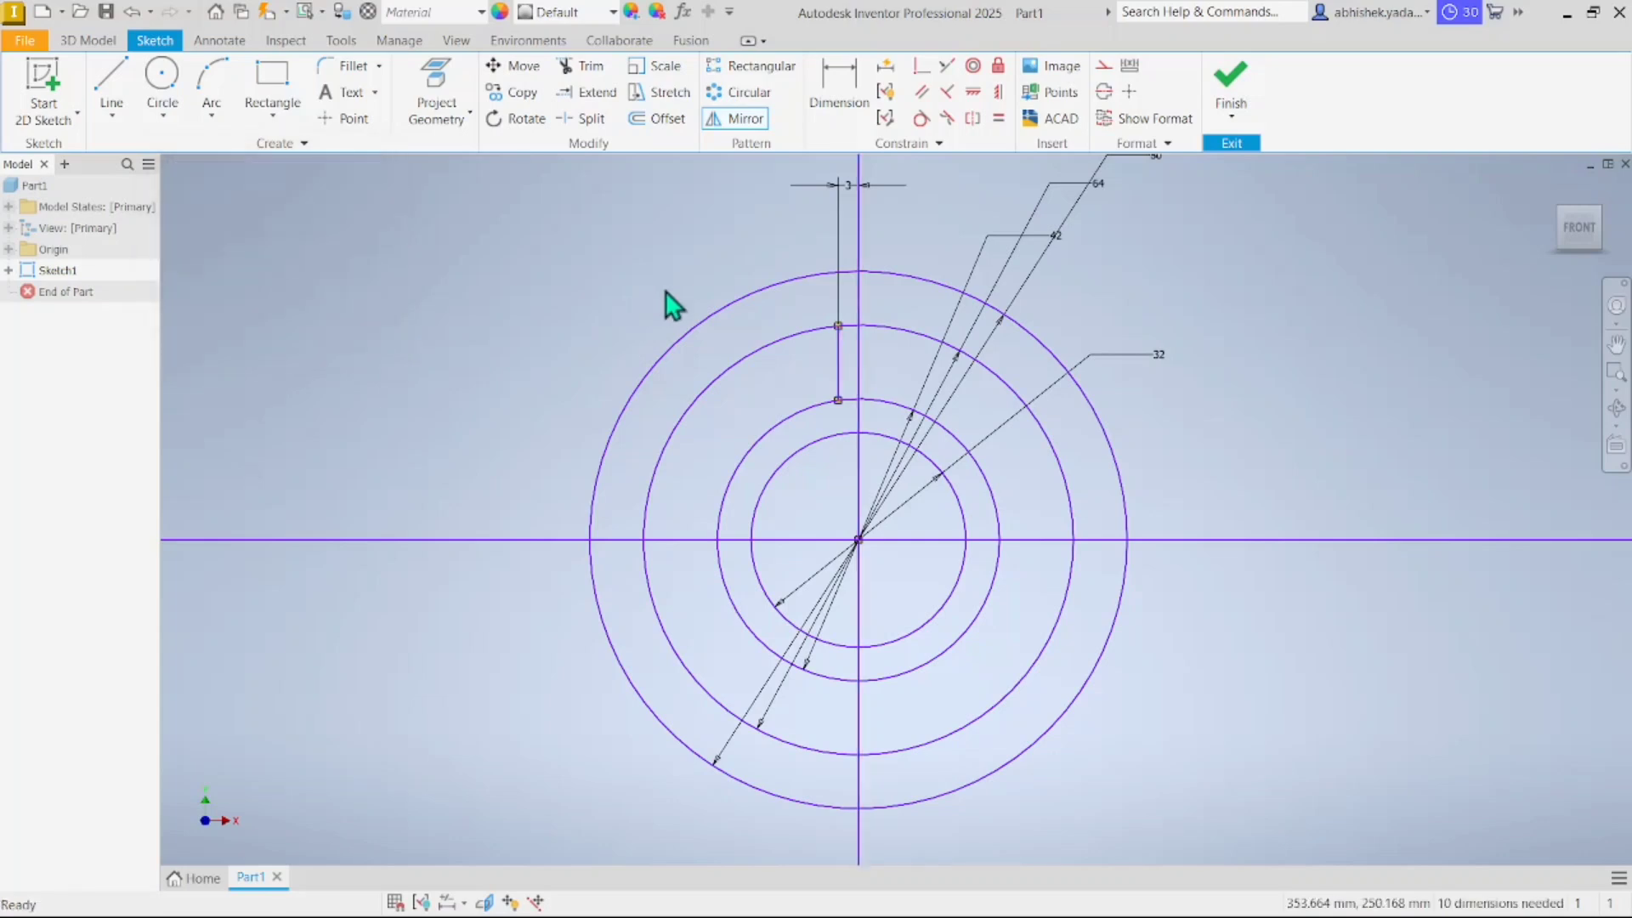
Mirror the short vertical spoke line about the vertical centre line
{"action": "left_click", "coordinate": [839, 363]}
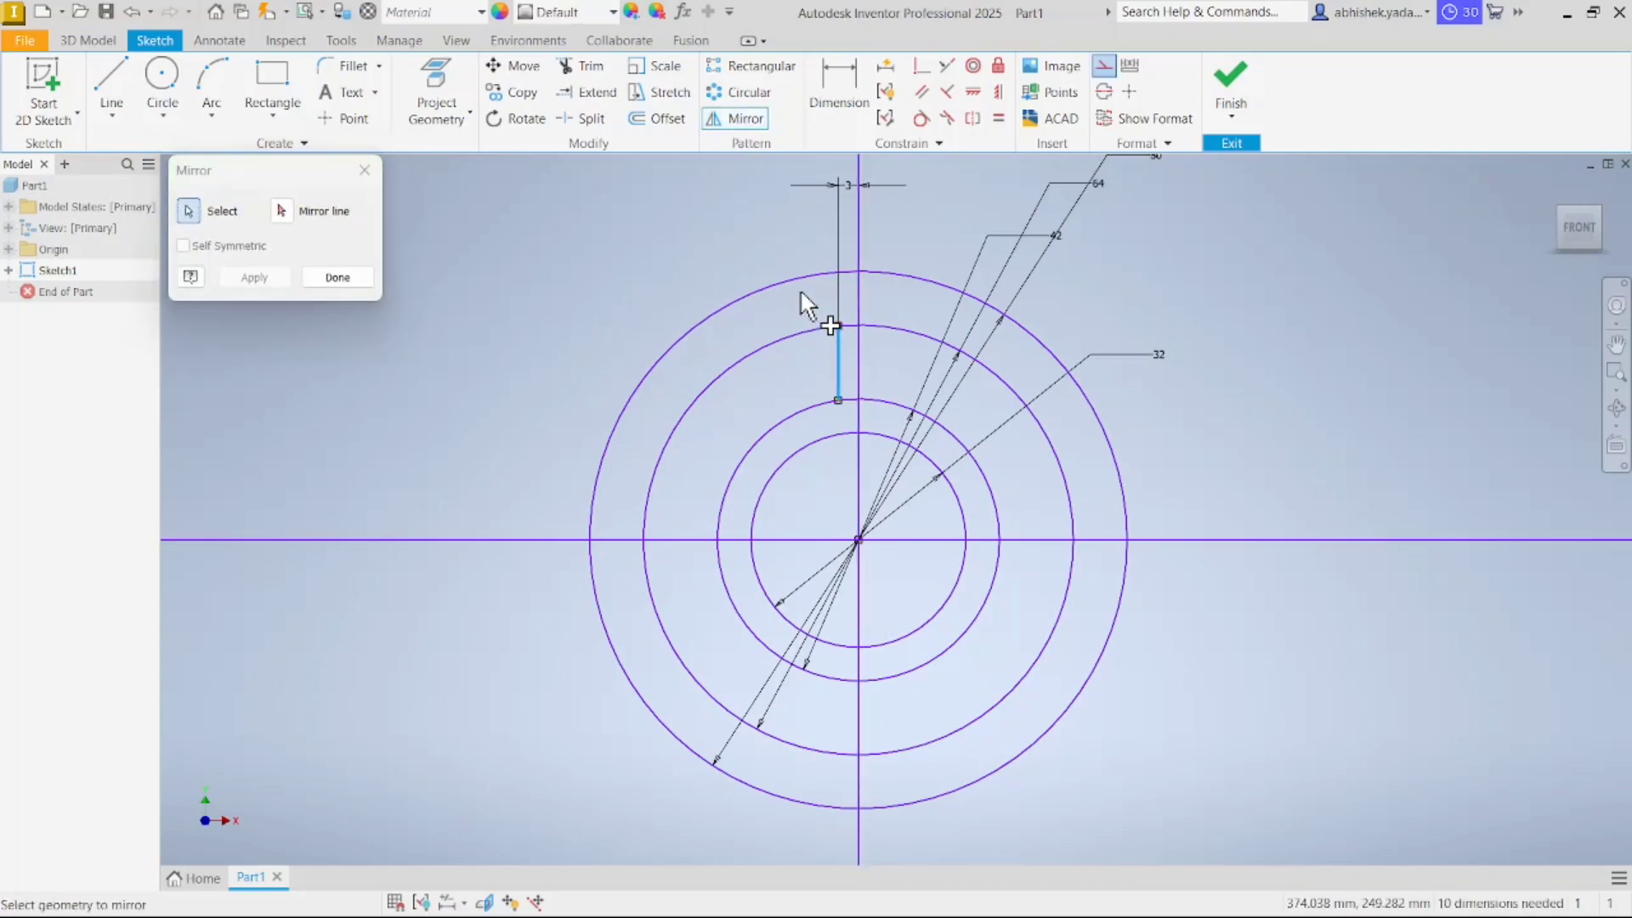
{"action": "left_click", "coordinate": [860, 310]}
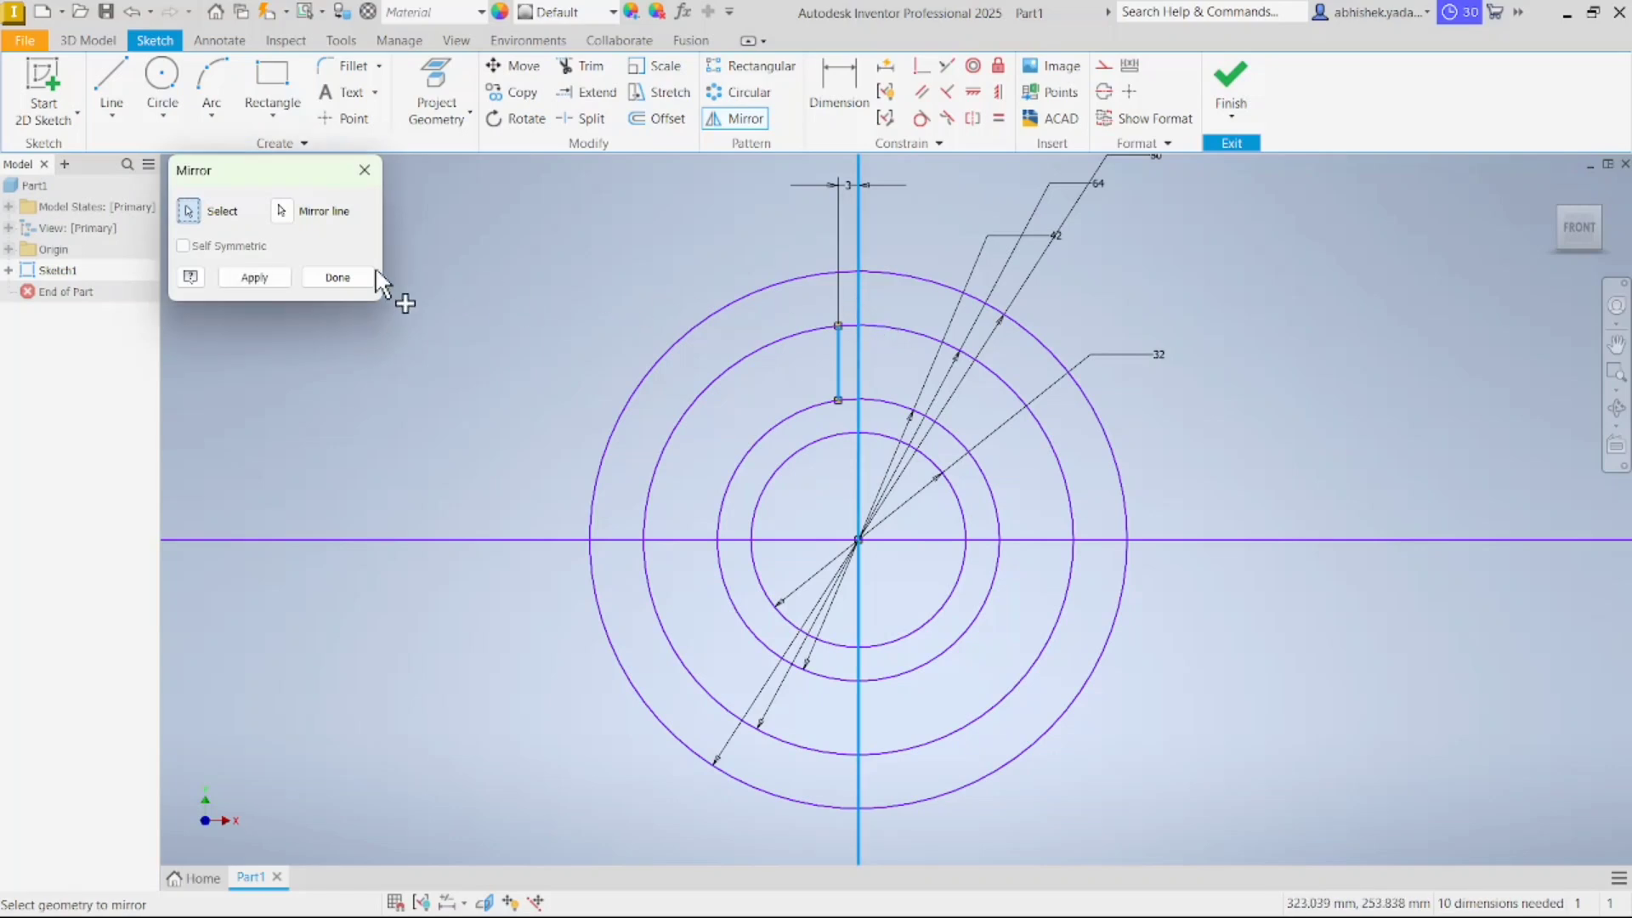
{"action": "left_click", "coordinate": [274, 281]}
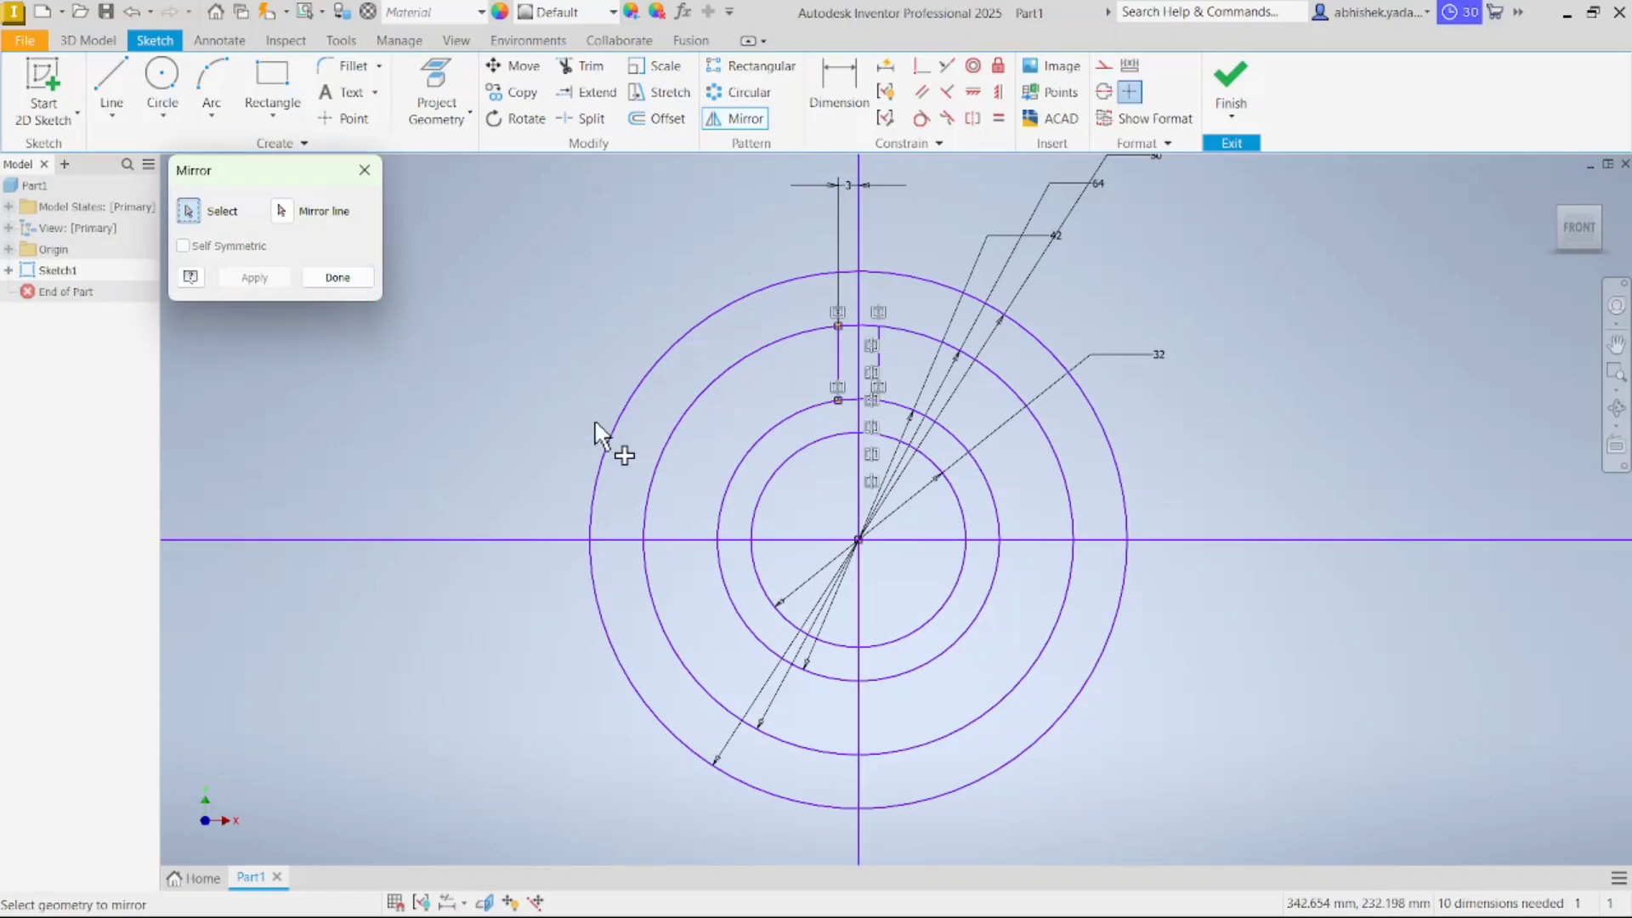
{"action": "left_click", "coordinate": [338, 277]}
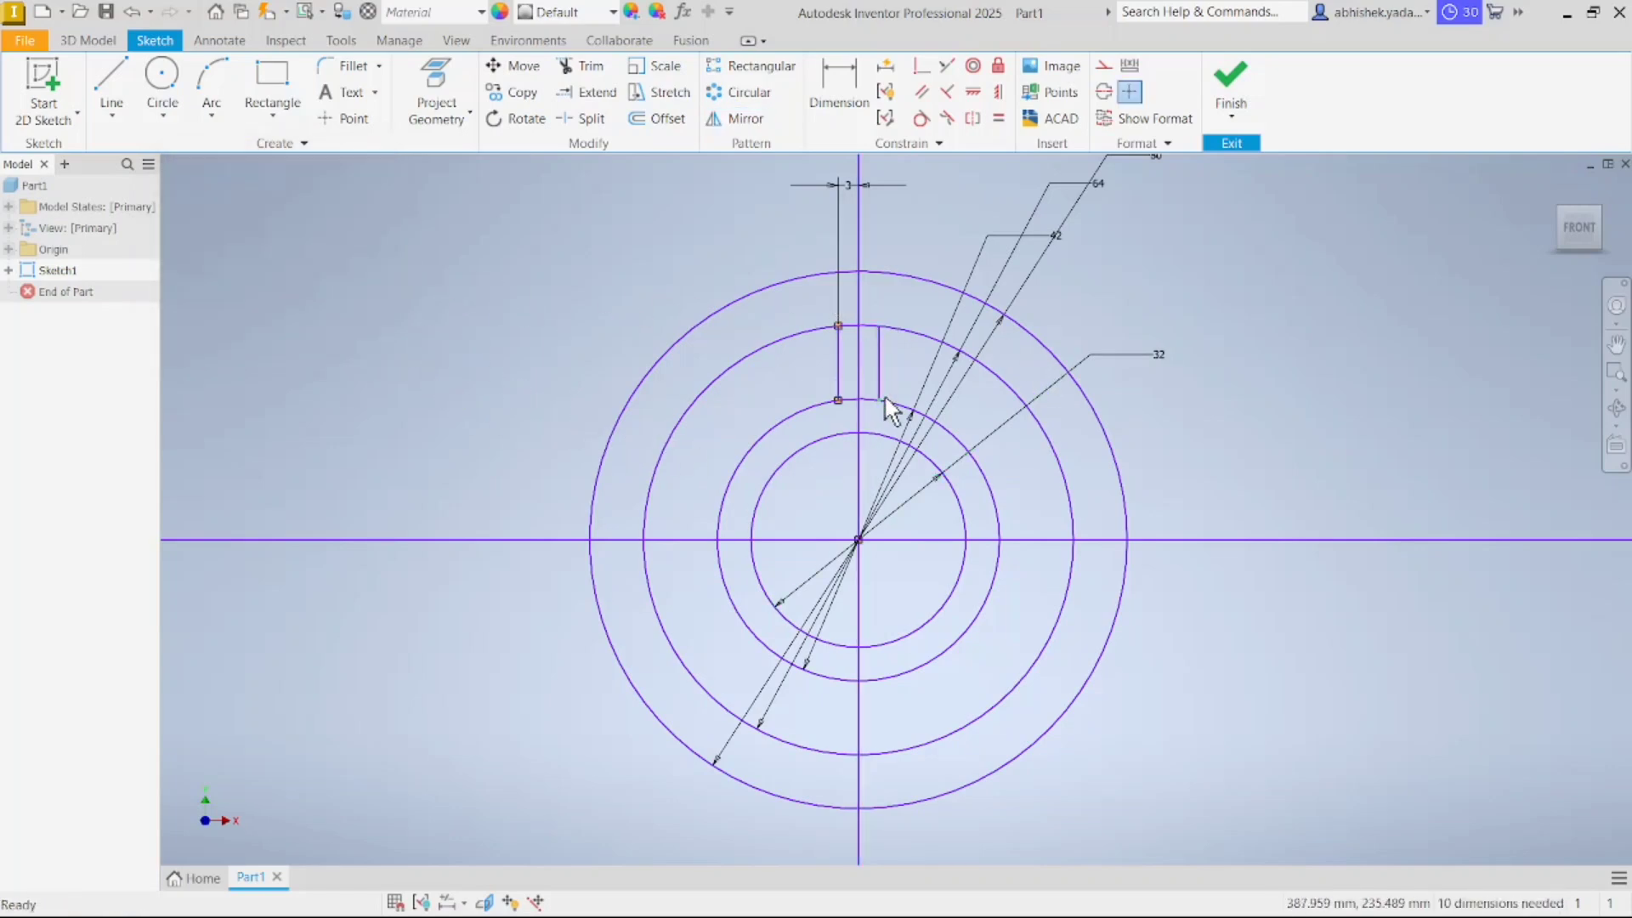
Try to dimension the mirrored spoke line's distance from the vertical centre line
{"action": "left_click", "coordinate": [841, 95]}
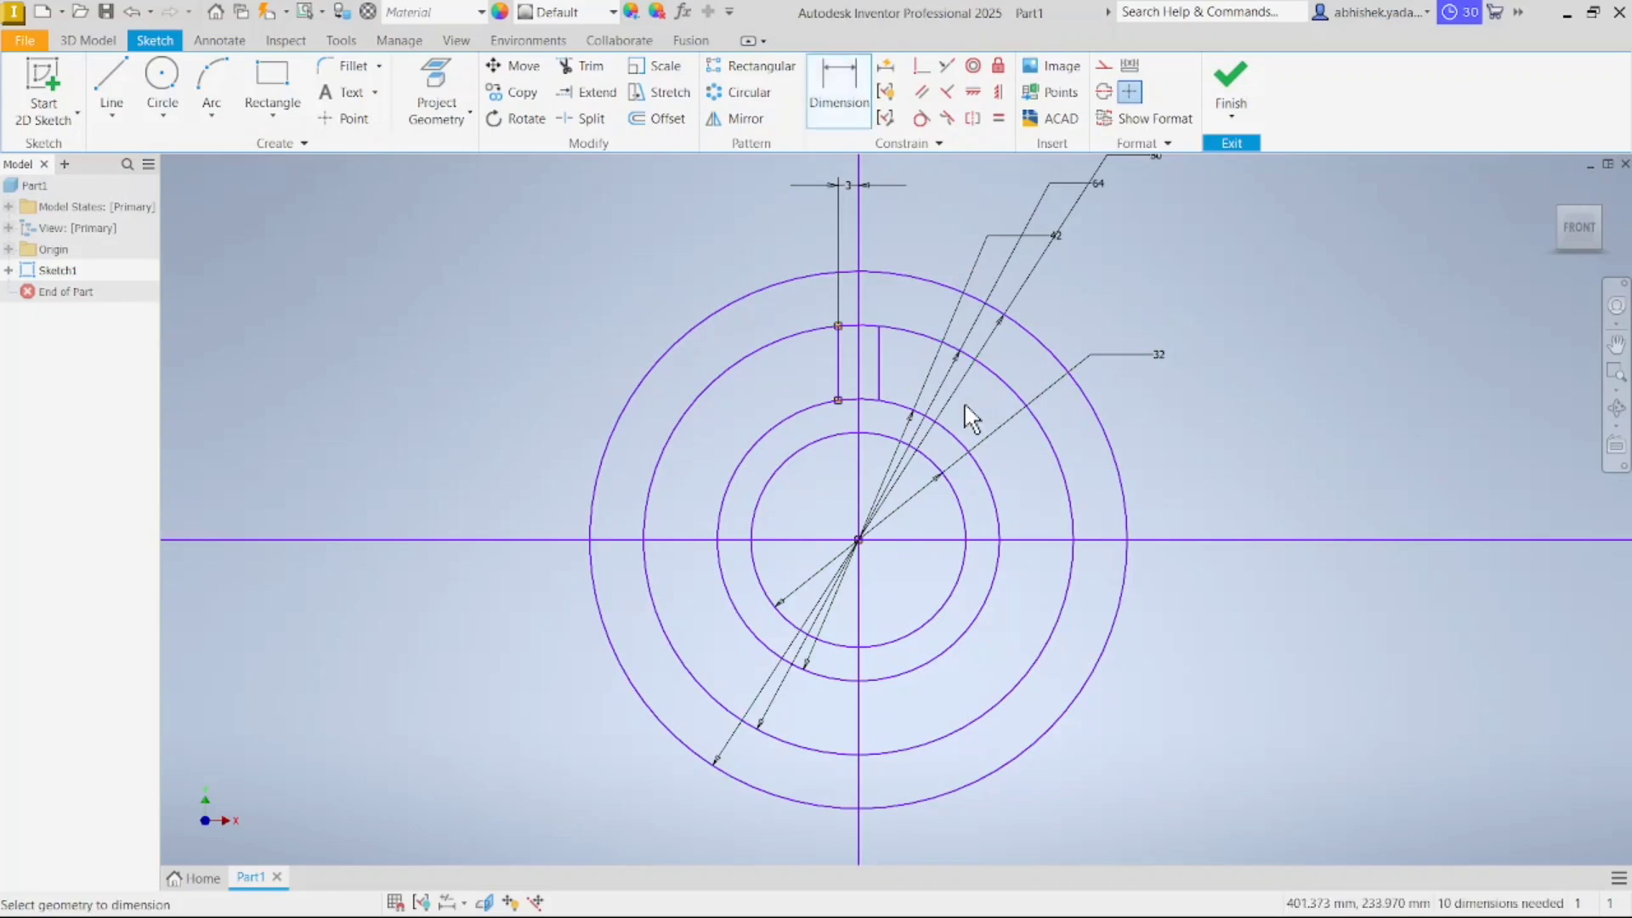
{"action": "left_click", "coordinate": [860, 376]}
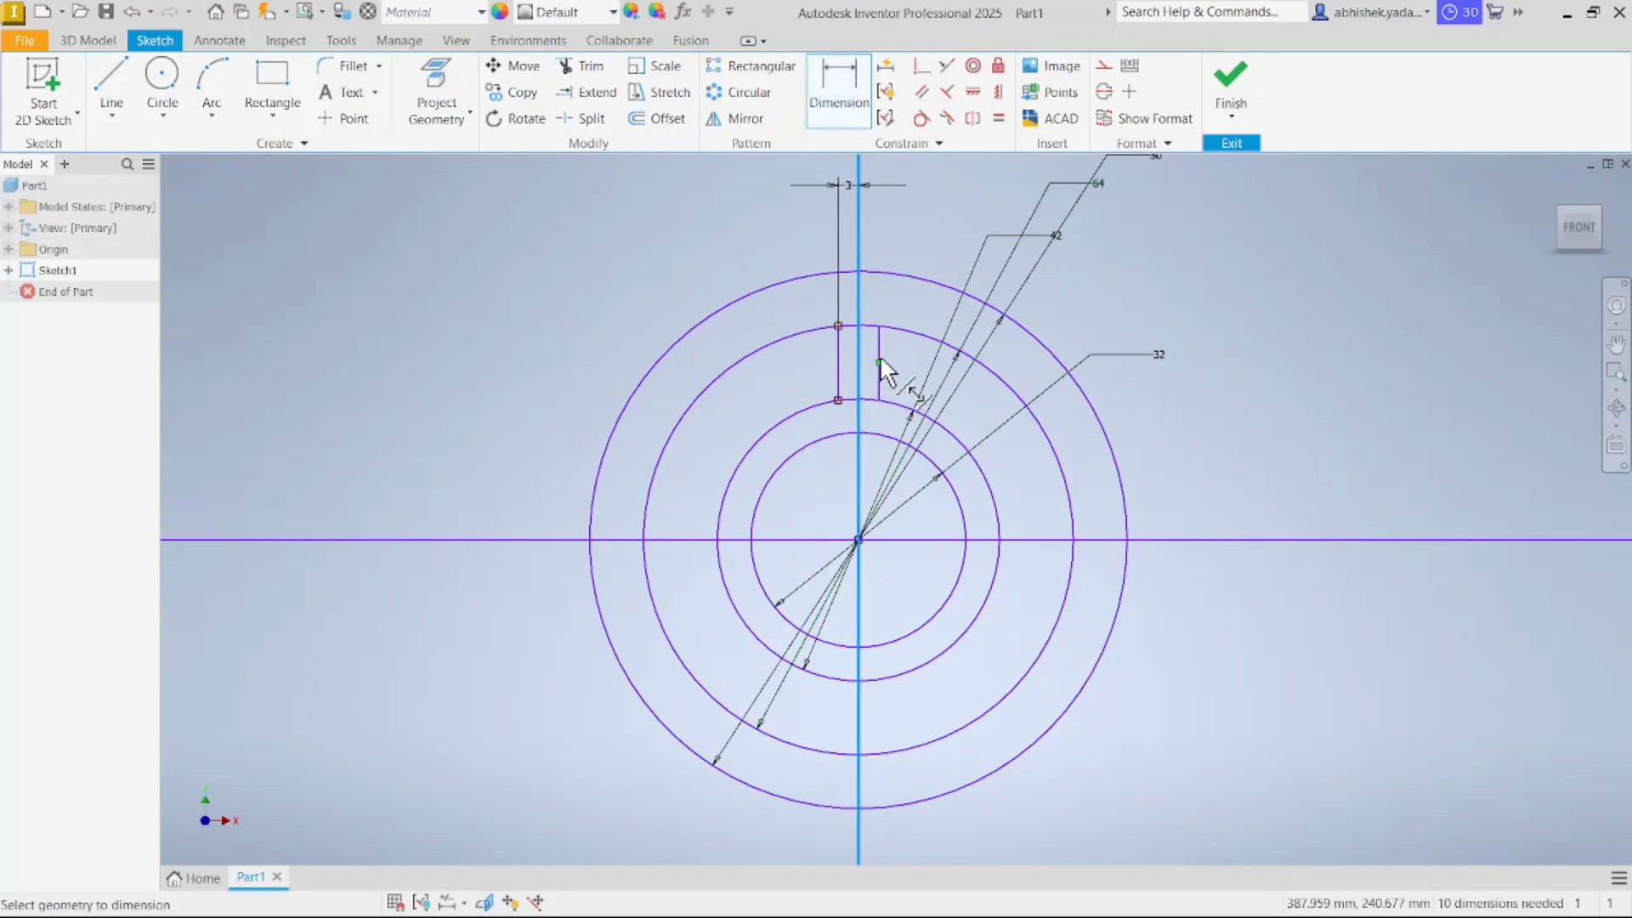
{"action": "left_click", "coordinate": [878, 355]}
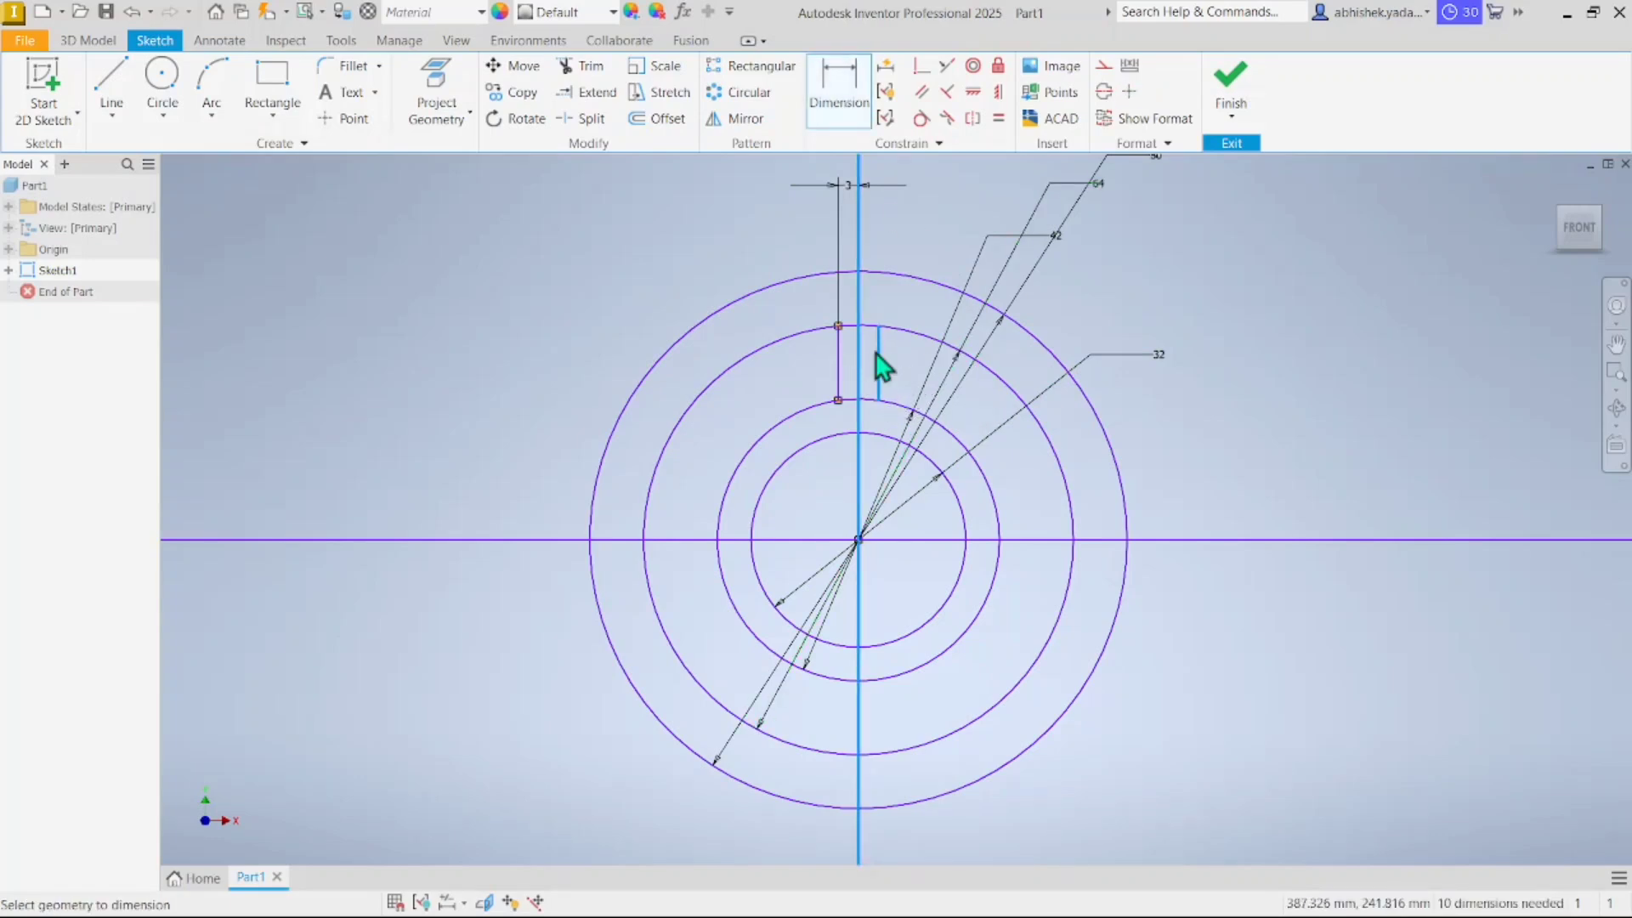
{"action": "left_click", "coordinate": [879, 187]}
{"action": "left_click", "coordinate": [360, 199]}
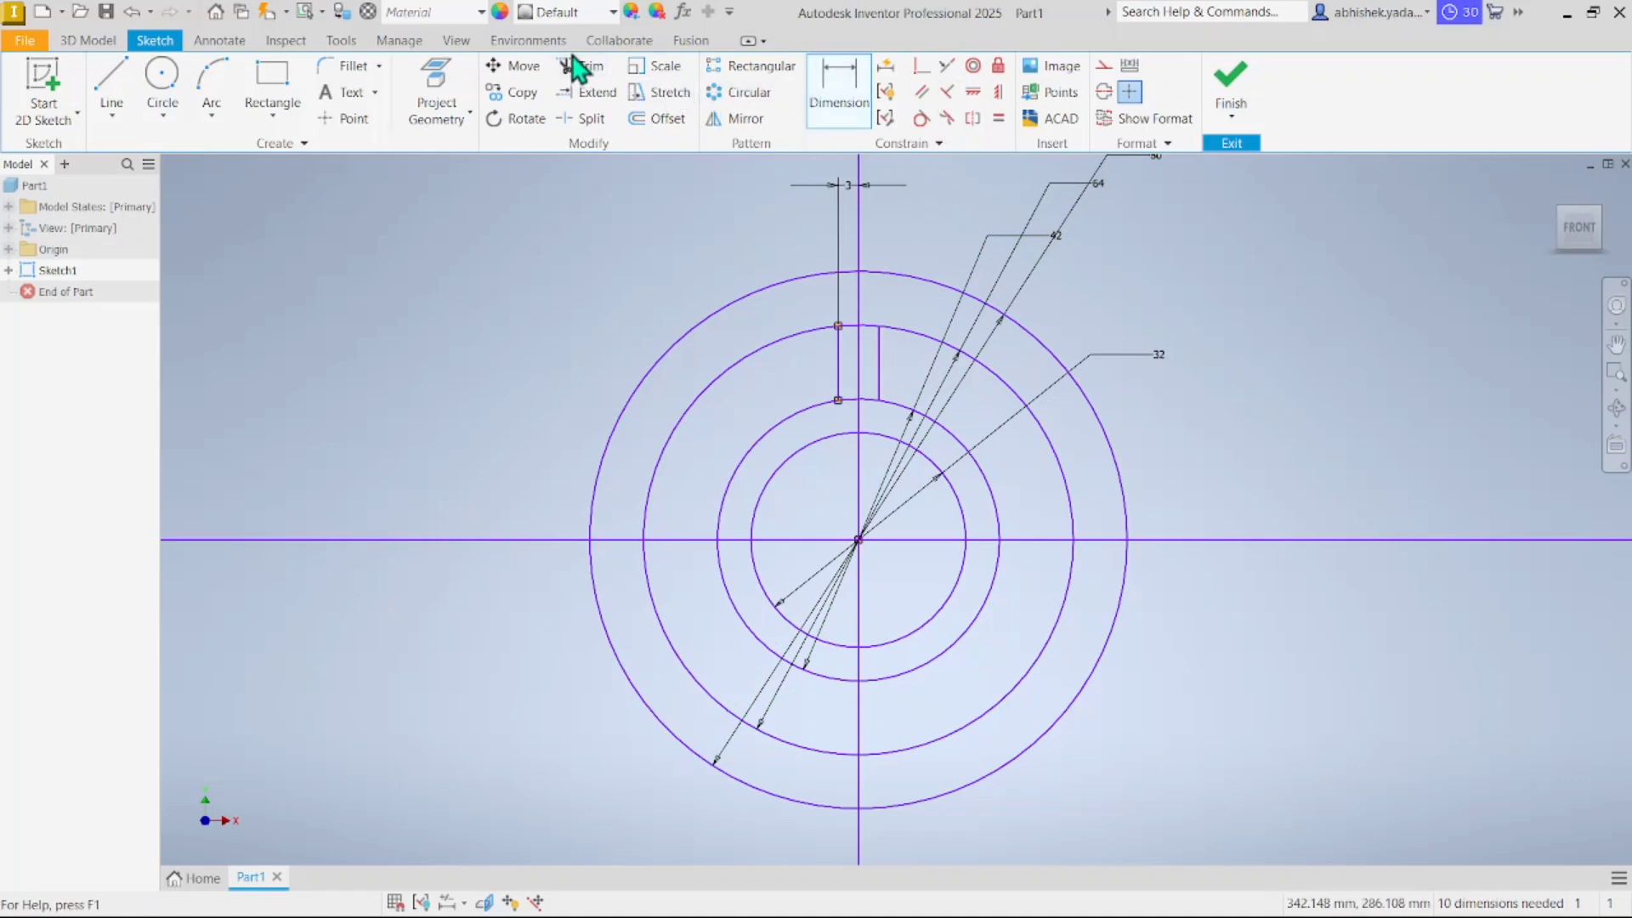
Trim the parts of the 64 mm and 42 mm circles lying between the two upper spoke lines
{"action": "left_click", "coordinate": [598, 70]}
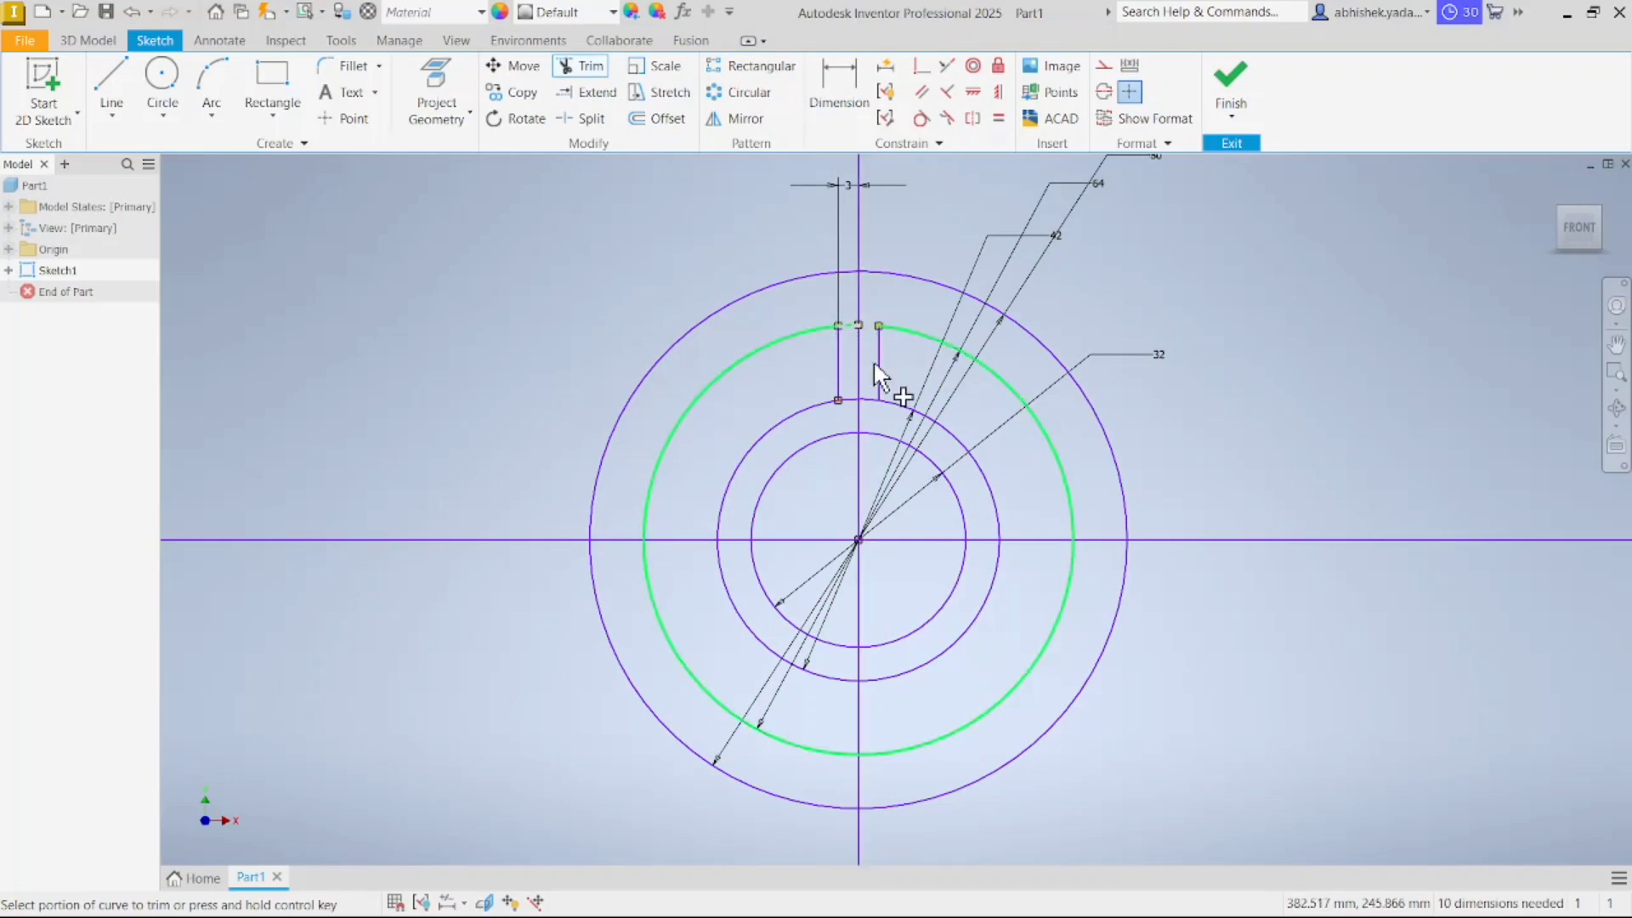
{"action": "left_click", "coordinate": [850, 330]}
{"action": "left_click", "coordinate": [852, 408]}
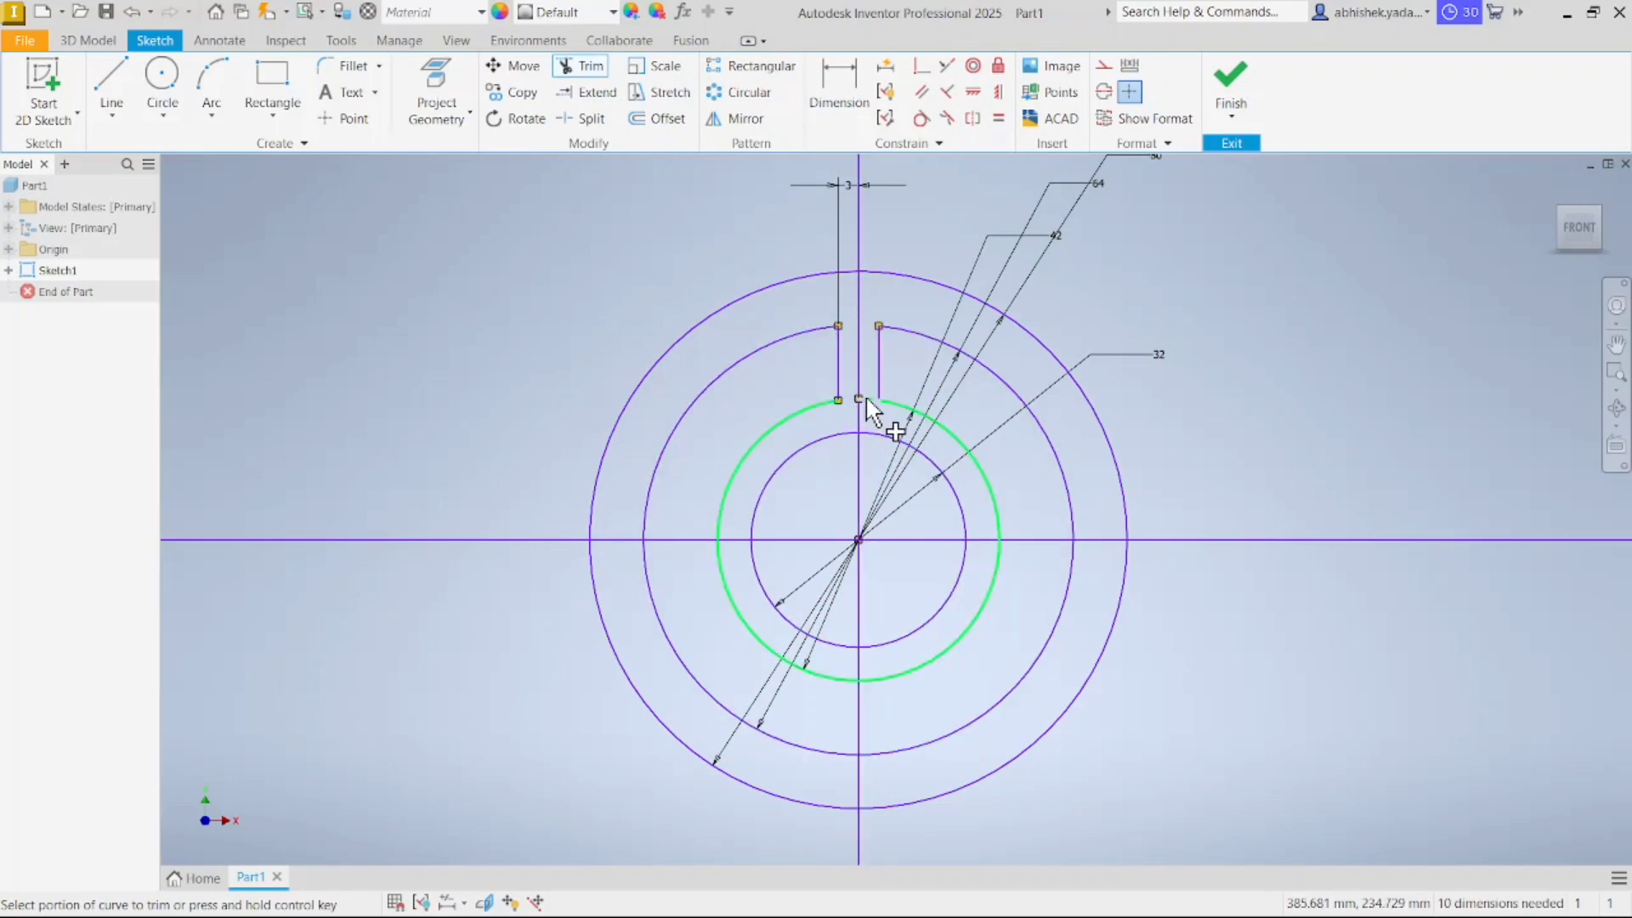
{"action": "scroll", "coordinate": [888, 408], "scroll_direction": "up", "scroll_amount": 3}
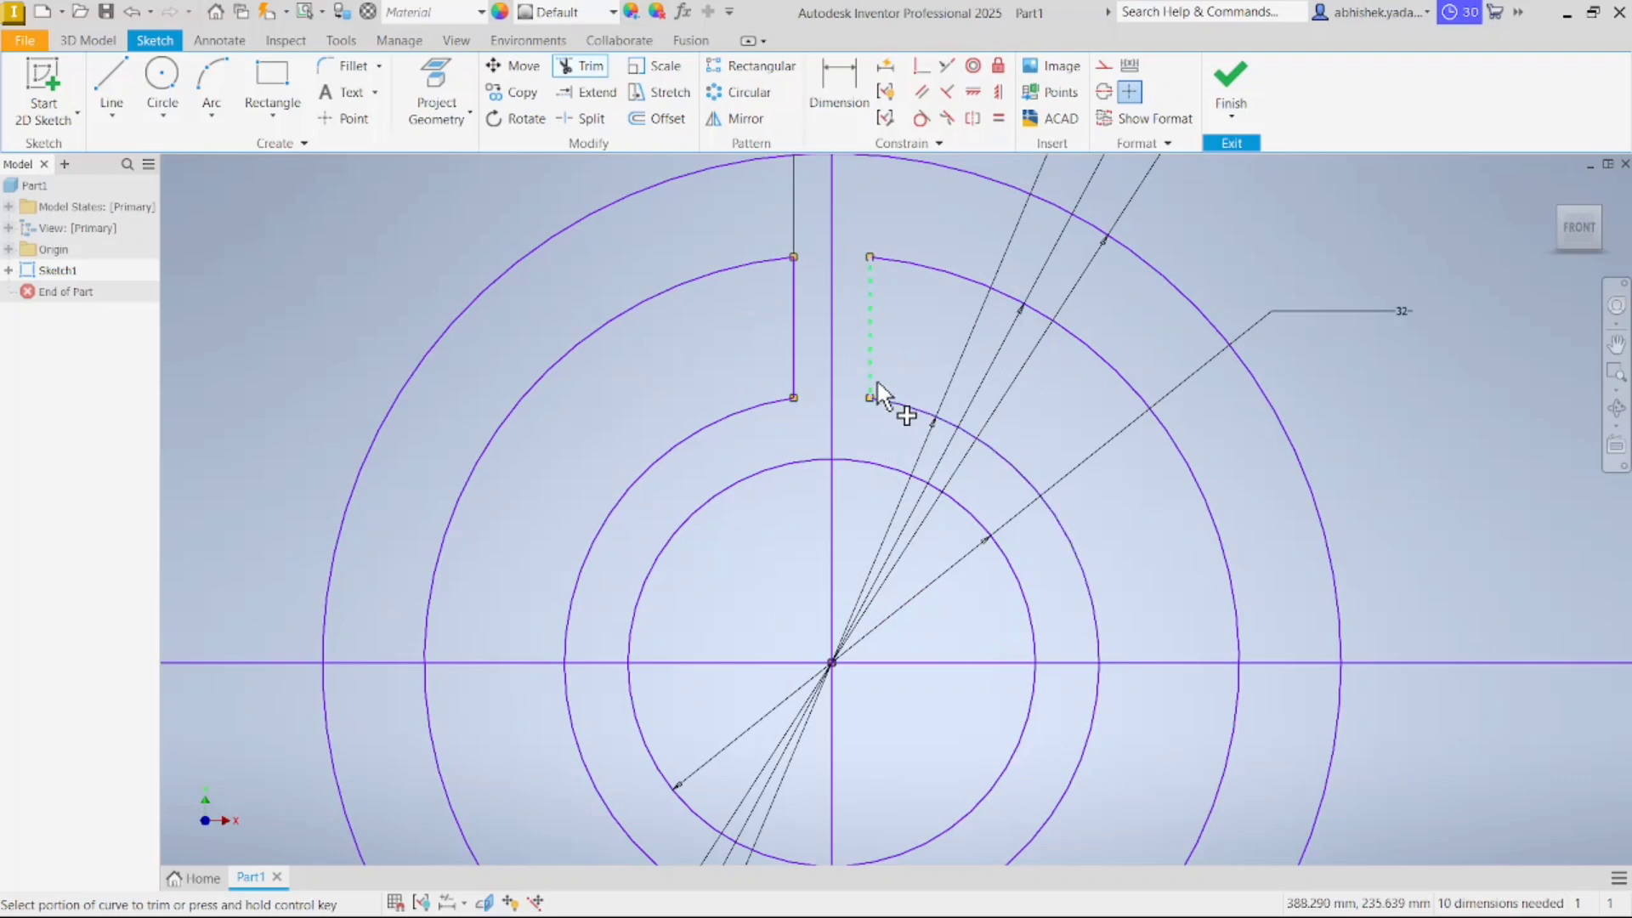
Create a circular pattern of the two spoke lines about the circle centre with 6 instances over 360 degrees
{"action": "scroll", "coordinate": [875, 390], "scroll_direction": "down", "scroll_amount": 3}
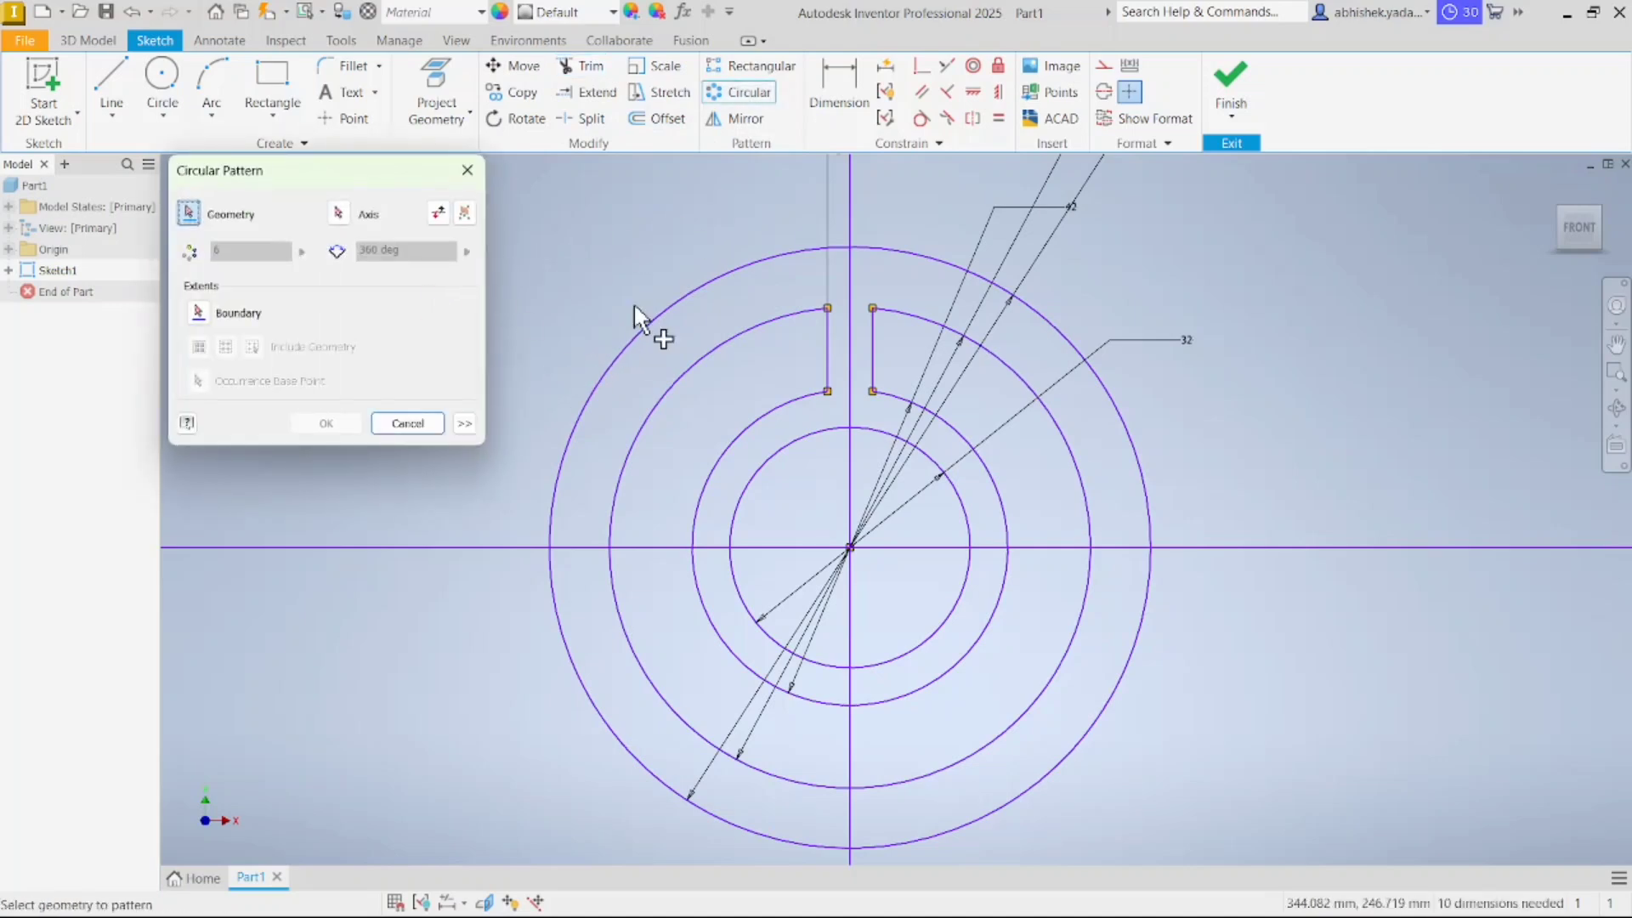
{"action": "left_click", "coordinate": [829, 355]}
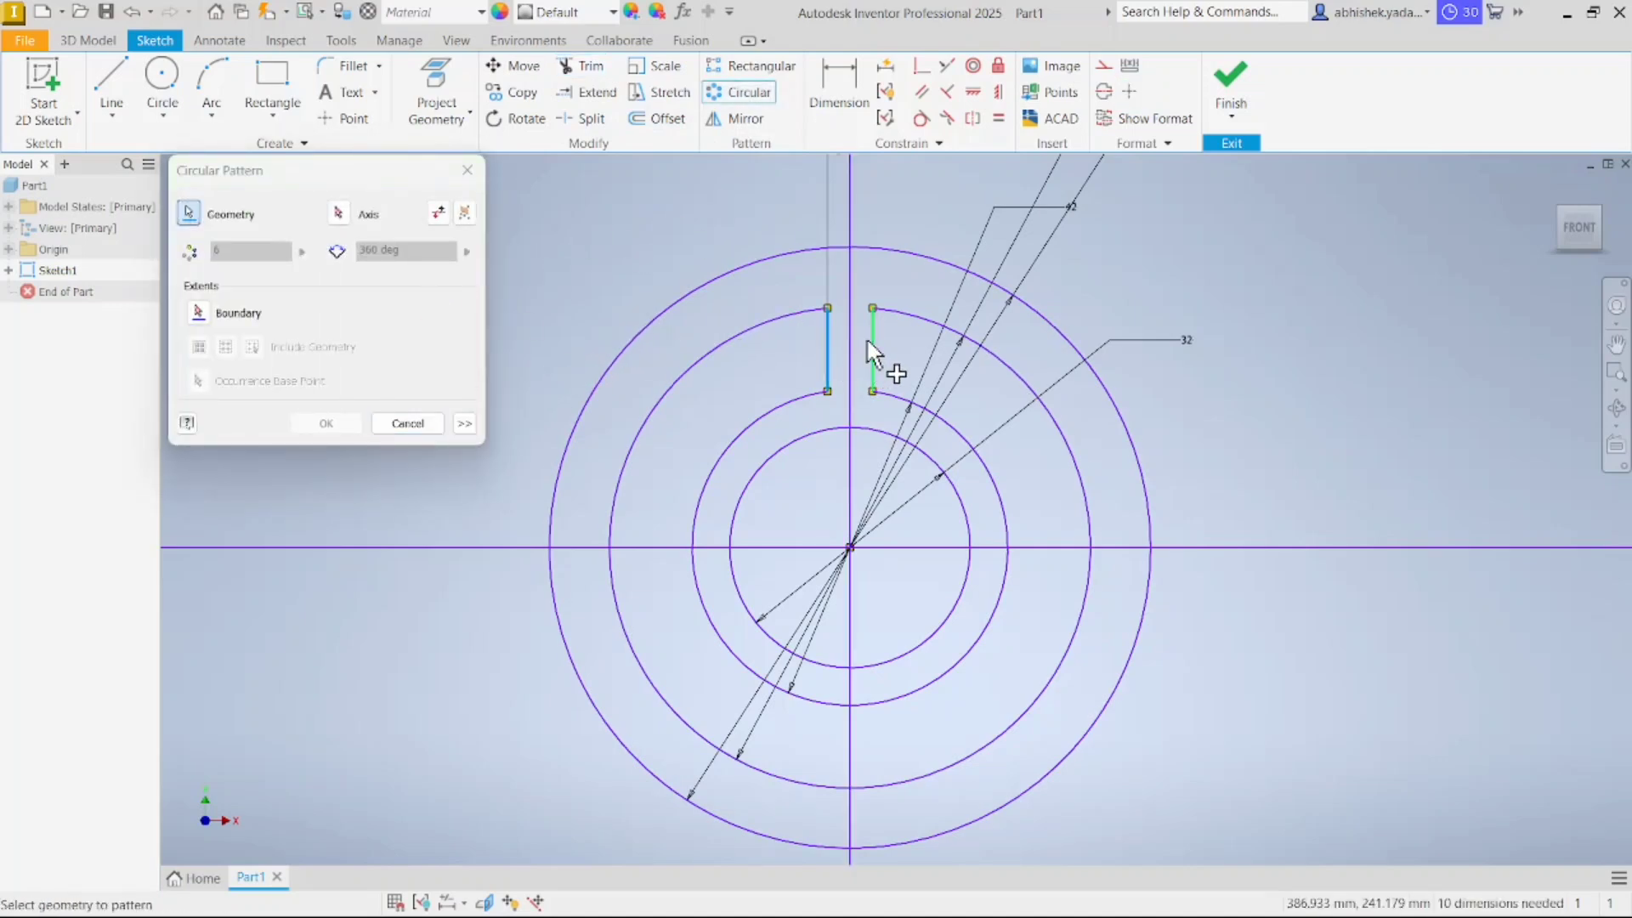
{"action": "left_click", "coordinate": [871, 353]}
{"action": "left_click", "coordinate": [338, 214]}
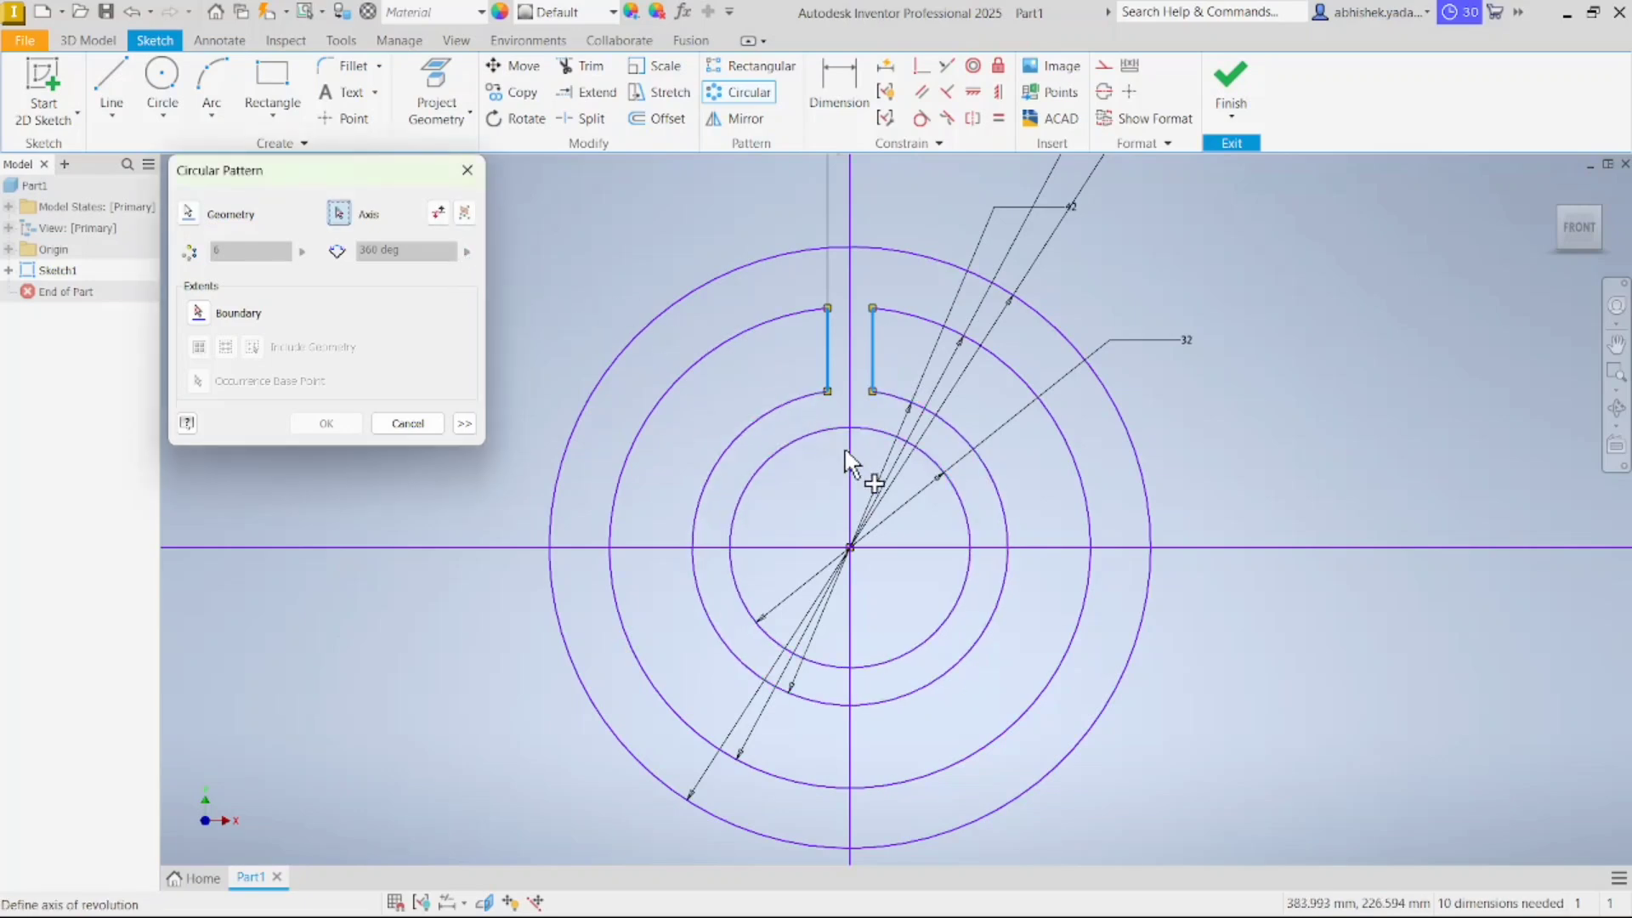
{"action": "left_click", "coordinate": [851, 549]}
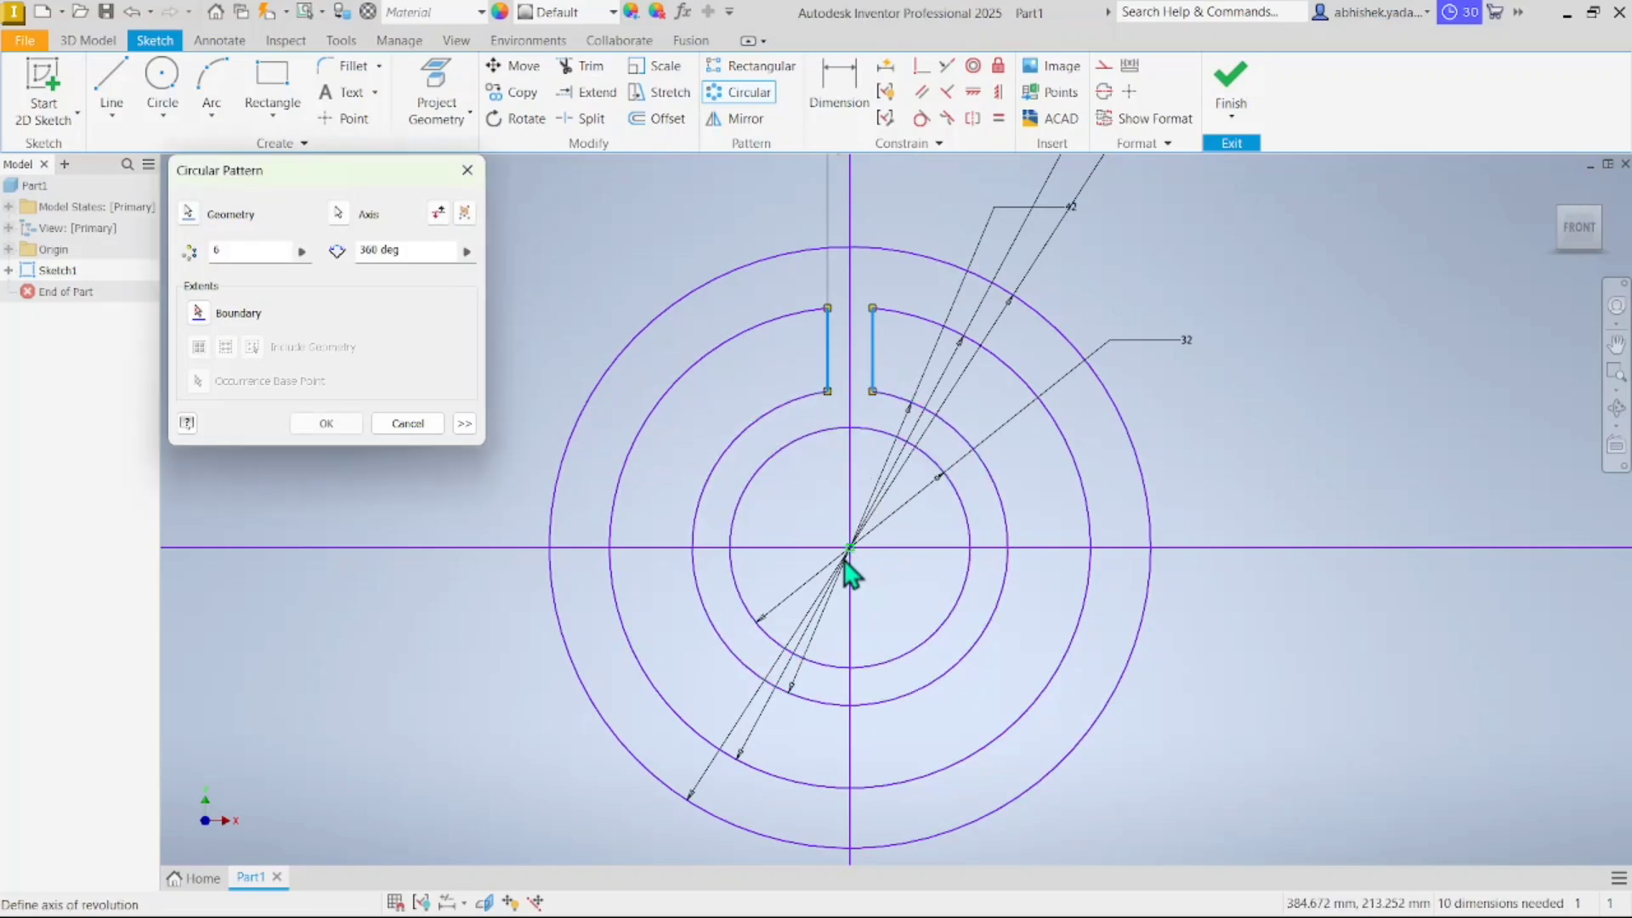
{"action": "left_click", "coordinate": [324, 421]}
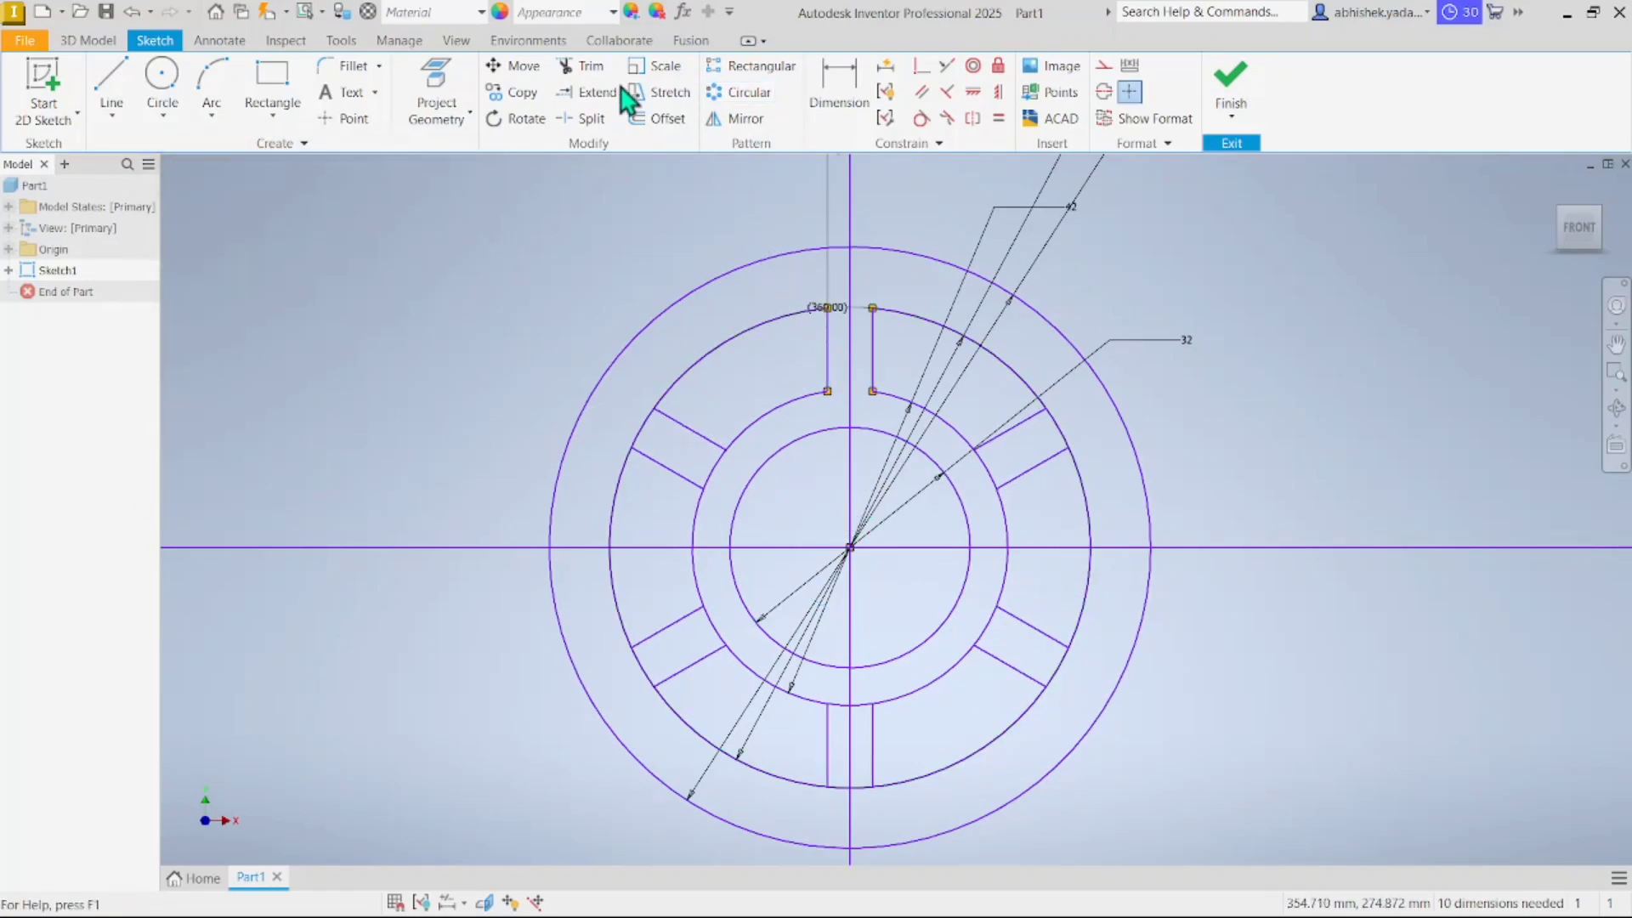
Trim the segments of the 64 mm and 42 mm circles between the paired lines of the five remaining spokes
{"action": "left_click", "coordinate": [580, 66]}
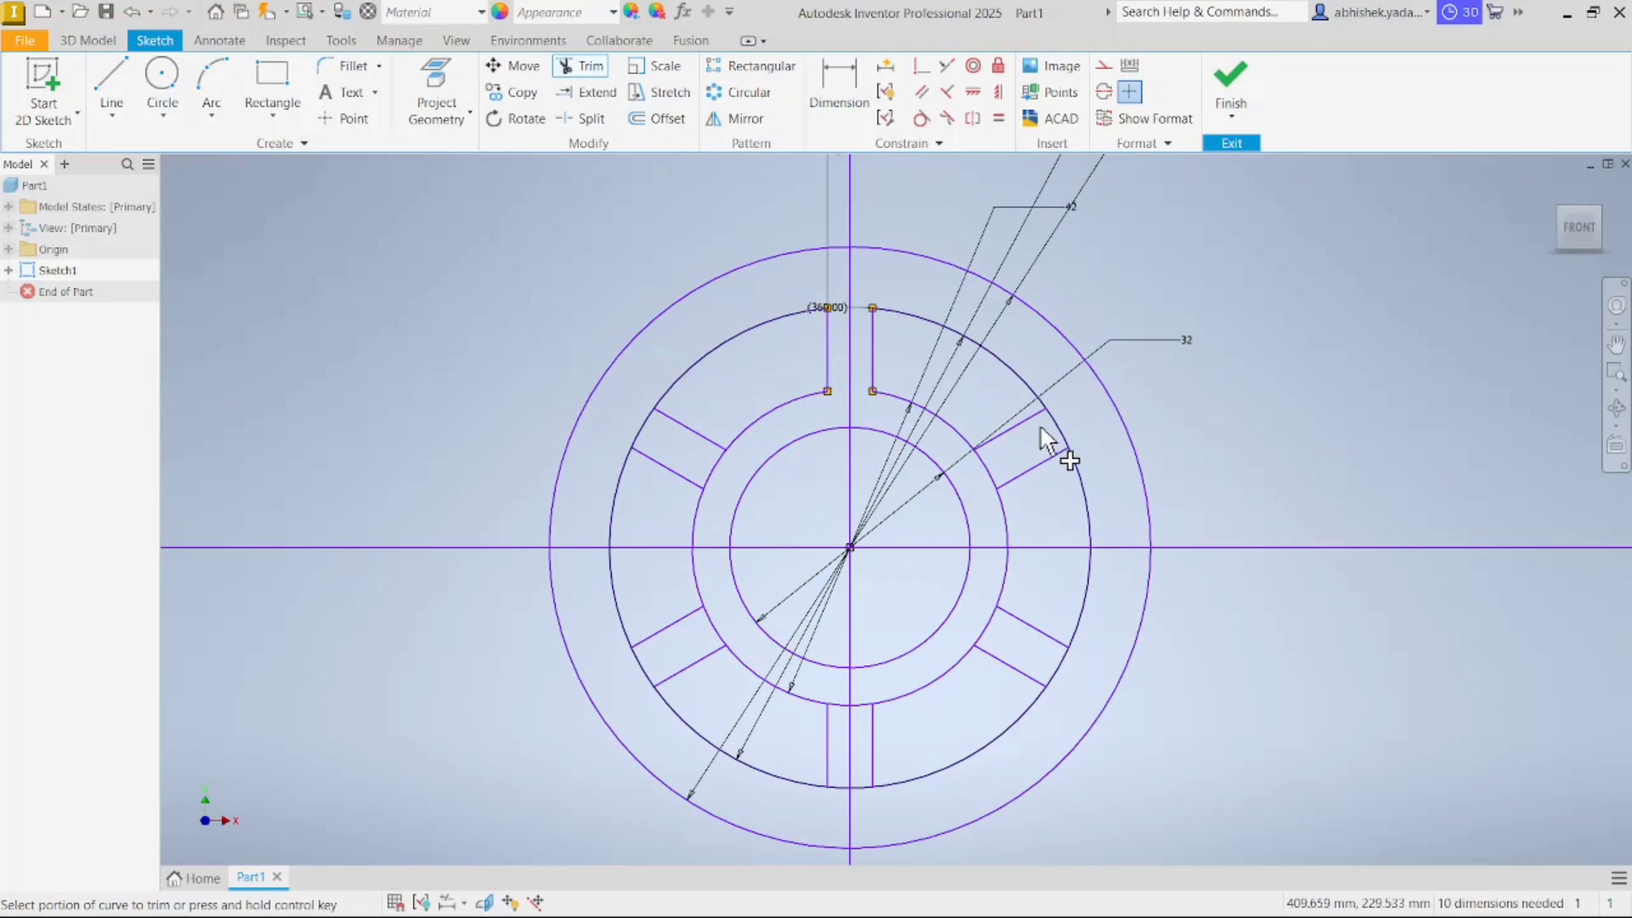
{"action": "left_click", "coordinate": [1058, 438]}
{"action": "left_click", "coordinate": [989, 471]}
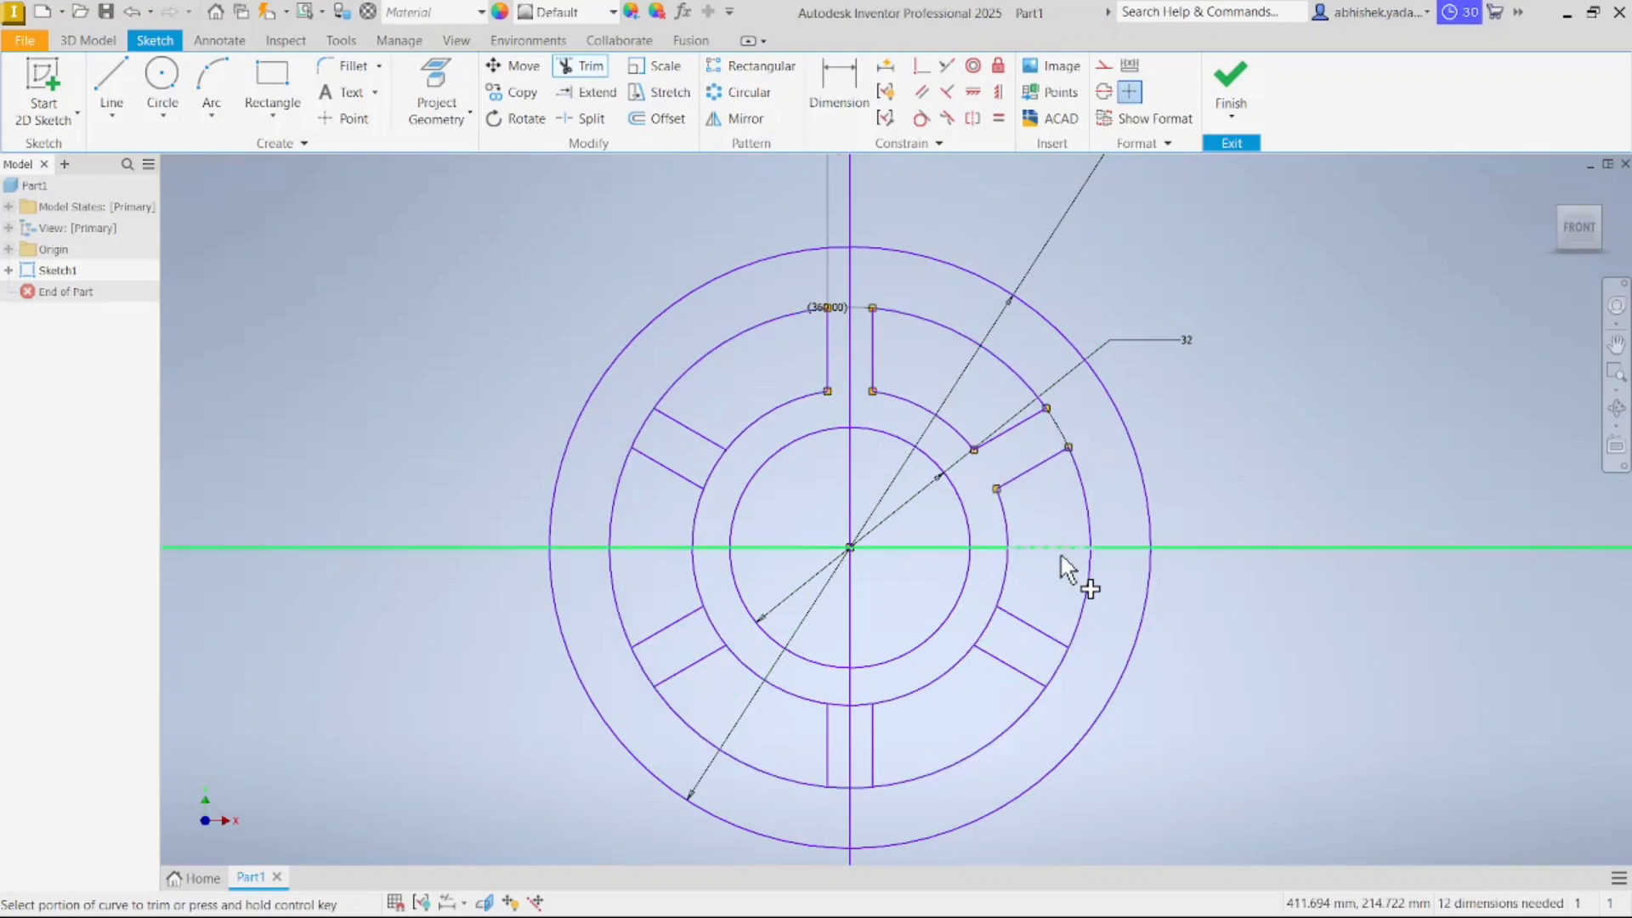
{"action": "left_click", "coordinate": [1058, 673]}
{"action": "left_click", "coordinate": [986, 627]}
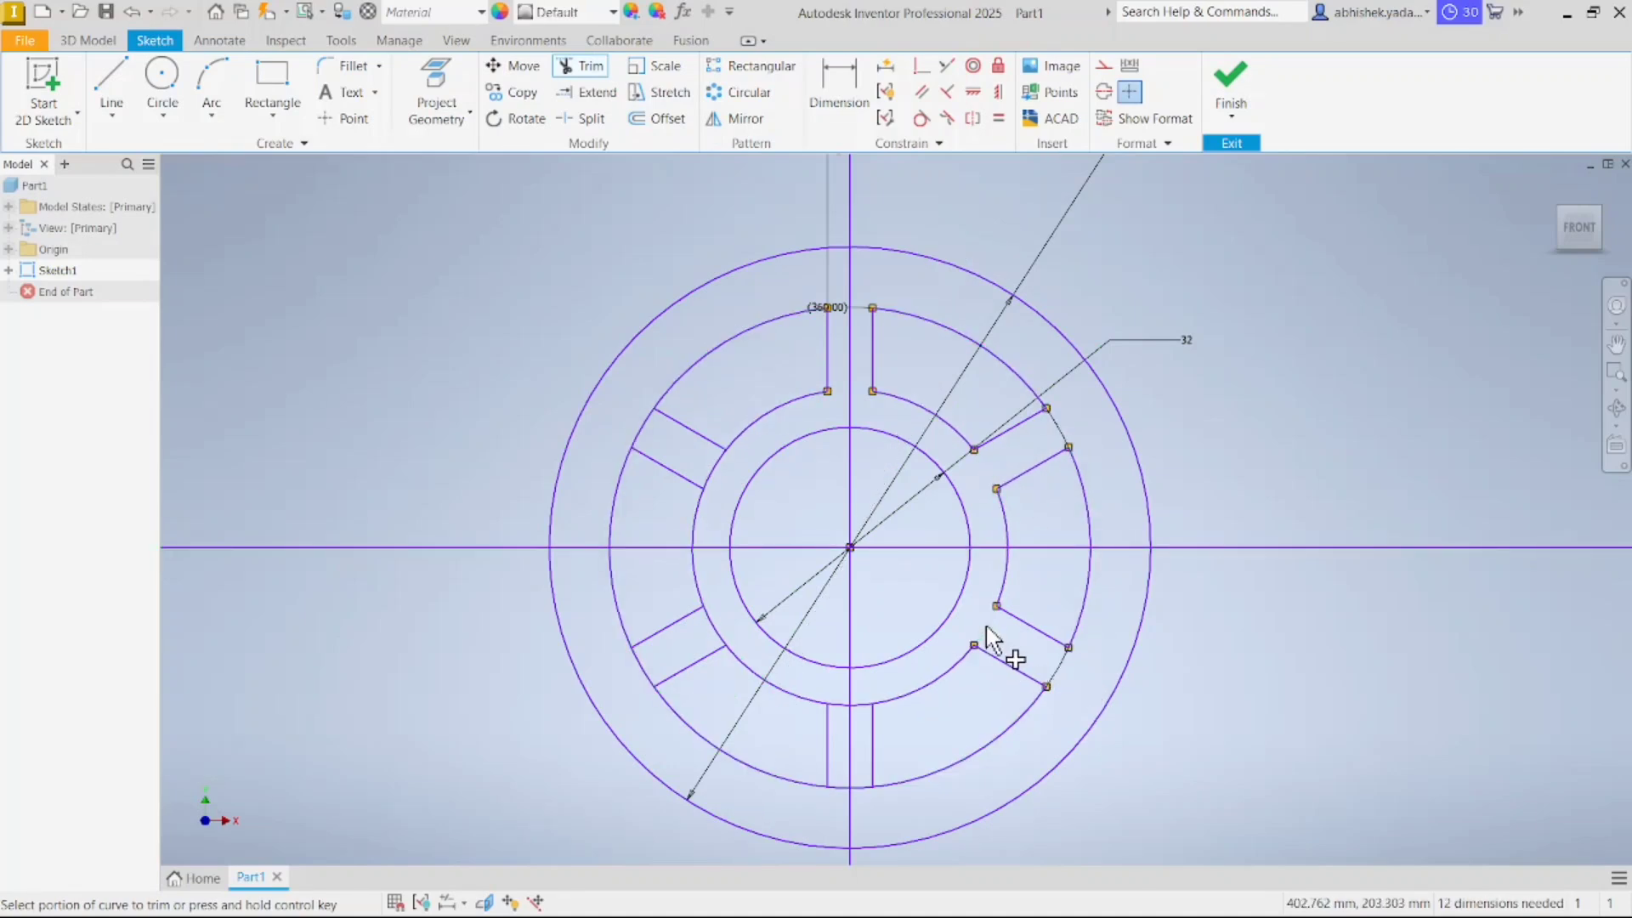
{"action": "left_click", "coordinate": [850, 787]}
{"action": "left_click", "coordinate": [860, 710]}
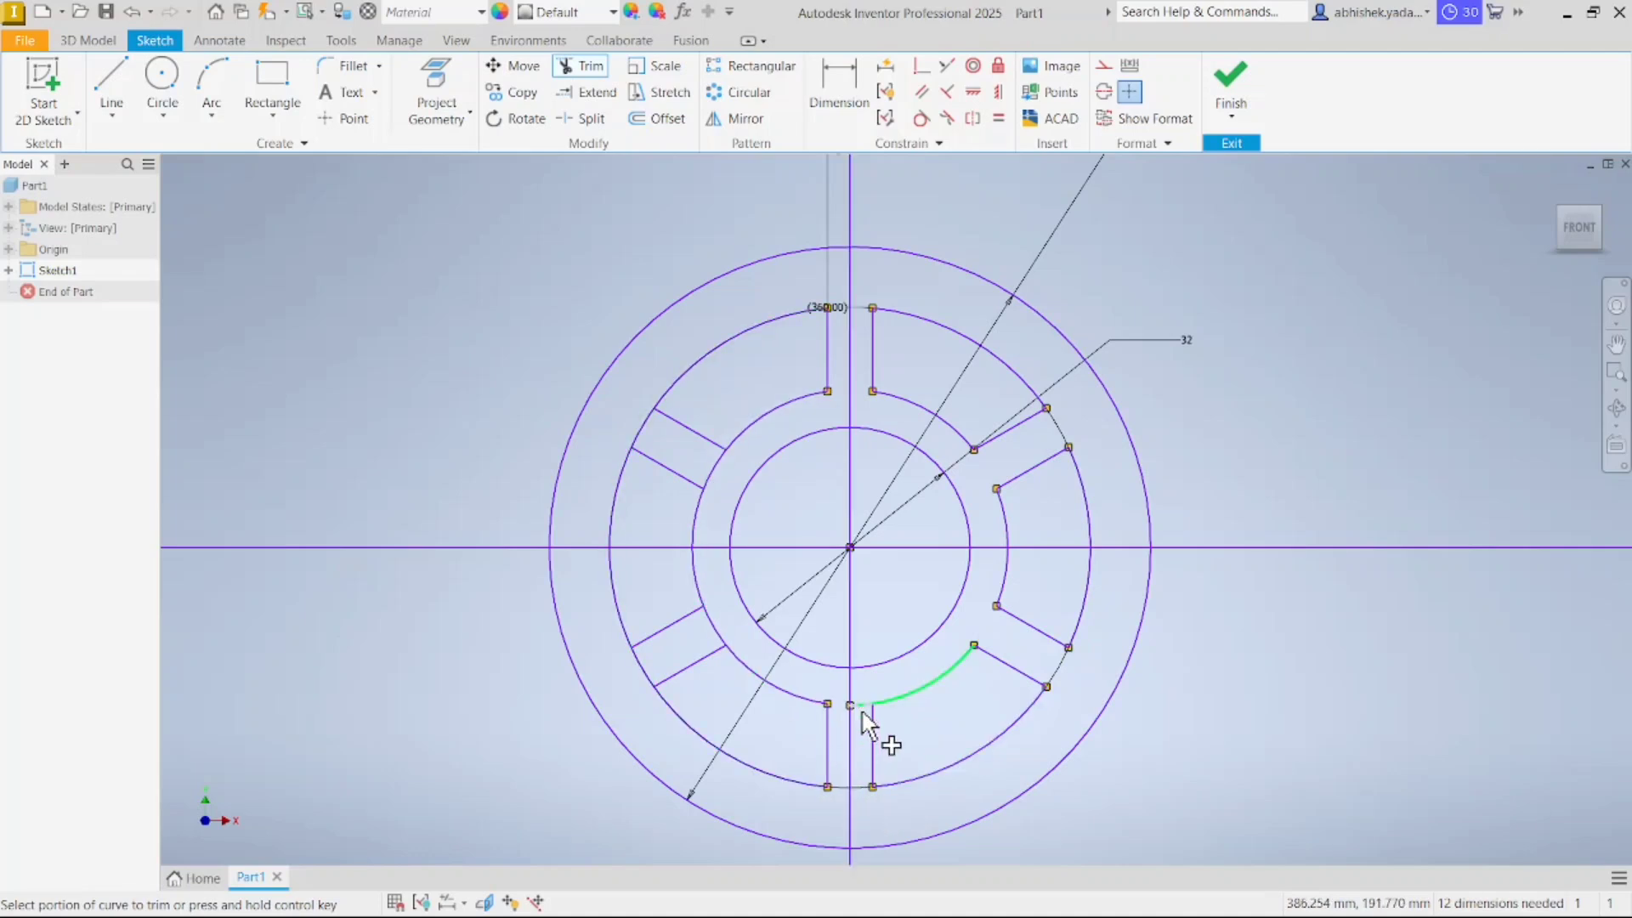
{"action": "left_click", "coordinate": [718, 636]}
{"action": "left_click", "coordinate": [648, 669]}
{"action": "left_click", "coordinate": [648, 440]}
{"action": "left_click", "coordinate": [714, 473]}
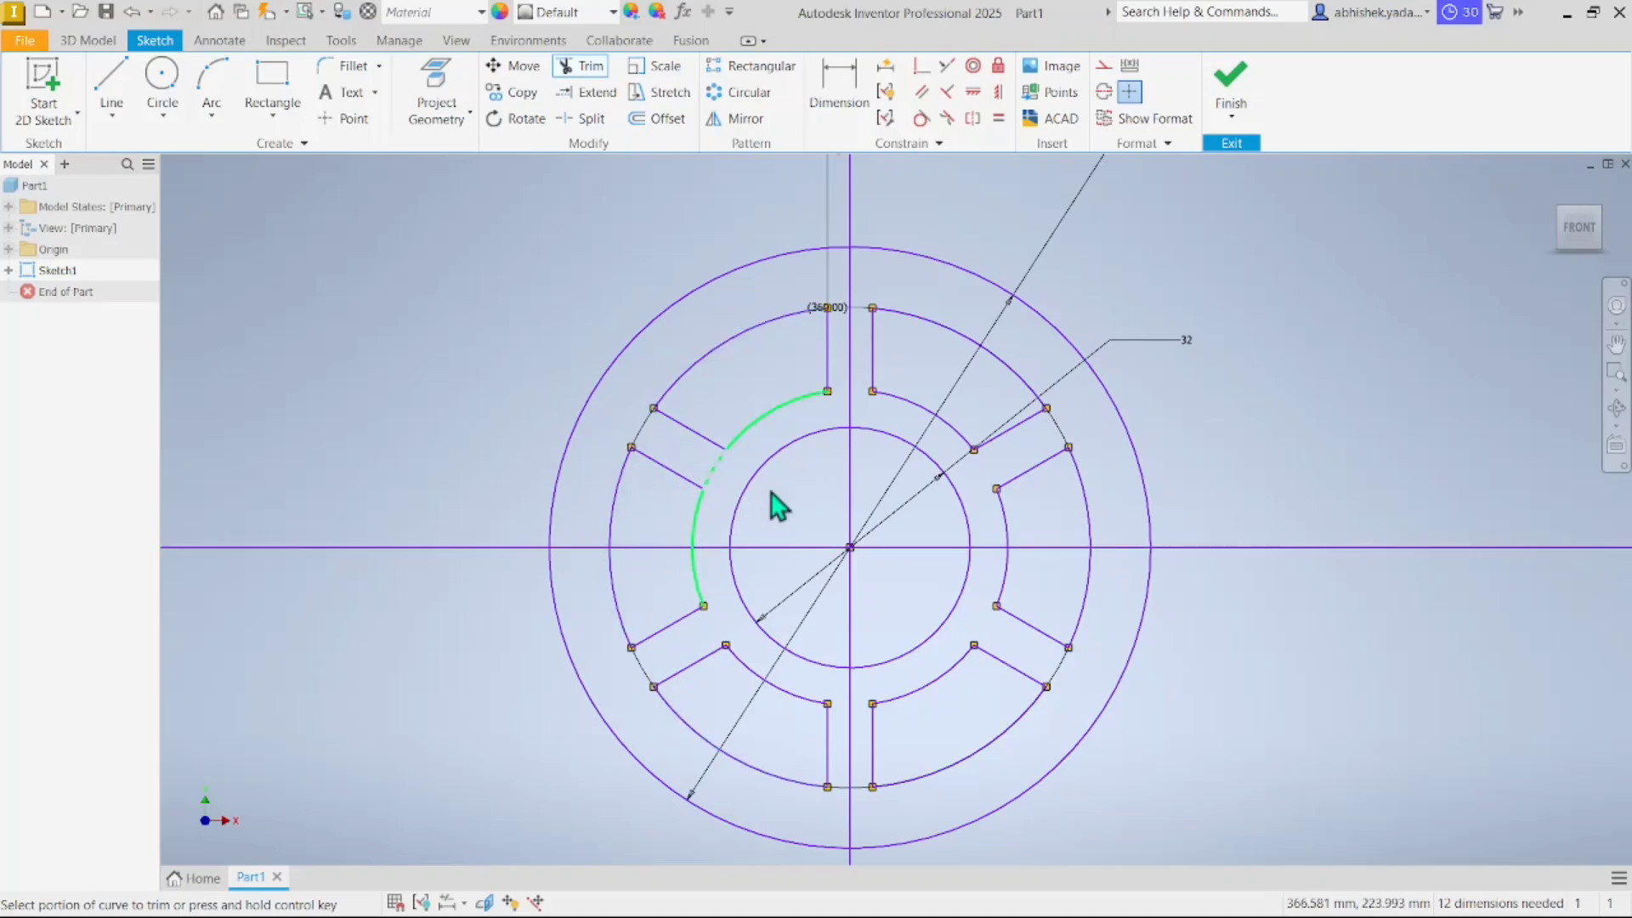
{"action": "scroll", "coordinate": [913, 525], "scroll_direction": "up", "scroll_amount": 3}
{"action": "scroll", "coordinate": [911, 520], "scroll_direction": "down", "scroll_amount": 2}
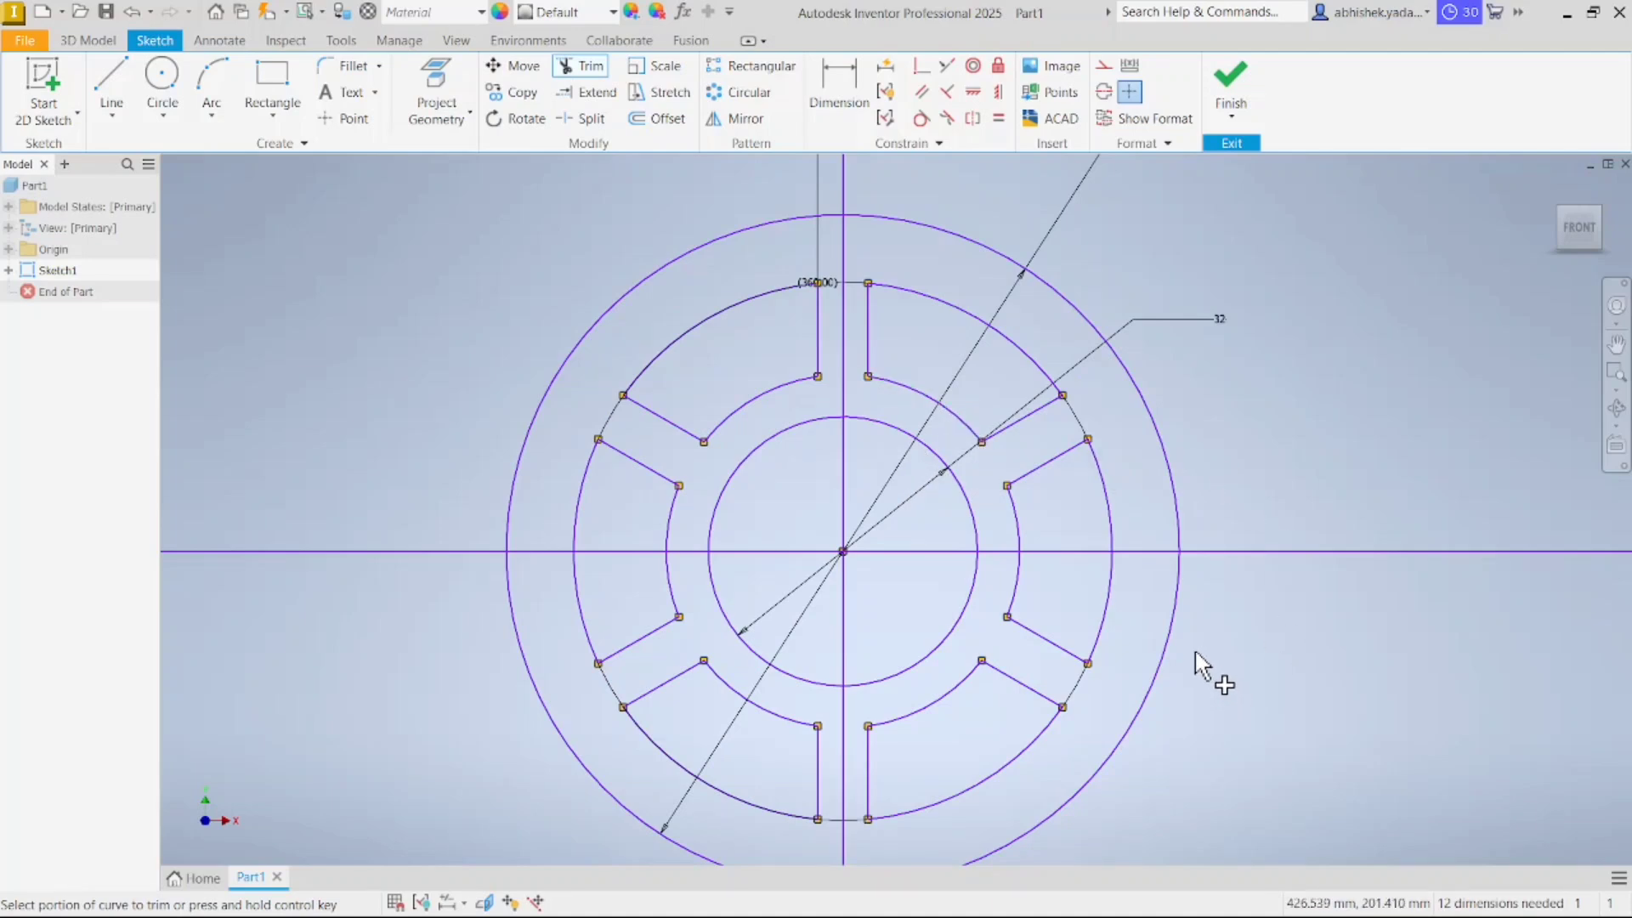
Examine the reference image for the radii of the outer lobes and holes and their spacing from the ring's centre lines
{"action": "scroll", "coordinate": [1199, 646], "scroll_direction": "down", "scroll_amount": 2}
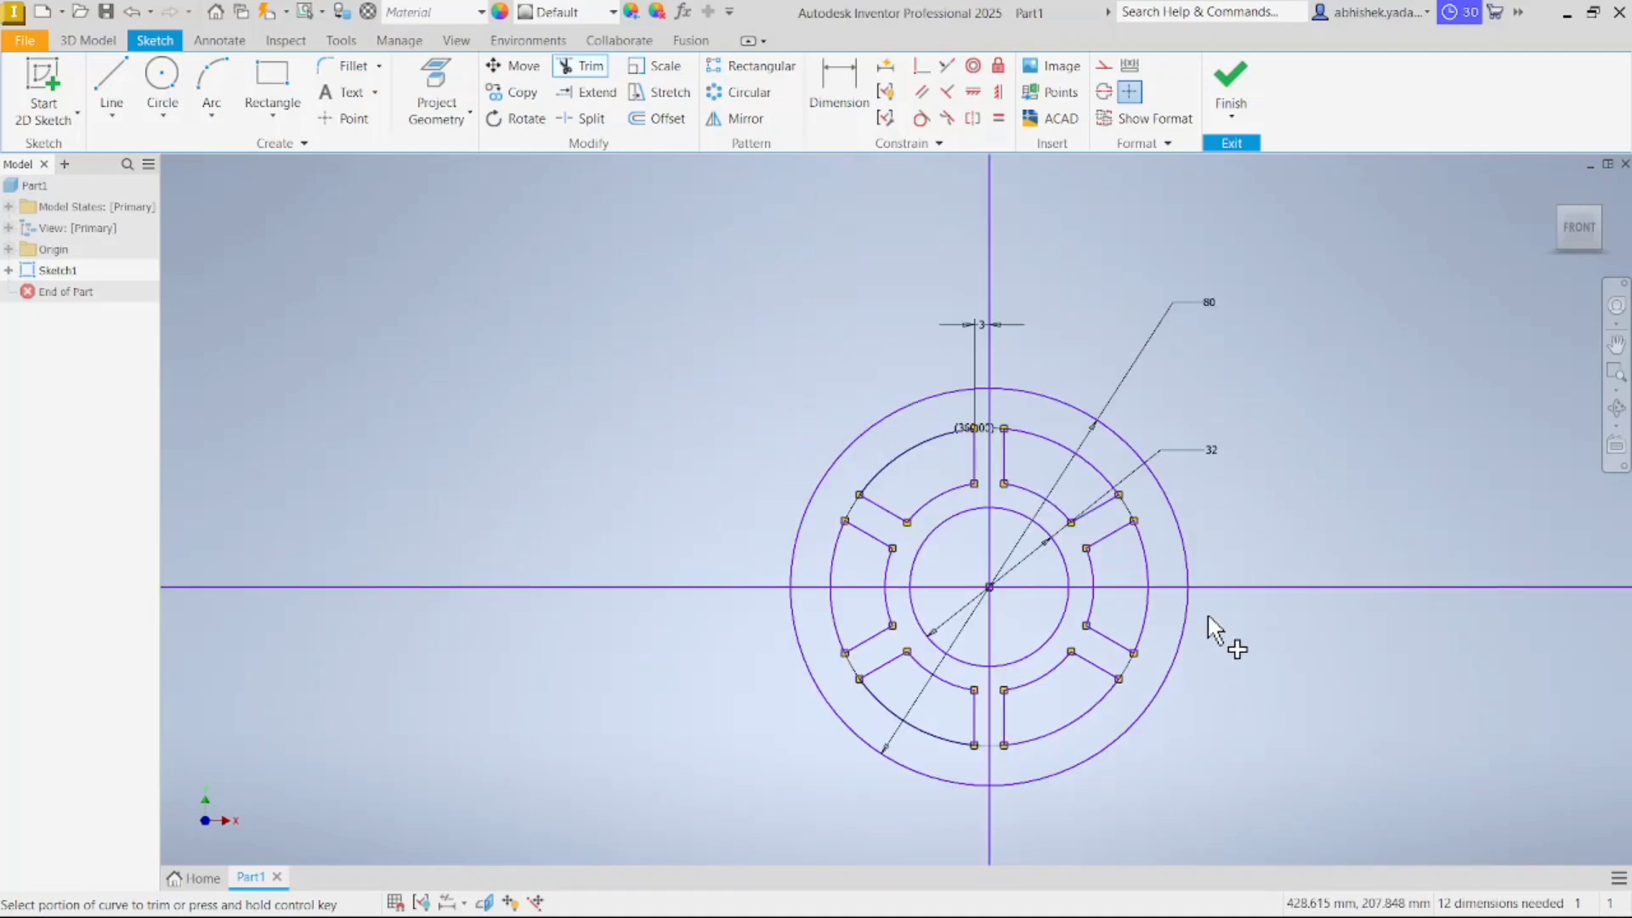
{"action": "mouse_move", "coordinate": [1292, 712]}
{"action": "middle_mouse_down"}
{"action": "mouse_move", "coordinate": [1239, 711]}
{"action": "mouse_move", "coordinate": [1215, 677]}
{"action": "middle_mouse_up"}
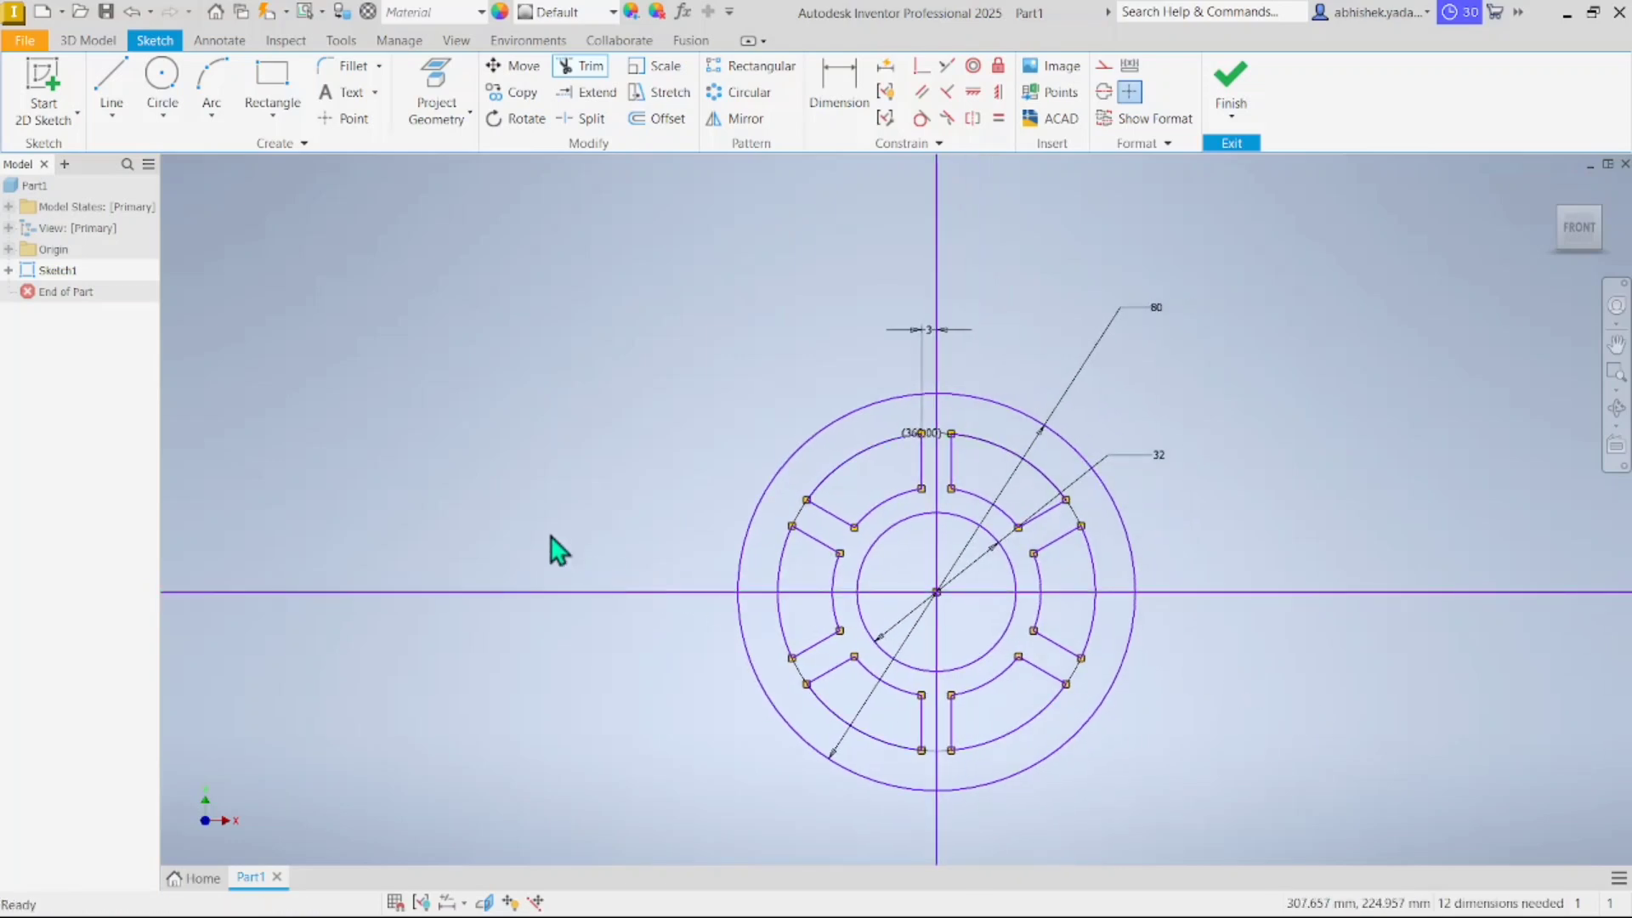
{"action": "scroll", "coordinate": [554, 546], "scroll_direction": "down", "scroll_amount": 2}
{"action": "key", "text": "F2"}
{"action": "left_click_drag", "start_coordinate": [552, 537], "coordinate": [1347, 521]}
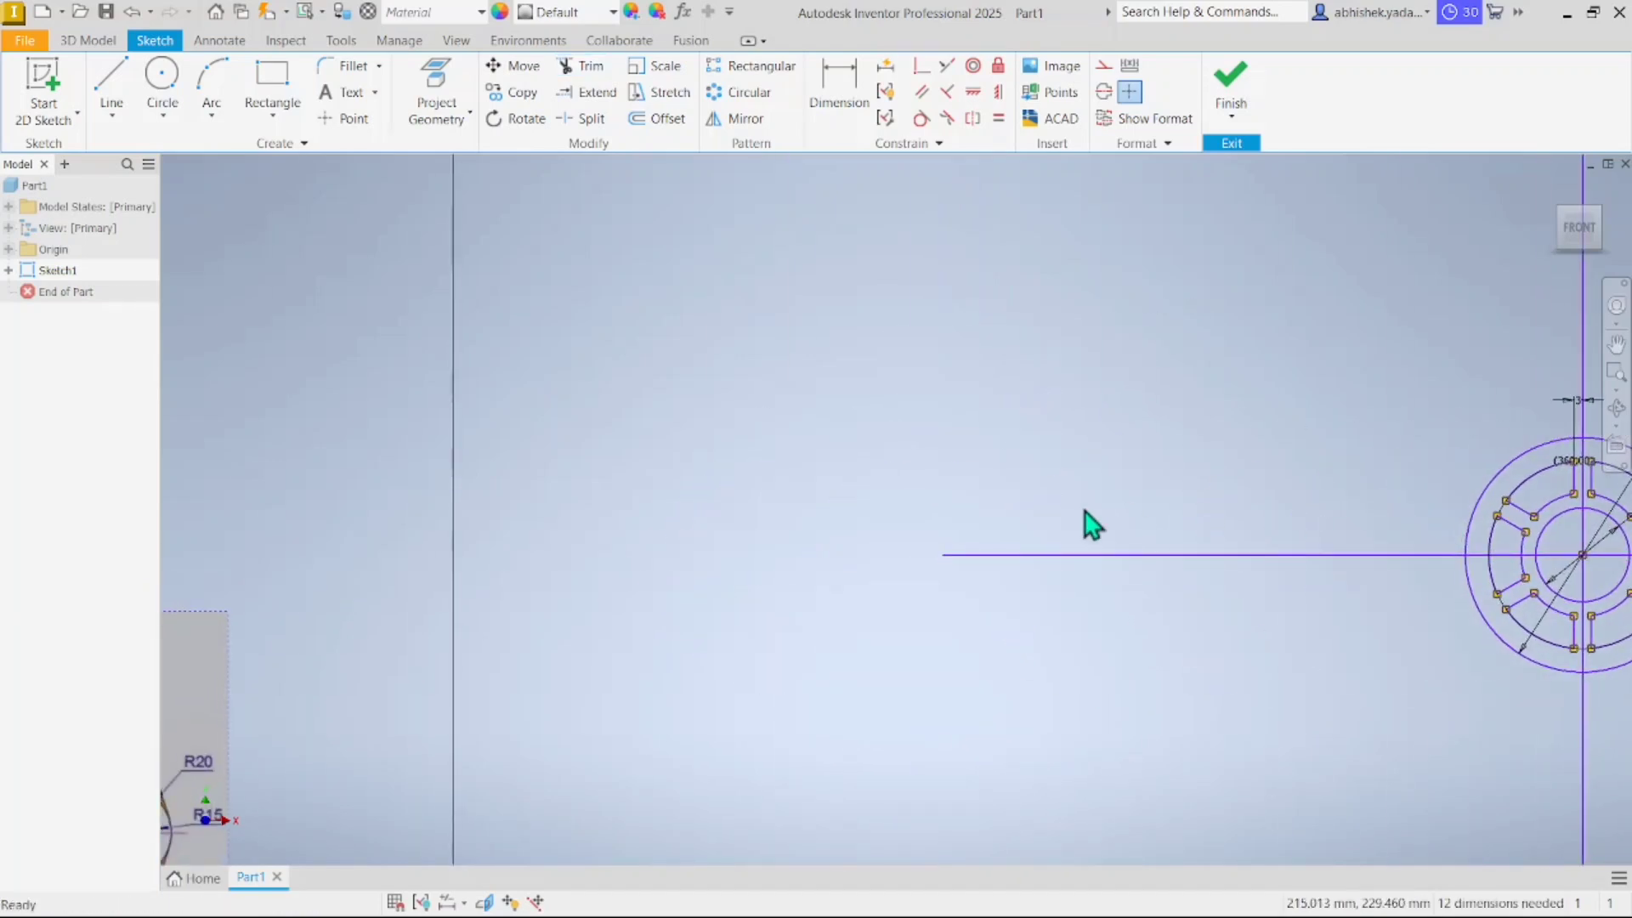
{"action": "scroll", "coordinate": [627, 627], "scroll_direction": "down", "scroll_amount": 3}
{"action": "left_click_drag", "start_coordinate": [419, 681], "coordinate": [1048, 518]}
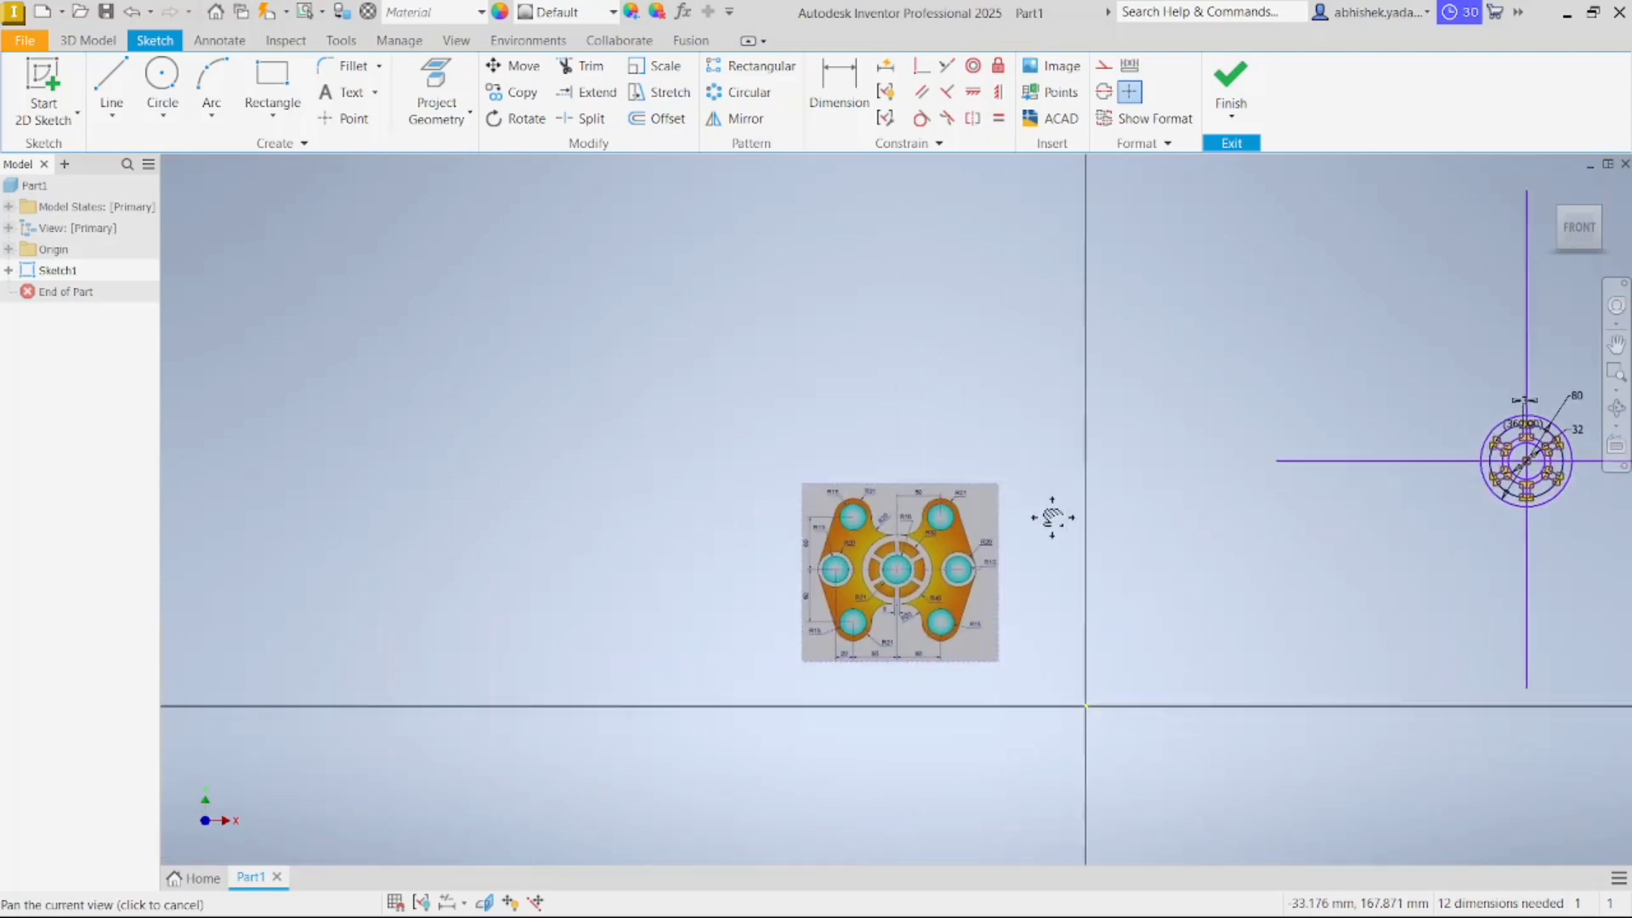
{"action": "scroll", "coordinate": [969, 526], "scroll_direction": "up", "scroll_amount": 5}
{"action": "mouse_move", "coordinate": [824, 644]}
{"action": "left_mouse_down"}
{"action": "mouse_move", "coordinate": [850, 606]}
{"action": "mouse_move", "coordinate": [900, 378]}
{"action": "left_mouse_up"}
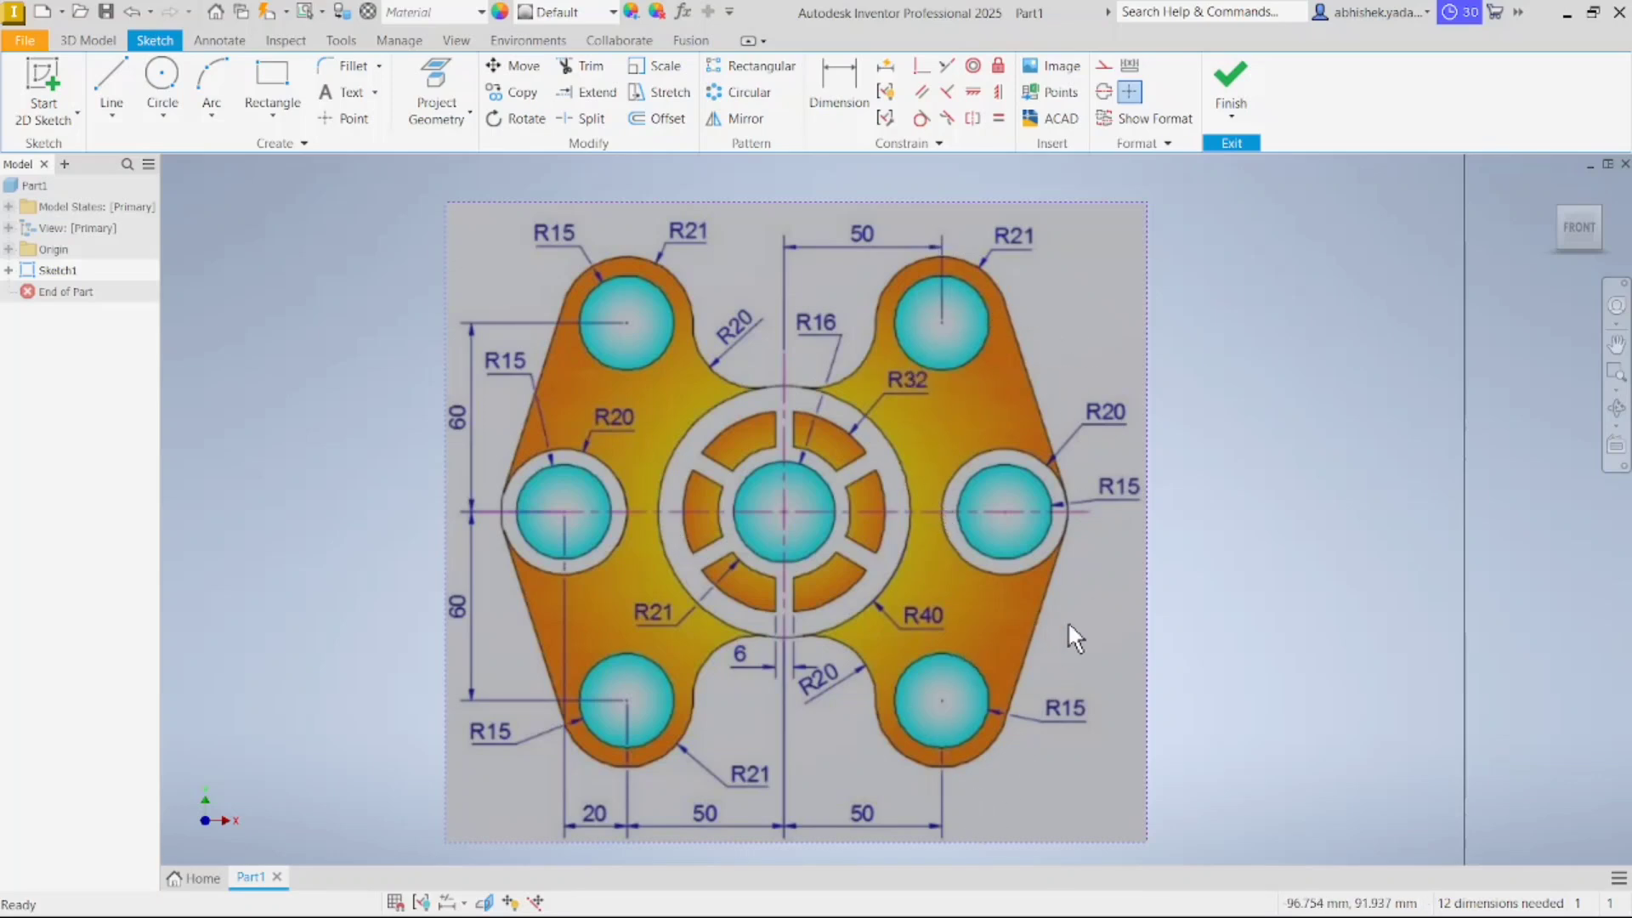
{"action": "scroll", "coordinate": [1069, 626], "scroll_direction": "down", "scroll_amount": 3}
{"action": "middle_click_drag", "start_coordinate": [1358, 557], "coordinate": [697, 633]}
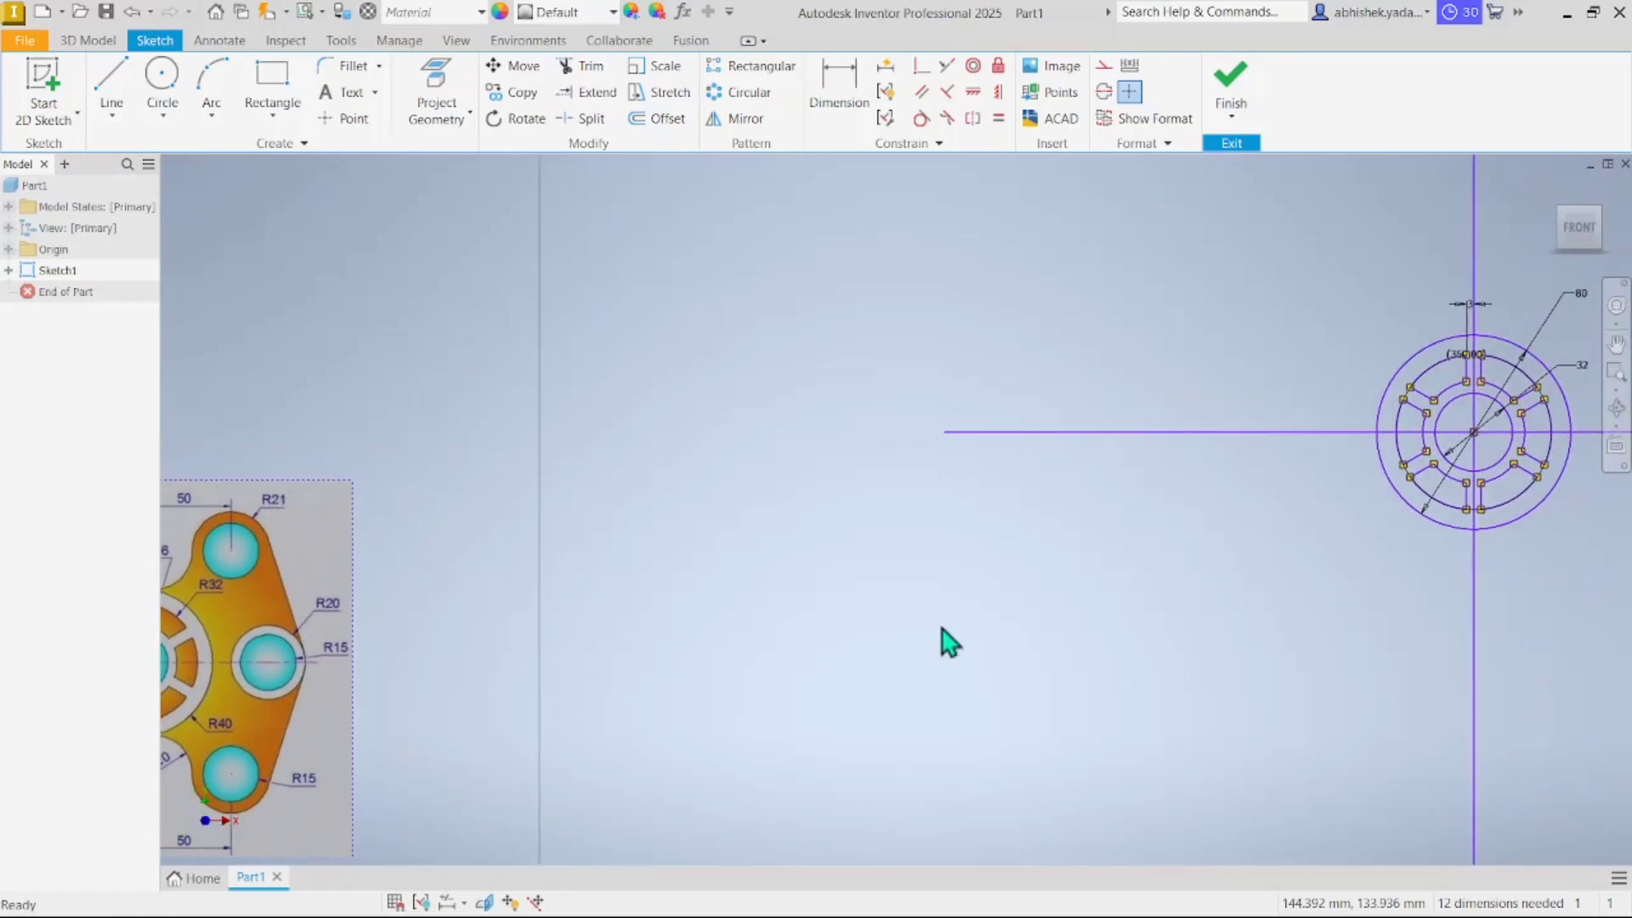
{"action": "mouse_move", "coordinate": [655, 729]}
{"action": "middle_mouse_down"}
{"action": "mouse_move", "coordinate": [801, 648]}
{"action": "mouse_move", "coordinate": [1238, 547]}
{"action": "middle_mouse_up"}
{"action": "scroll", "coordinate": [700, 512], "scroll_direction": "up", "scroll_amount": 3}
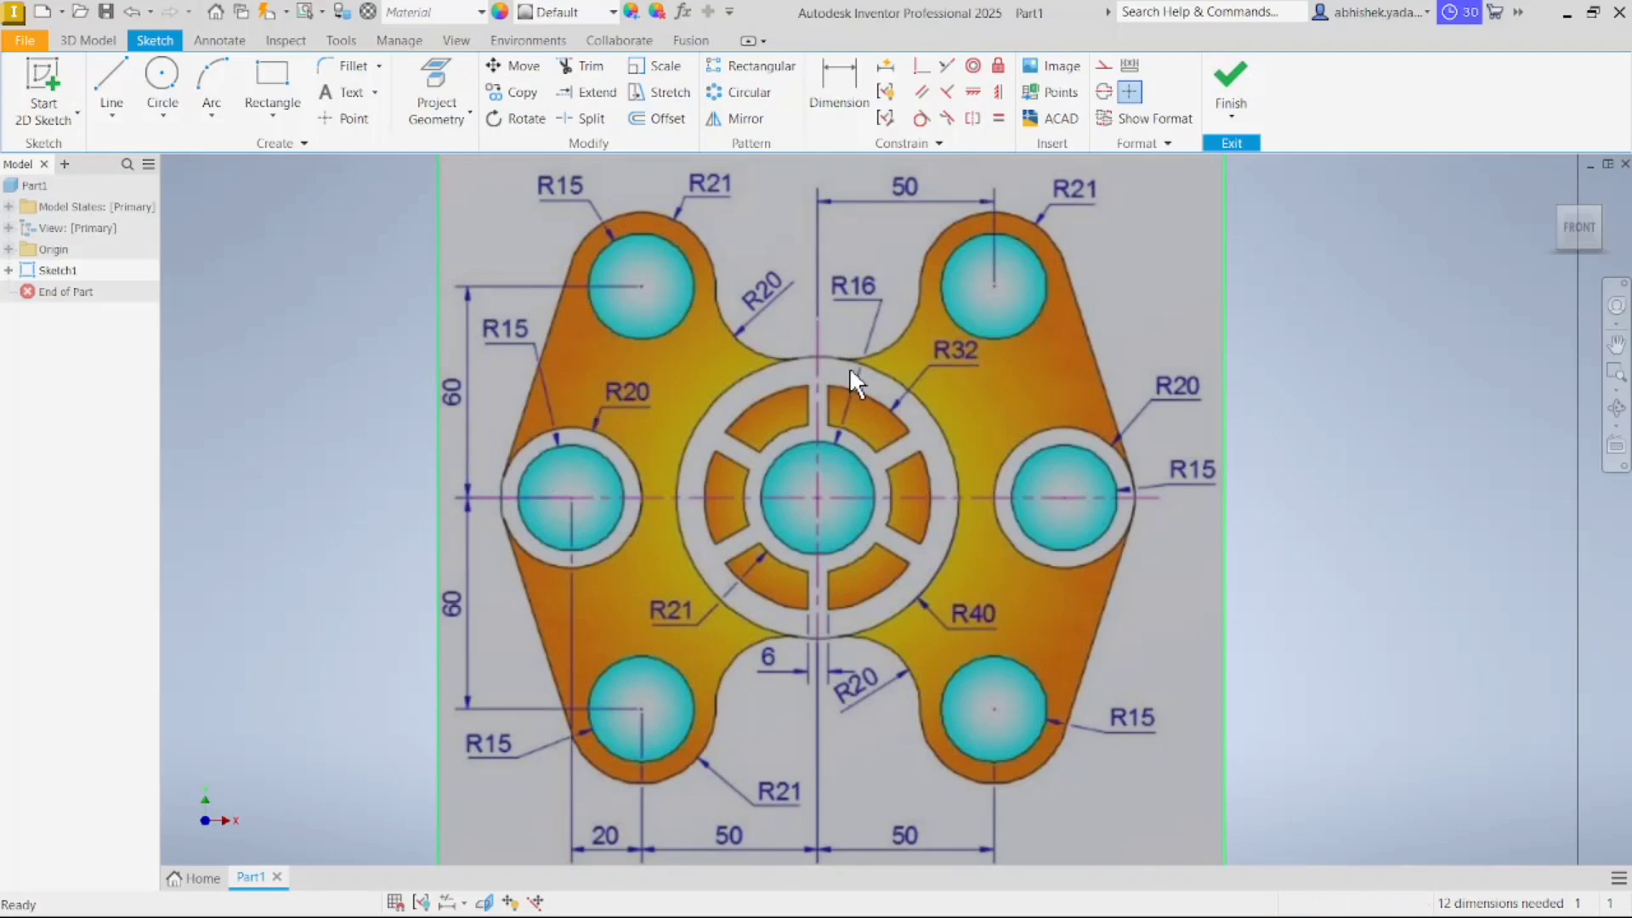
Sketch a centre-point circle for the upper-right lobe, centred above and to the right of the spoked ring
{"action": "scroll", "coordinate": [1398, 471], "scroll_direction": "down", "scroll_amount": 5}
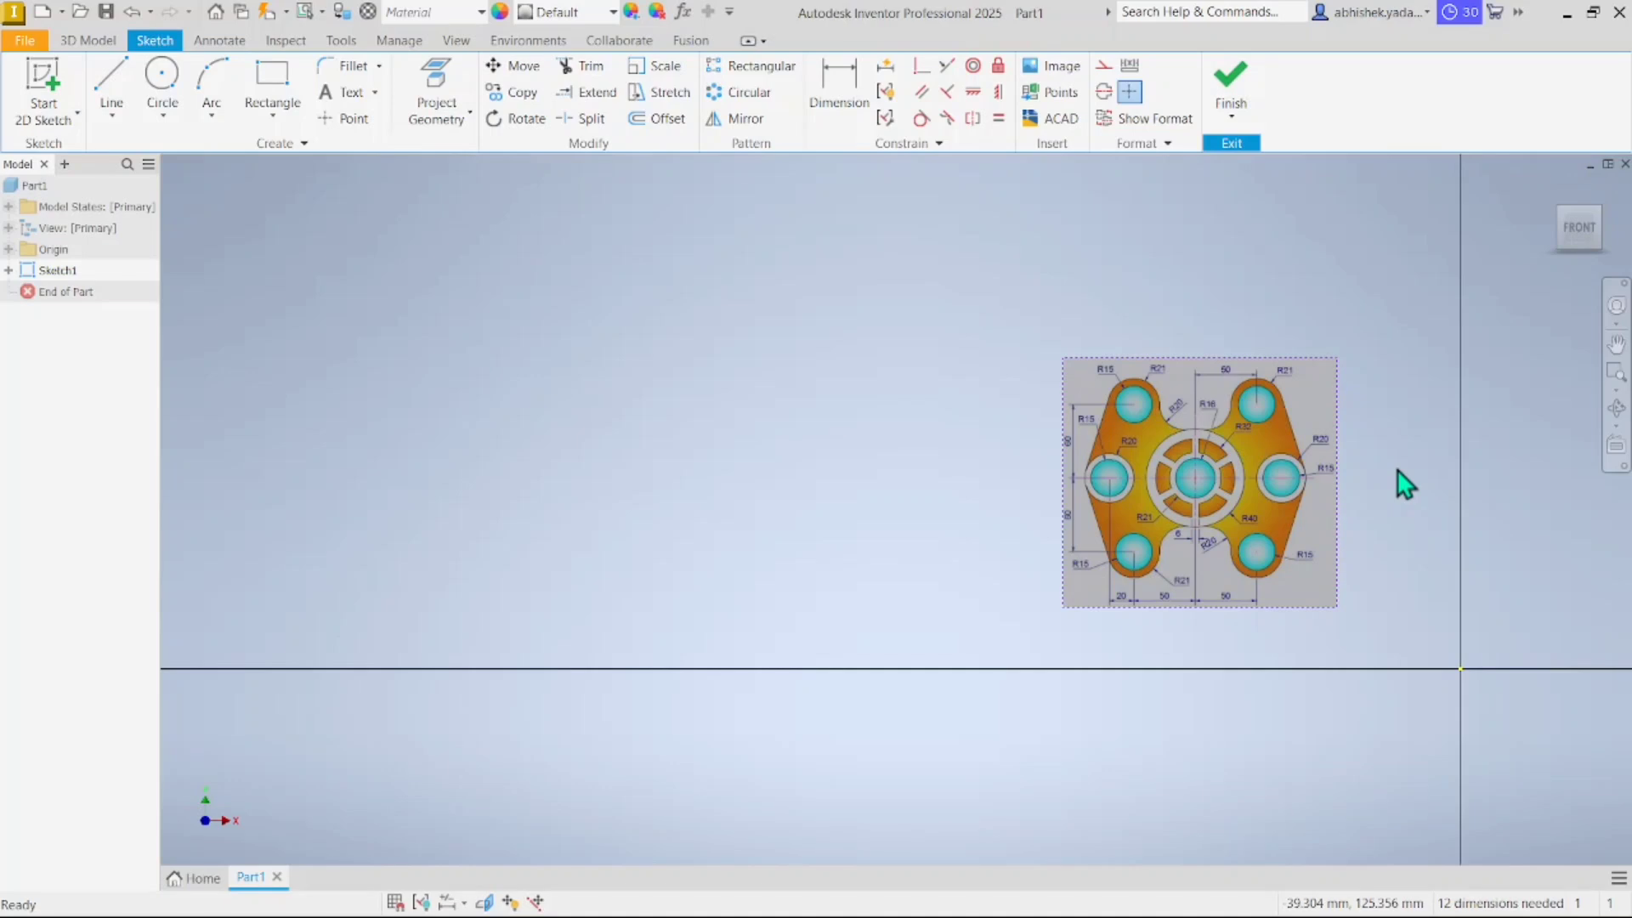
{"action": "scroll", "coordinate": [1400, 483], "scroll_direction": "up", "scroll_amount": 4}
{"action": "mouse_move", "coordinate": [1399, 481]}
{"action": "middle_mouse_down"}
{"action": "mouse_move", "coordinate": [875, 509]}
{"action": "mouse_move", "coordinate": [946, 510]}
{"action": "mouse_move", "coordinate": [992, 563]}
{"action": "mouse_move", "coordinate": [546, 649]}
{"action": "middle_mouse_up"}
{"action": "mouse_move", "coordinate": [1390, 633]}
{"action": "middle_mouse_down"}
{"action": "mouse_move", "coordinate": [1242, 626]}
{"action": "mouse_move", "coordinate": [1180, 652]}
{"action": "middle_mouse_up"}
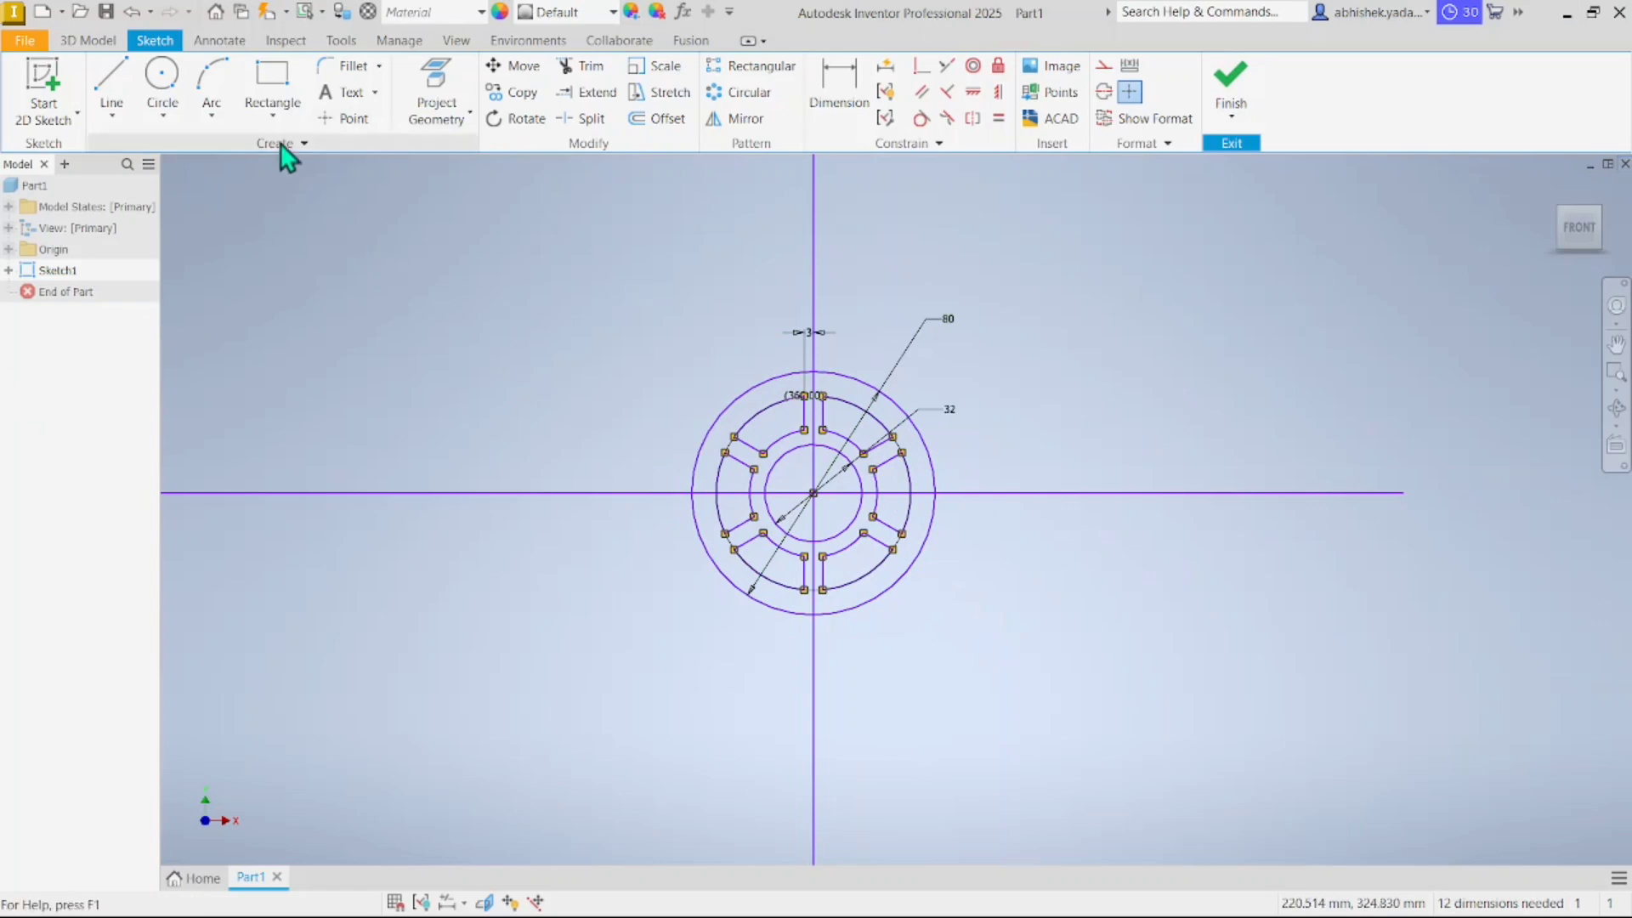
{"action": "left_click", "coordinate": [153, 80]}
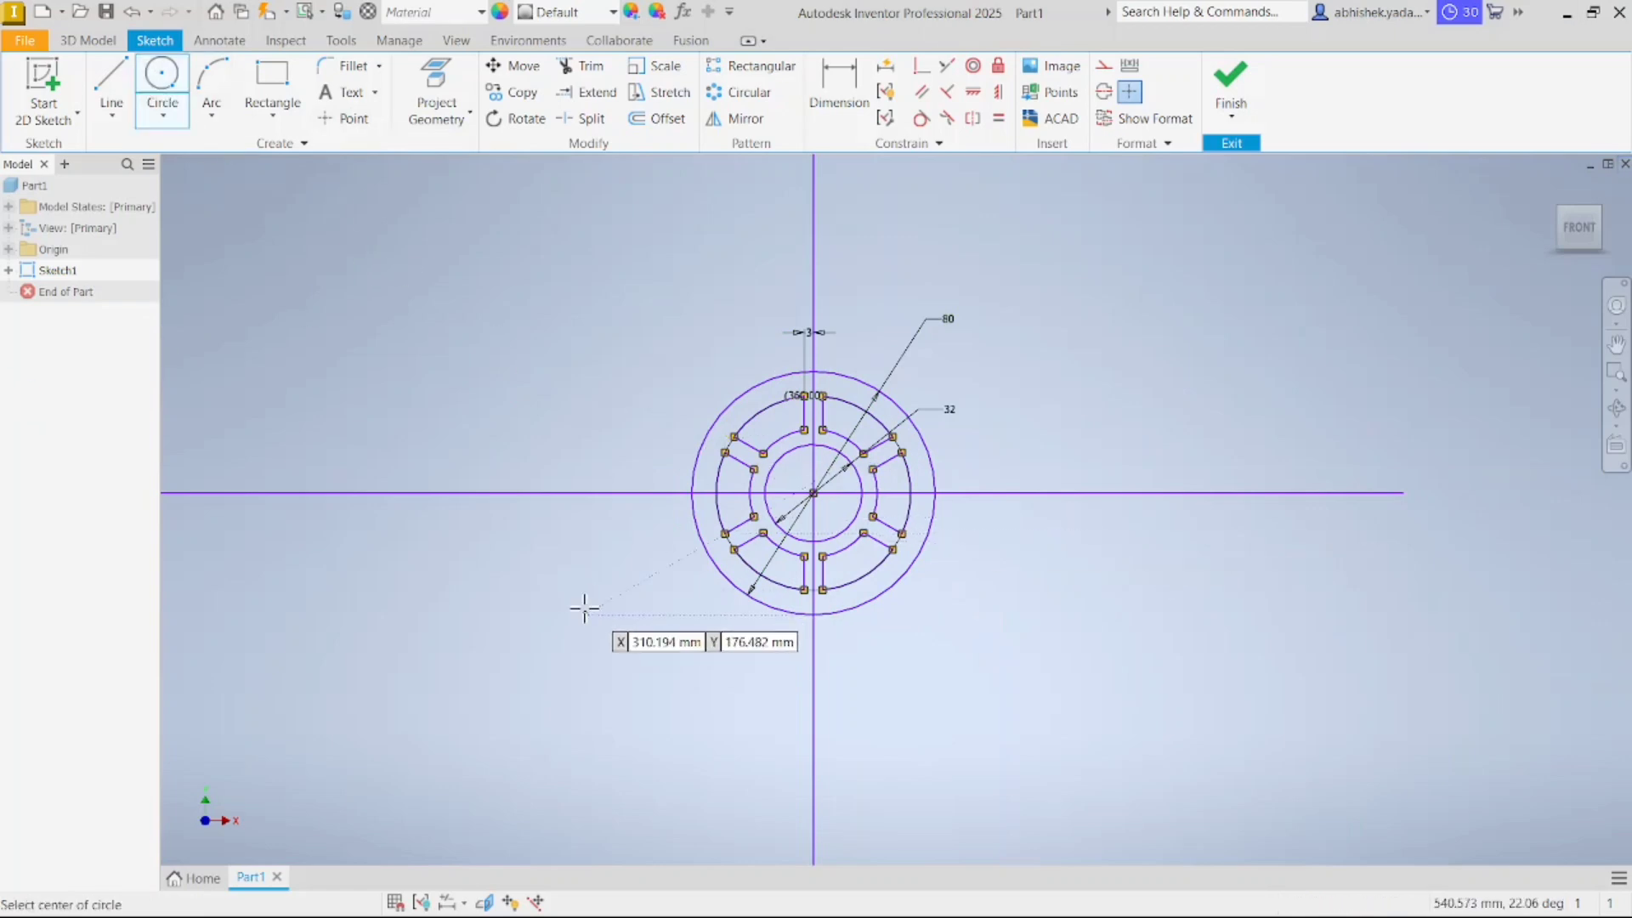
{"action": "middle_click_drag", "start_coordinate": [654, 605], "coordinate": [342, 487]}
{"action": "mouse_move", "coordinate": [477, 569]}
{"action": "middle_mouse_down"}
{"action": "mouse_move", "coordinate": [1013, 584]}
{"action": "mouse_move", "coordinate": [1336, 492]}
{"action": "mouse_move", "coordinate": [1347, 614]}
{"action": "mouse_move", "coordinate": [73, 729]}
{"action": "middle_mouse_up"}
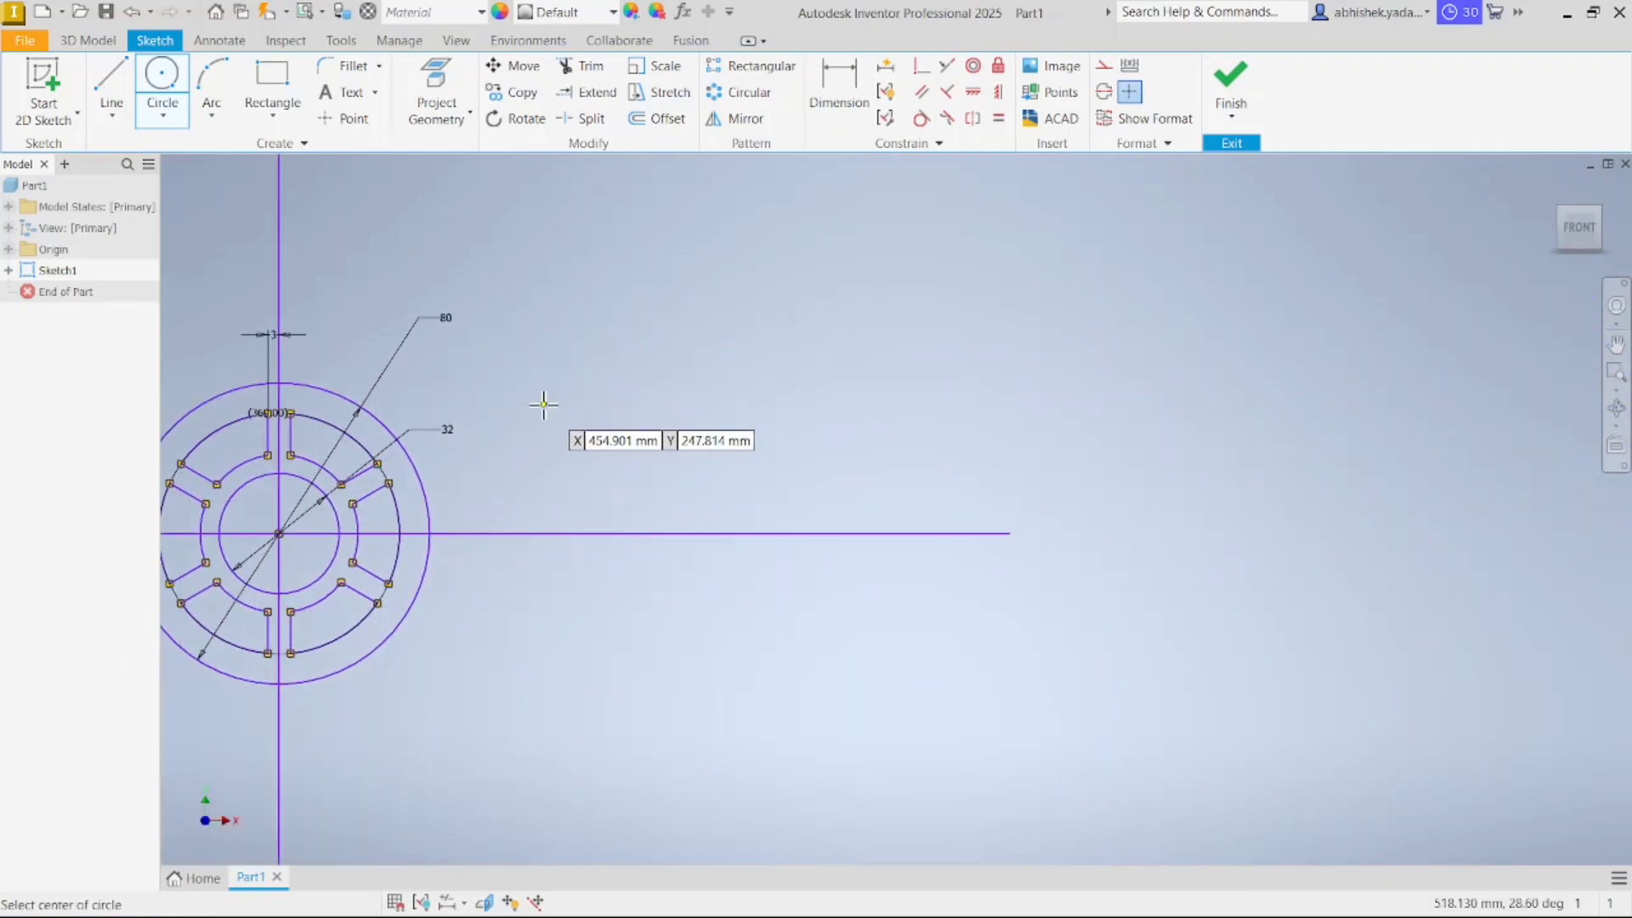
{"action": "middle_click_drag", "start_coordinate": [546, 404], "coordinate": [792, 451]}
{"action": "left_click", "coordinate": [826, 373]}
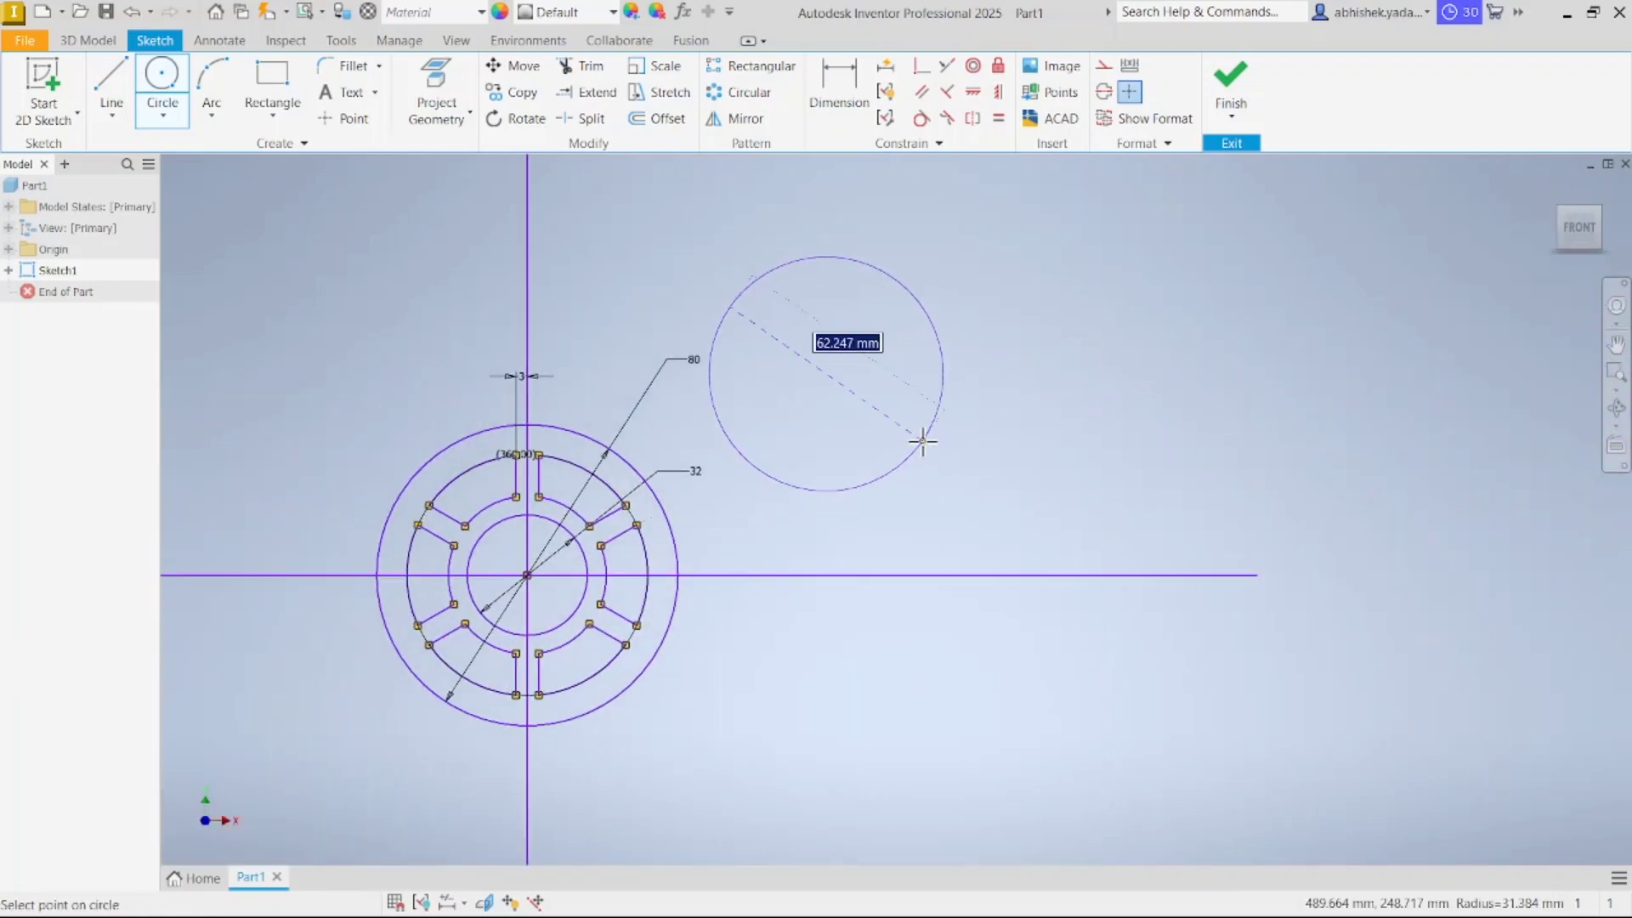